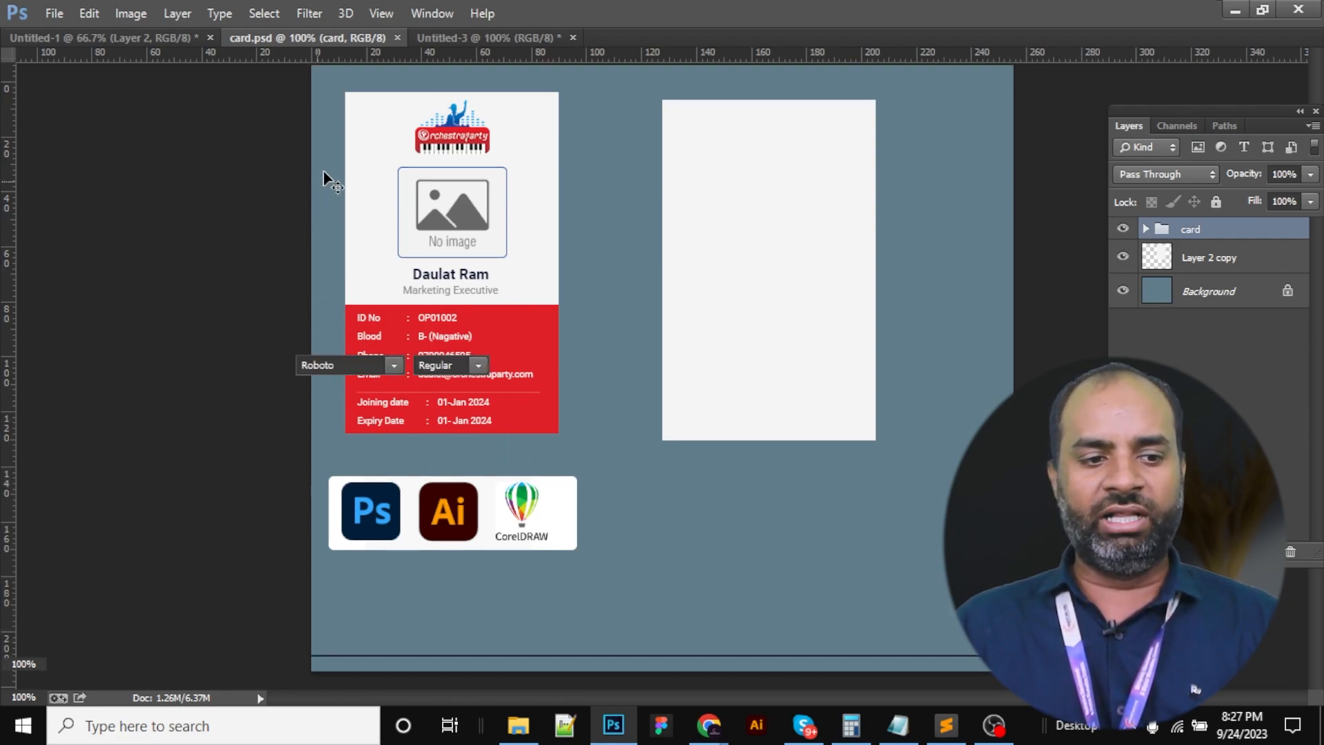
Restore the hidden panels and browse the toolbar tools, including the pen tool variants
key(Tab)
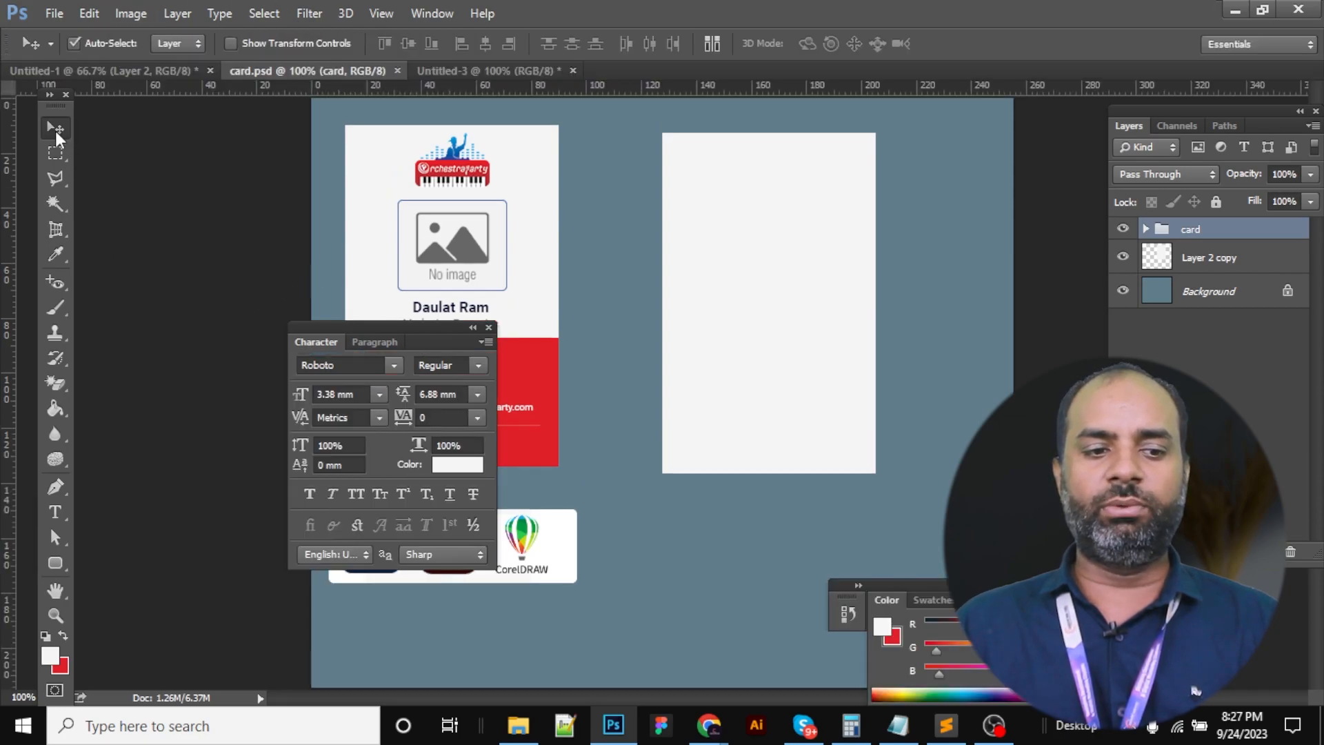
click(65, 161)
click(60, 177)
click(56, 204)
click(55, 229)
click(57, 253)
click(52, 490)
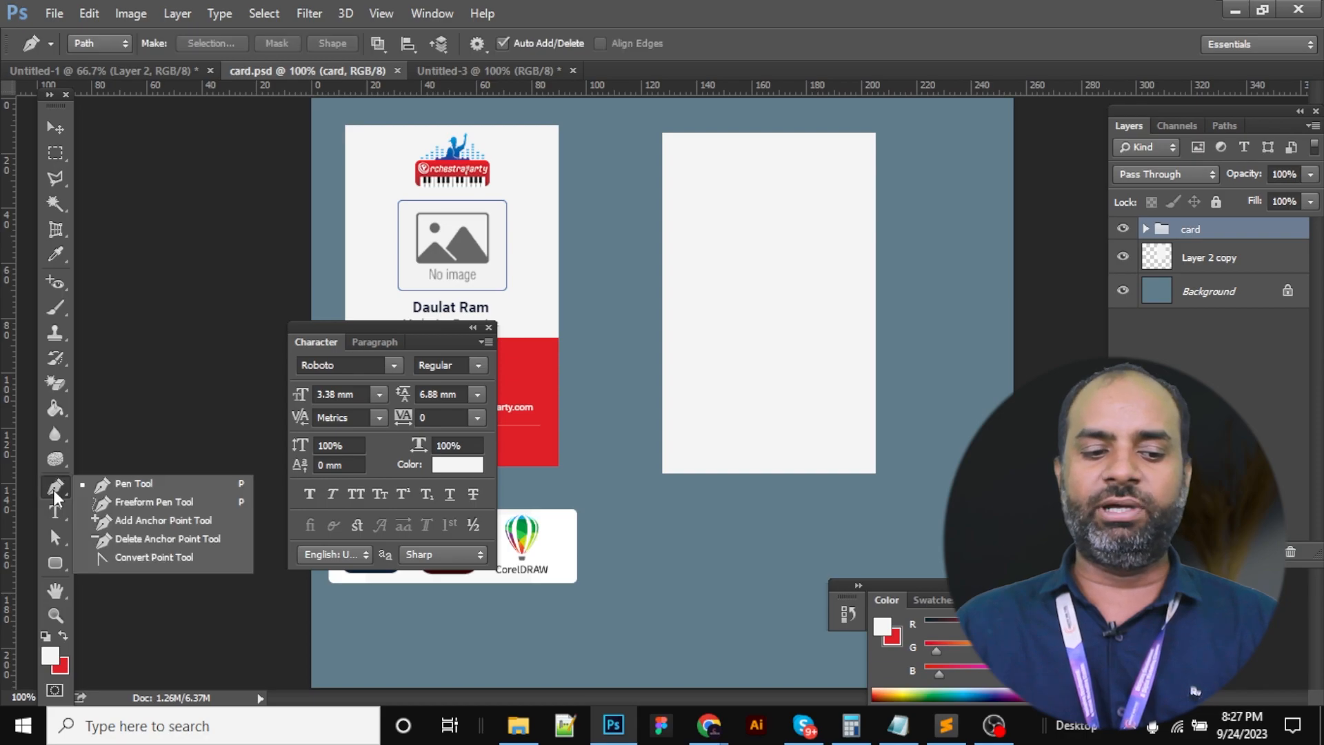
click(52, 490)
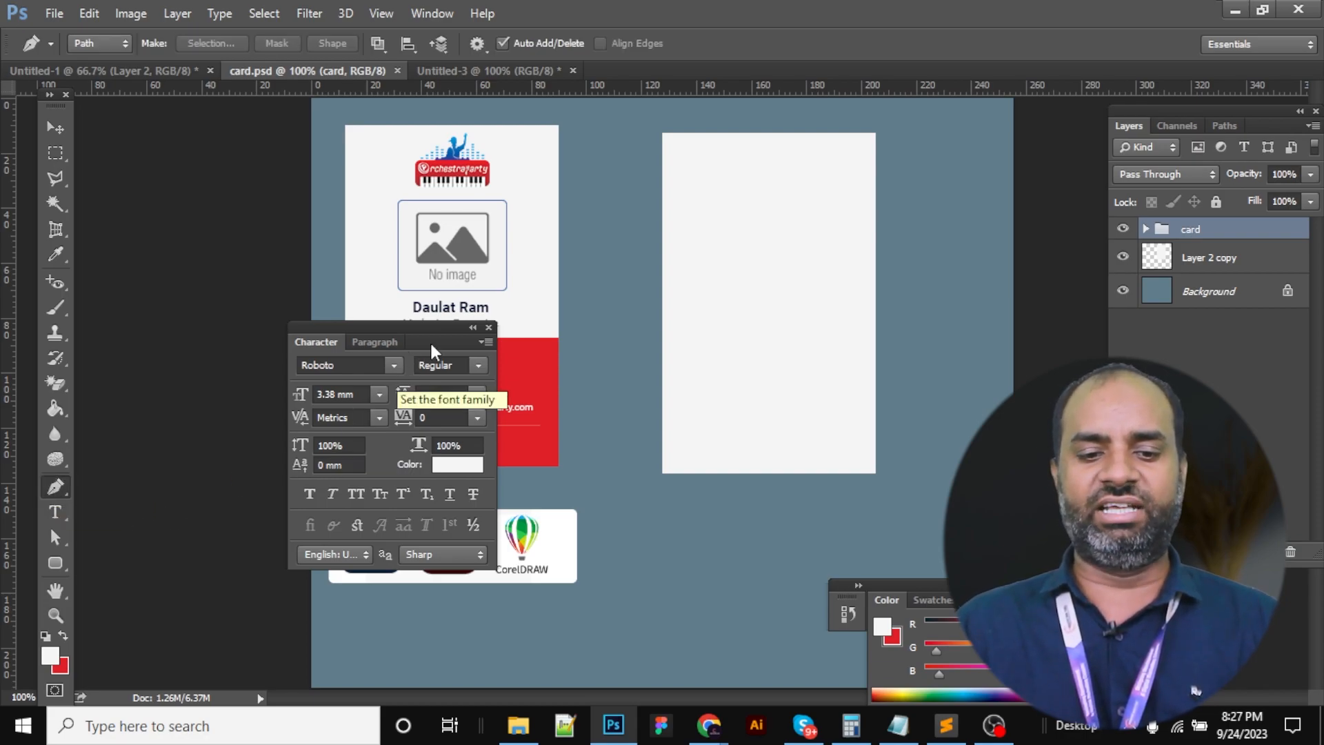
Close the Character panel and delete the blank white rectangle layer beside the card
click(489, 326)
key(v)
click(718, 334)
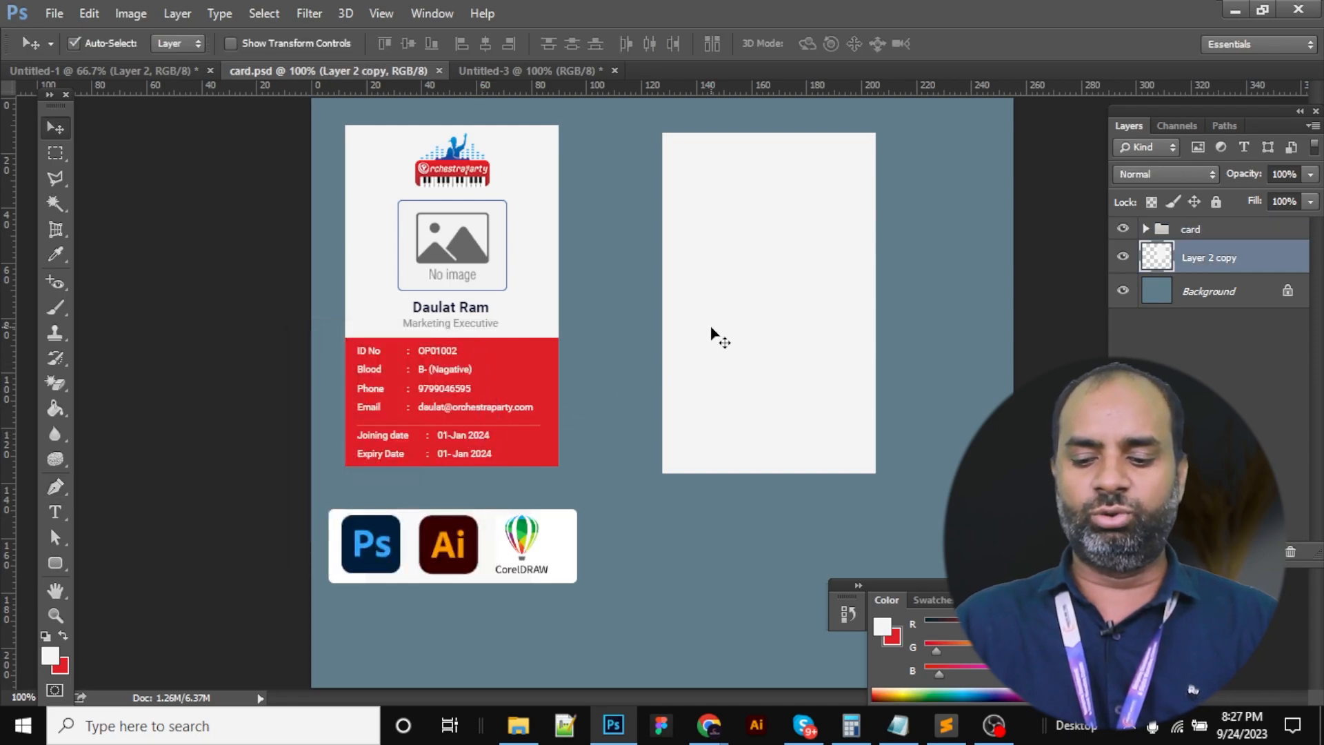
key(Delete)
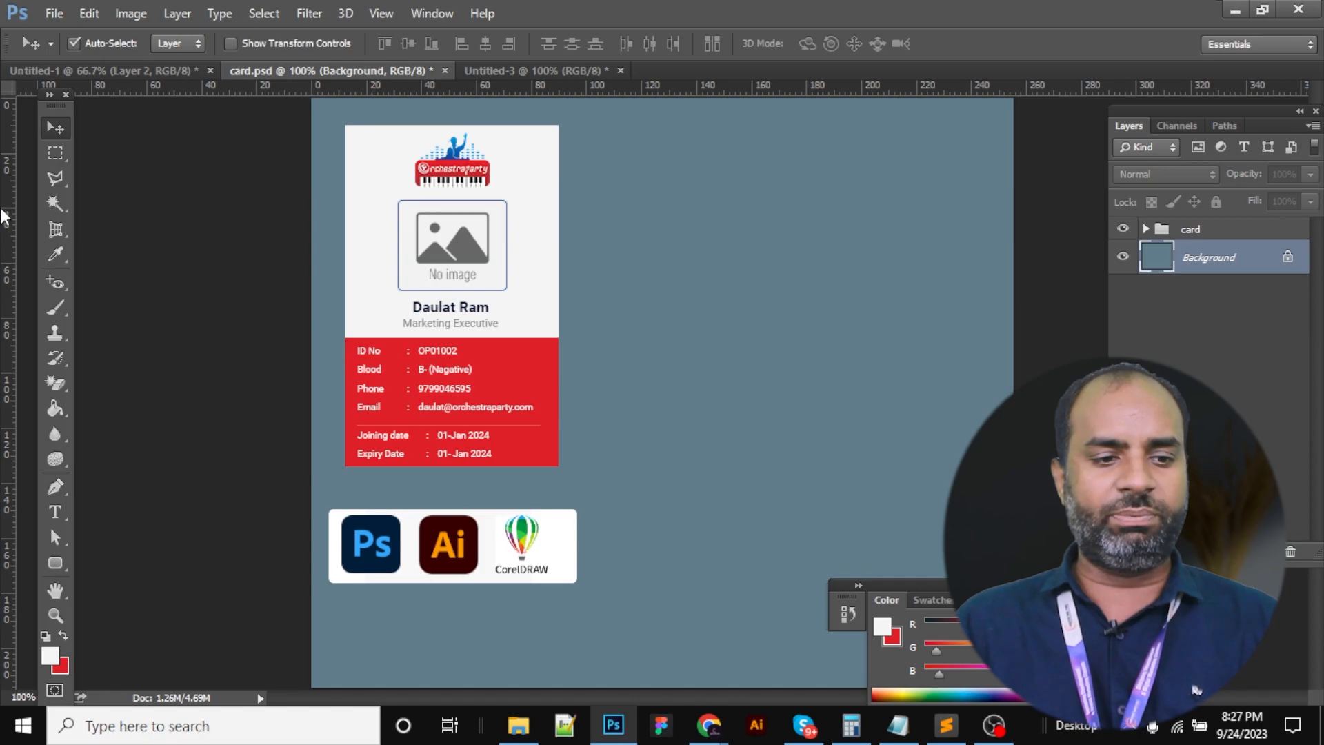
click(55, 153)
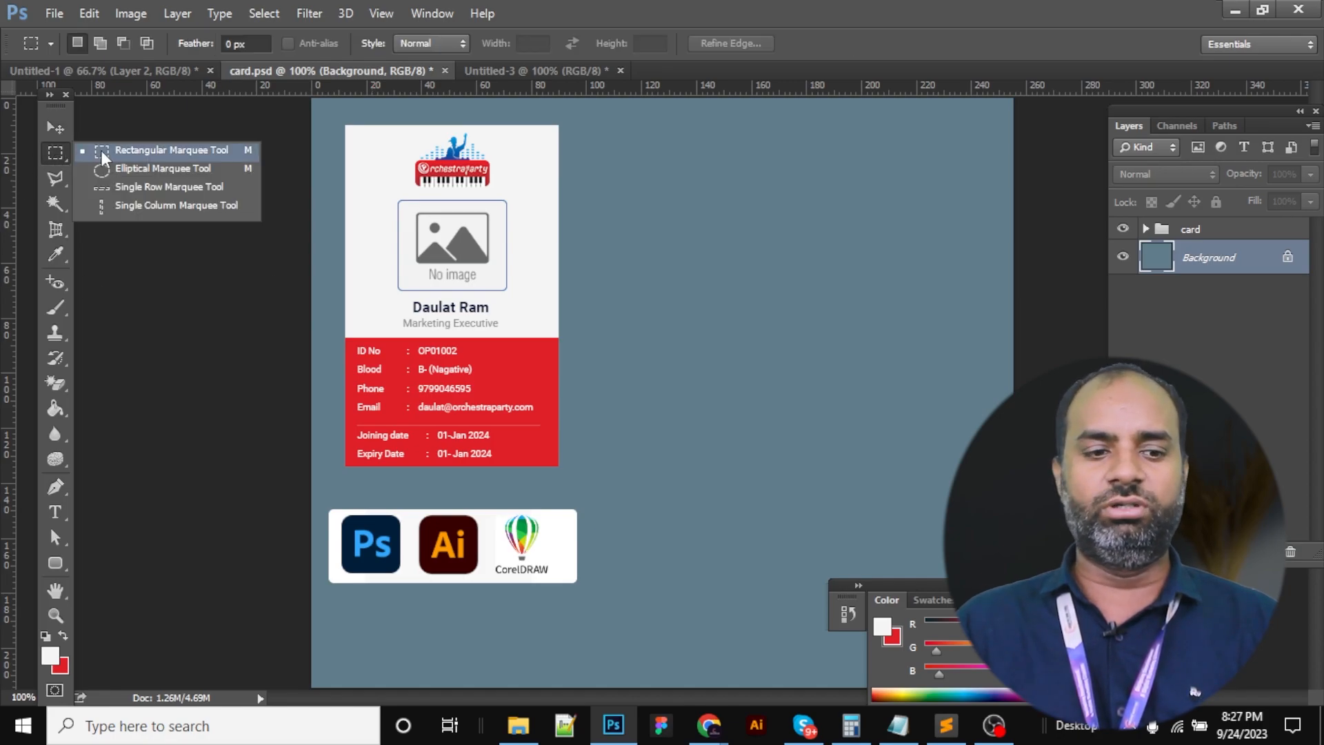
click(102, 152)
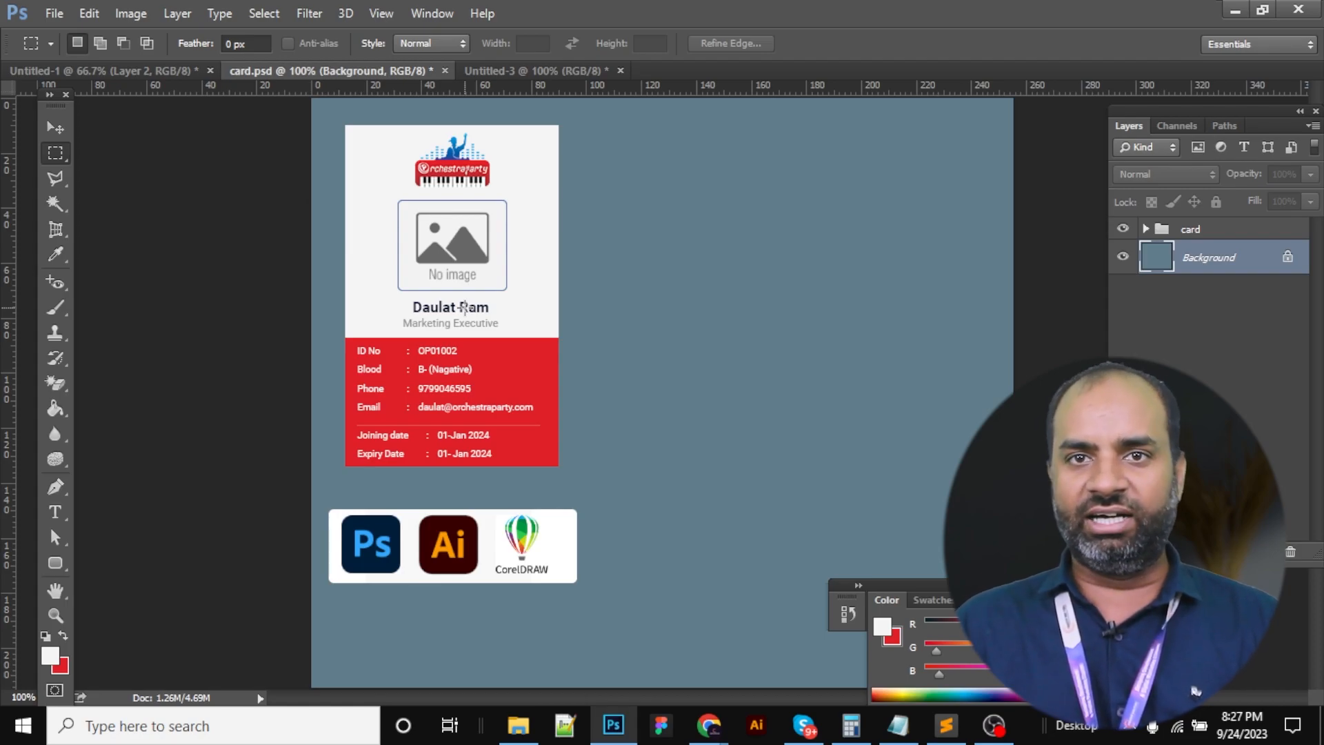
Review the notes on CR80 86×54mm and CR100 sizes, CMYK mode and 150/300 resolution
click(934, 731)
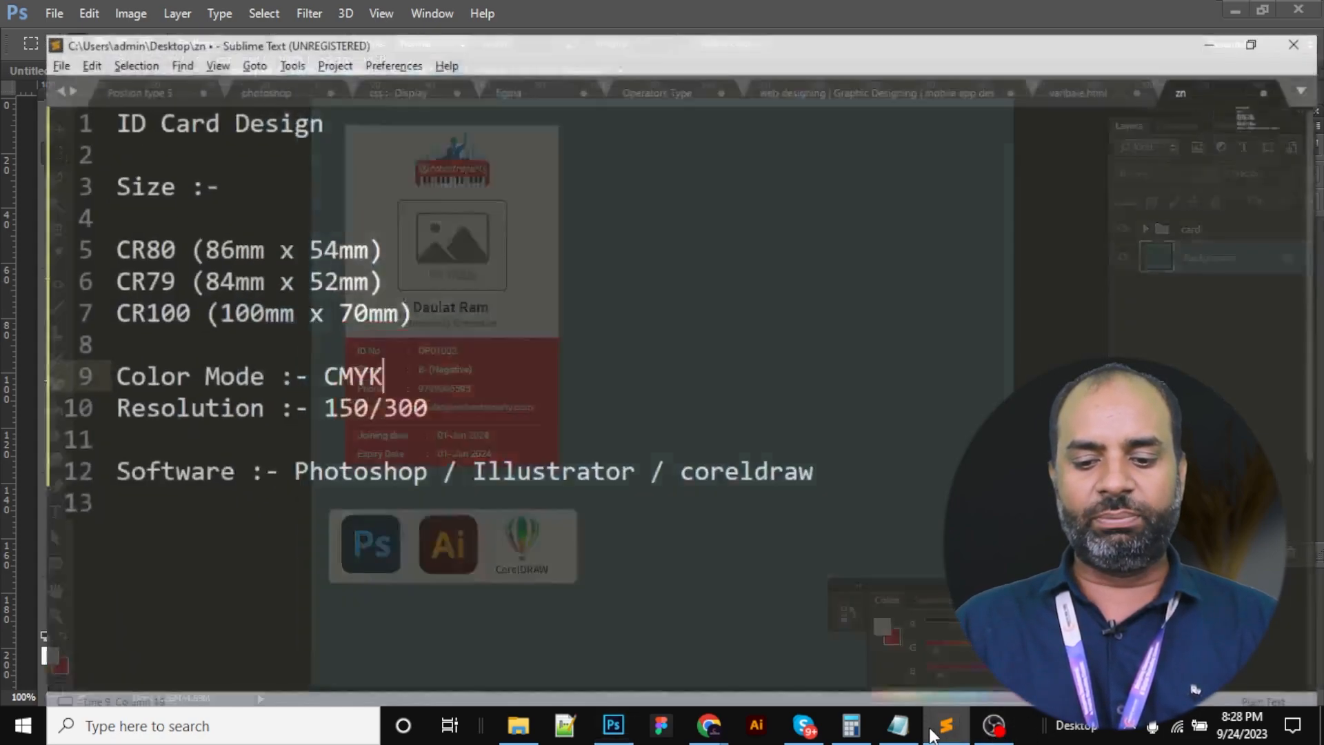
click(247, 222)
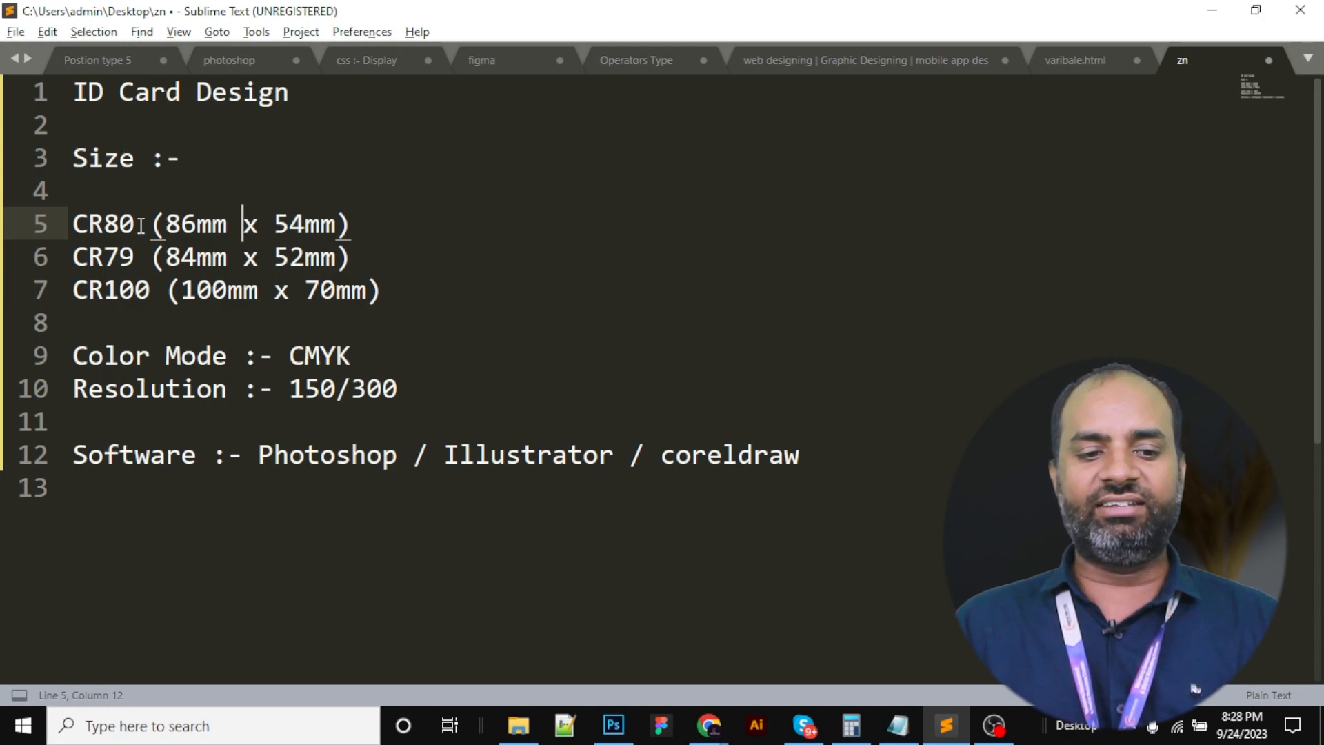
drag(167, 227, 181, 227)
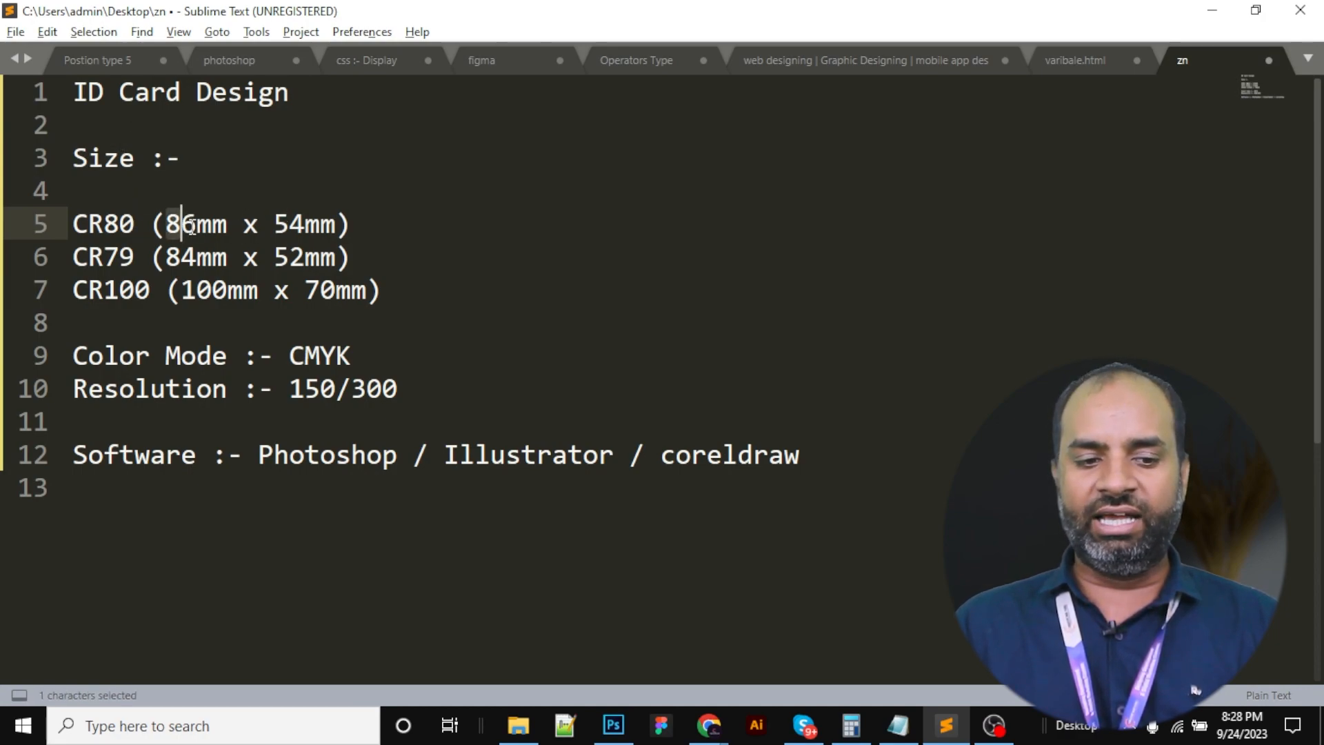
drag(273, 227, 305, 226)
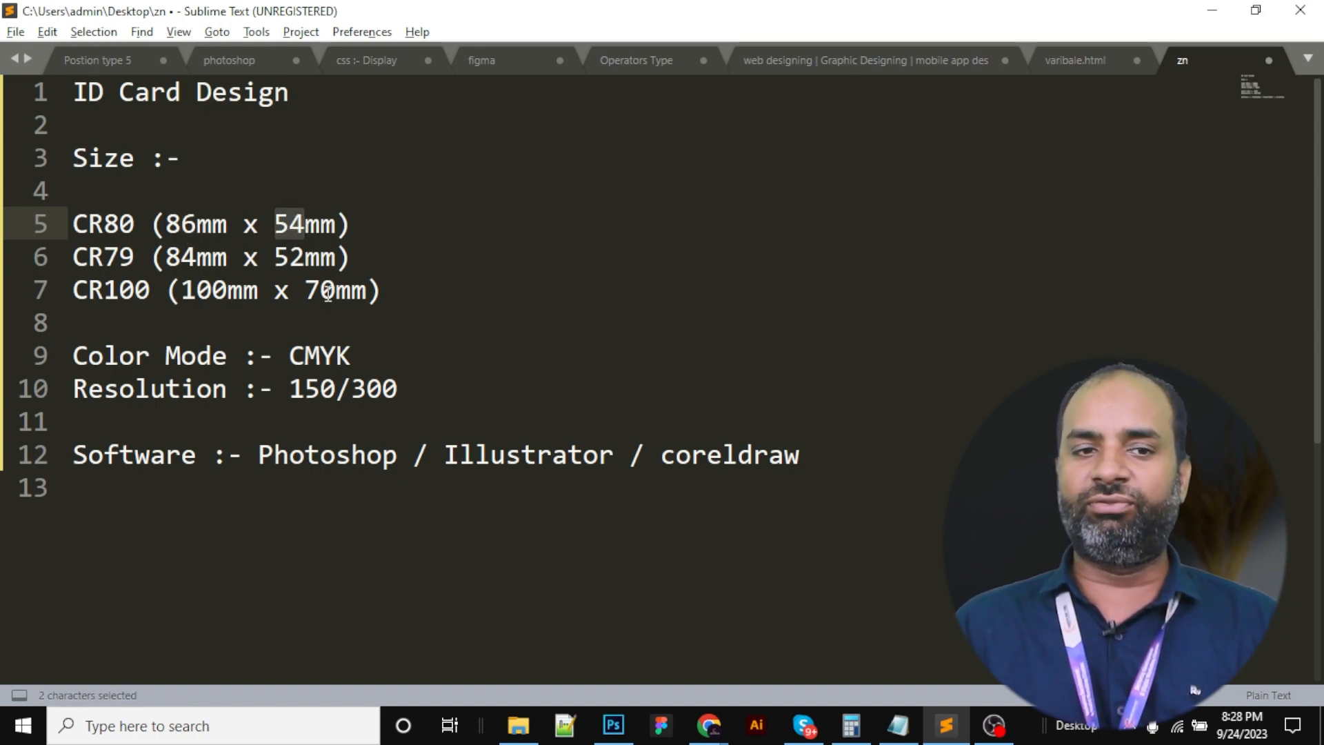
click(181, 256)
drag(182, 290, 215, 294)
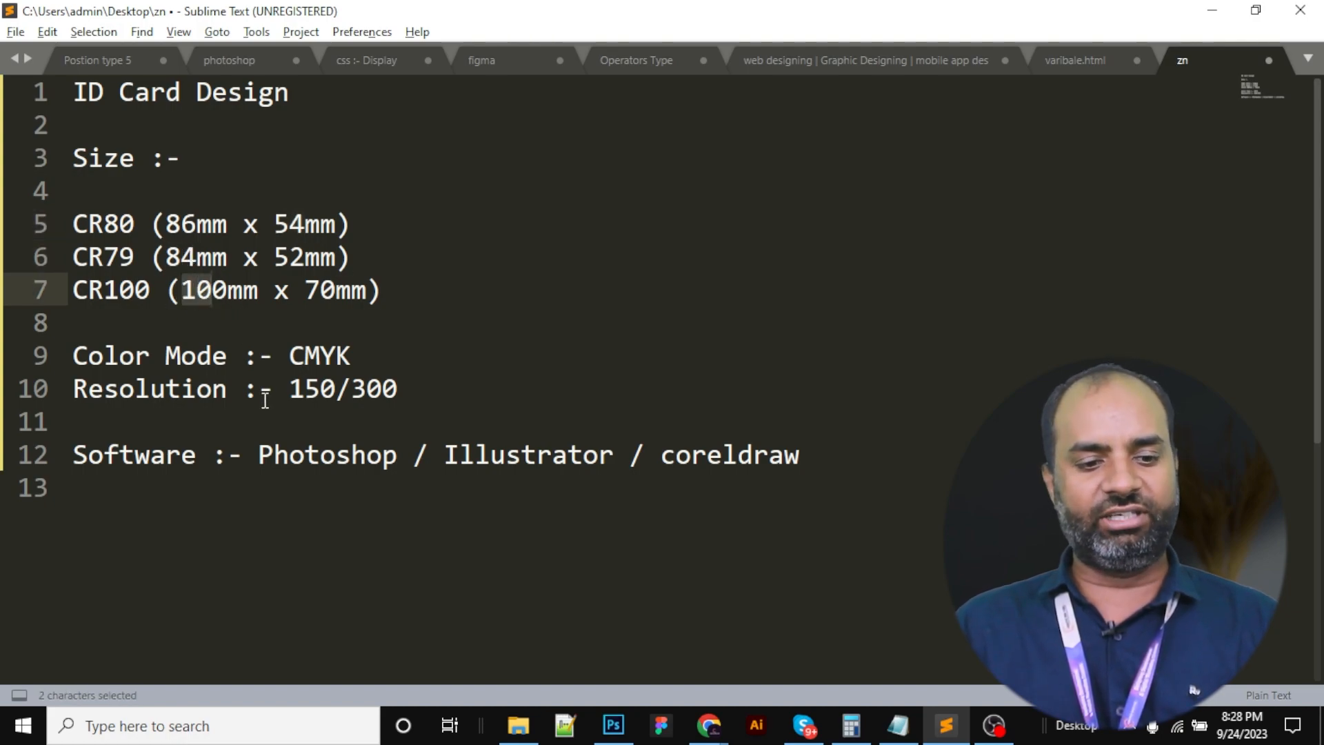
click(243, 355)
drag(286, 353, 365, 353)
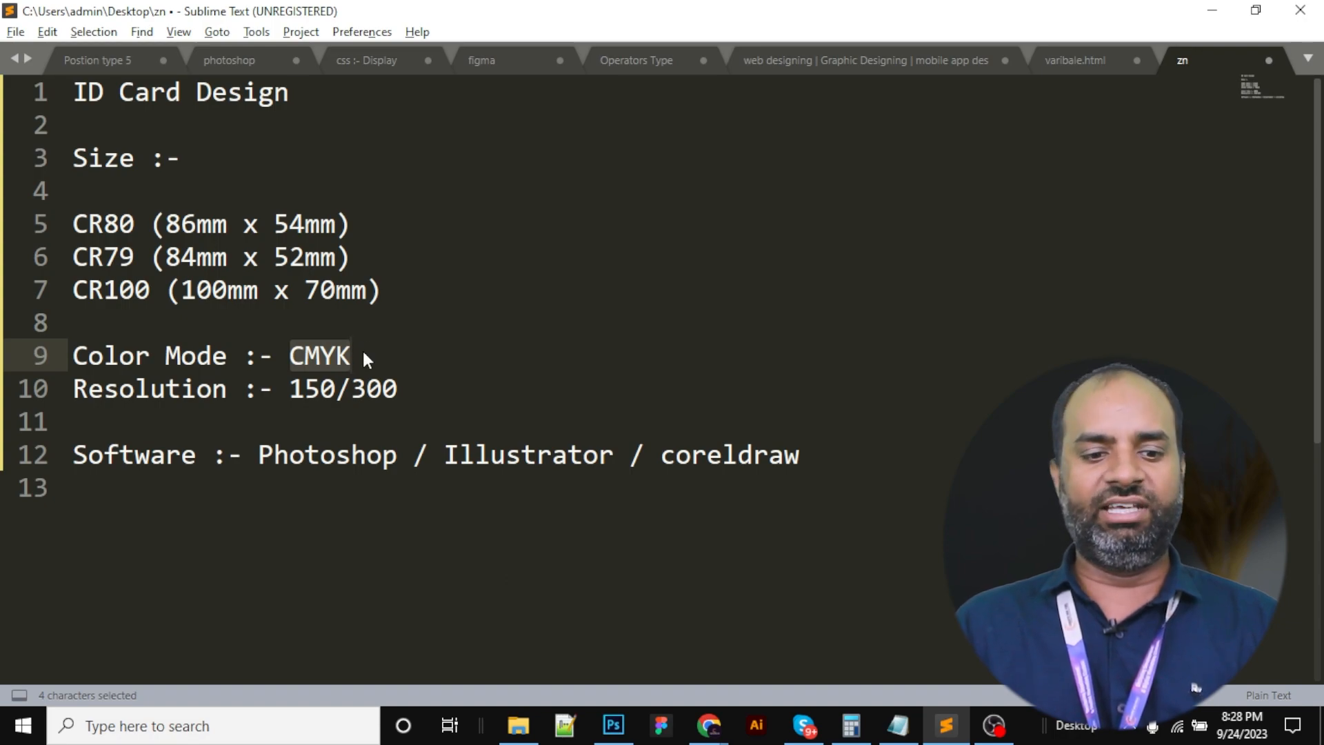
drag(228, 388, 120, 389)
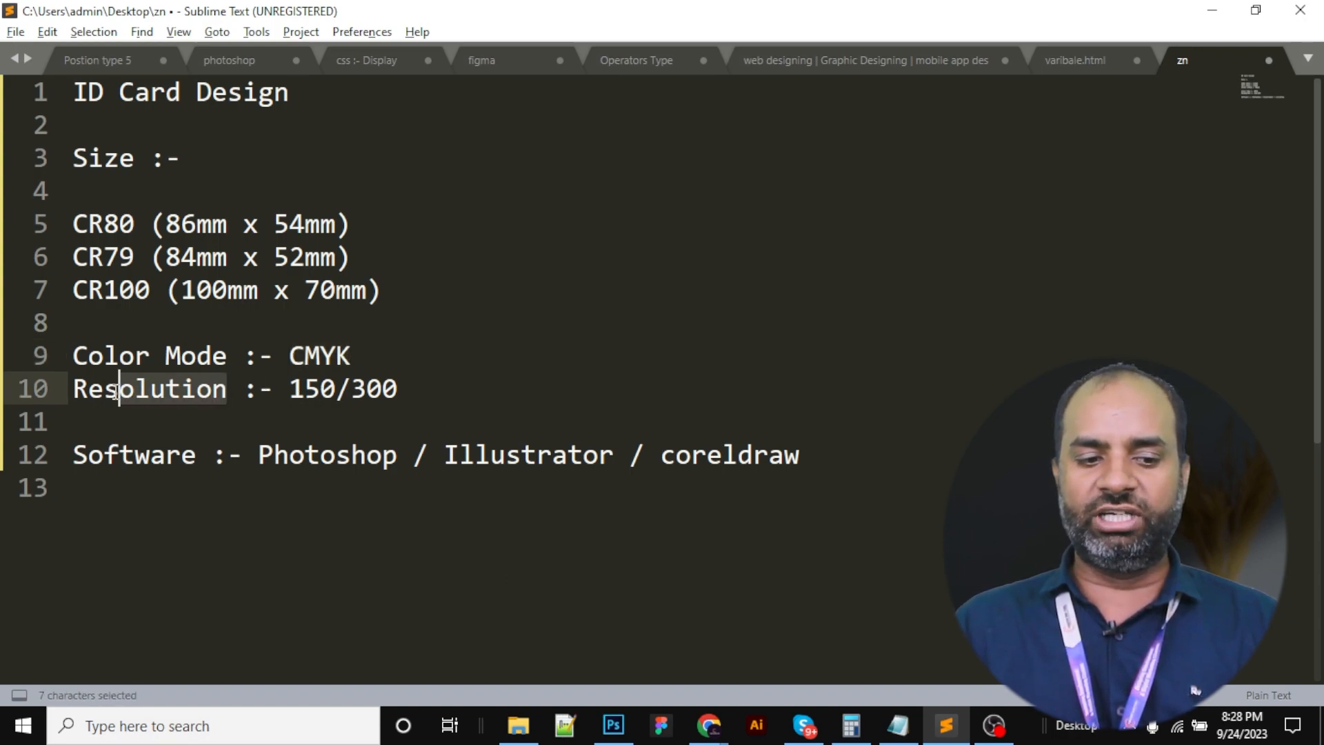
drag(272, 391, 422, 391)
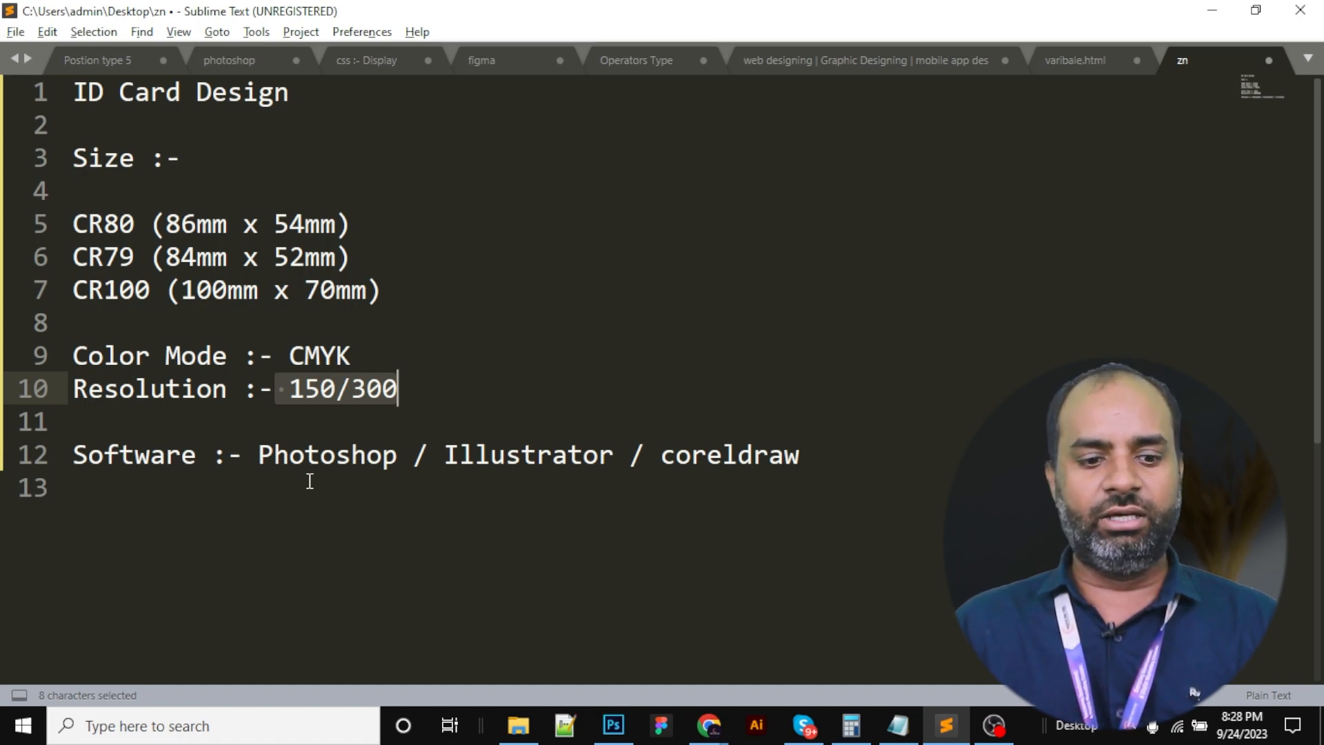
Review the software line listing Photoshop, Illustrator and coreldraw
double_click(308, 455)
double_click(552, 455)
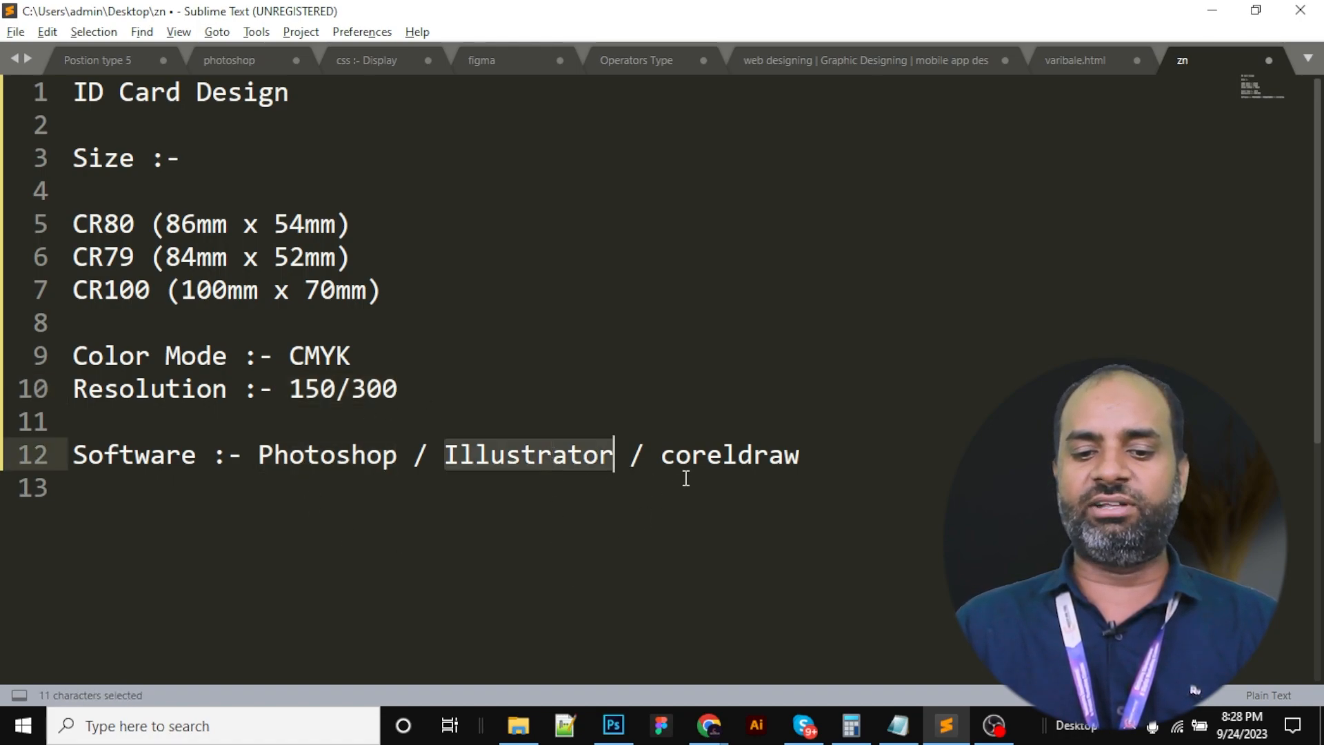
double_click(704, 463)
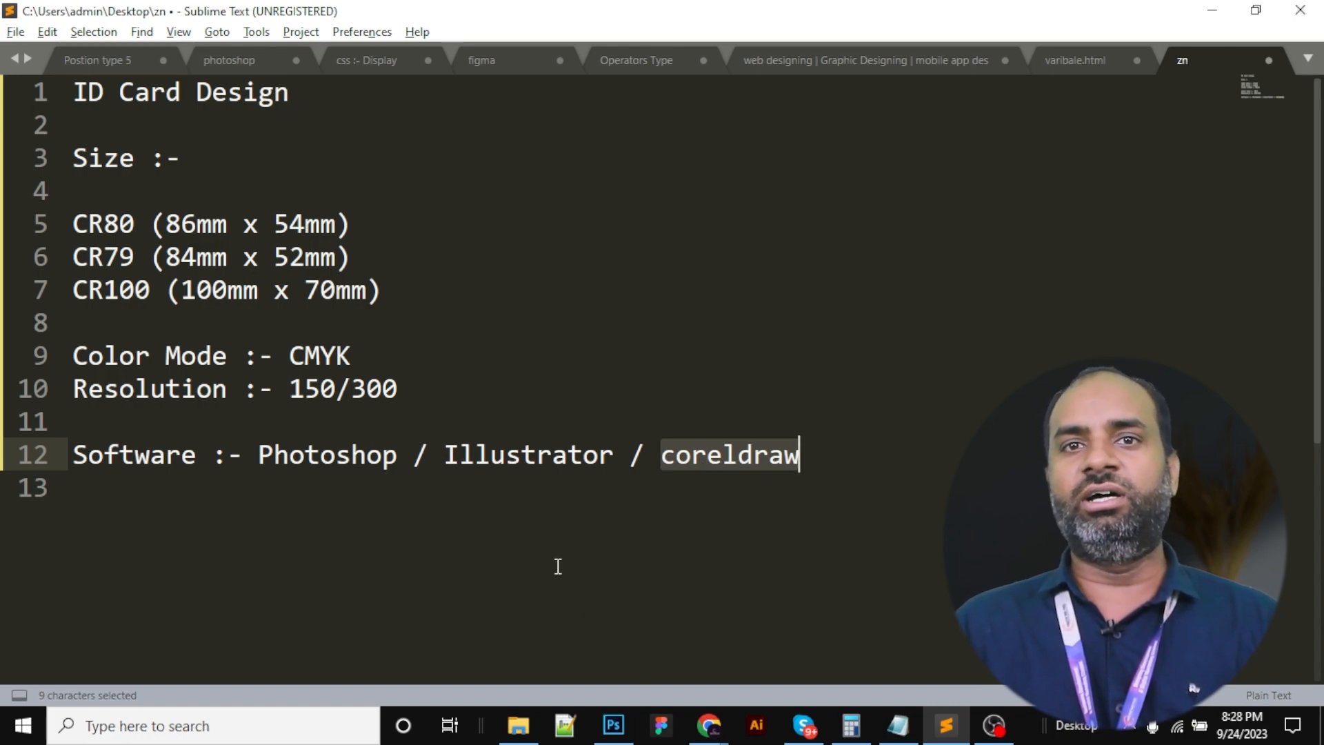
drag(445, 455, 586, 453)
click(721, 482)
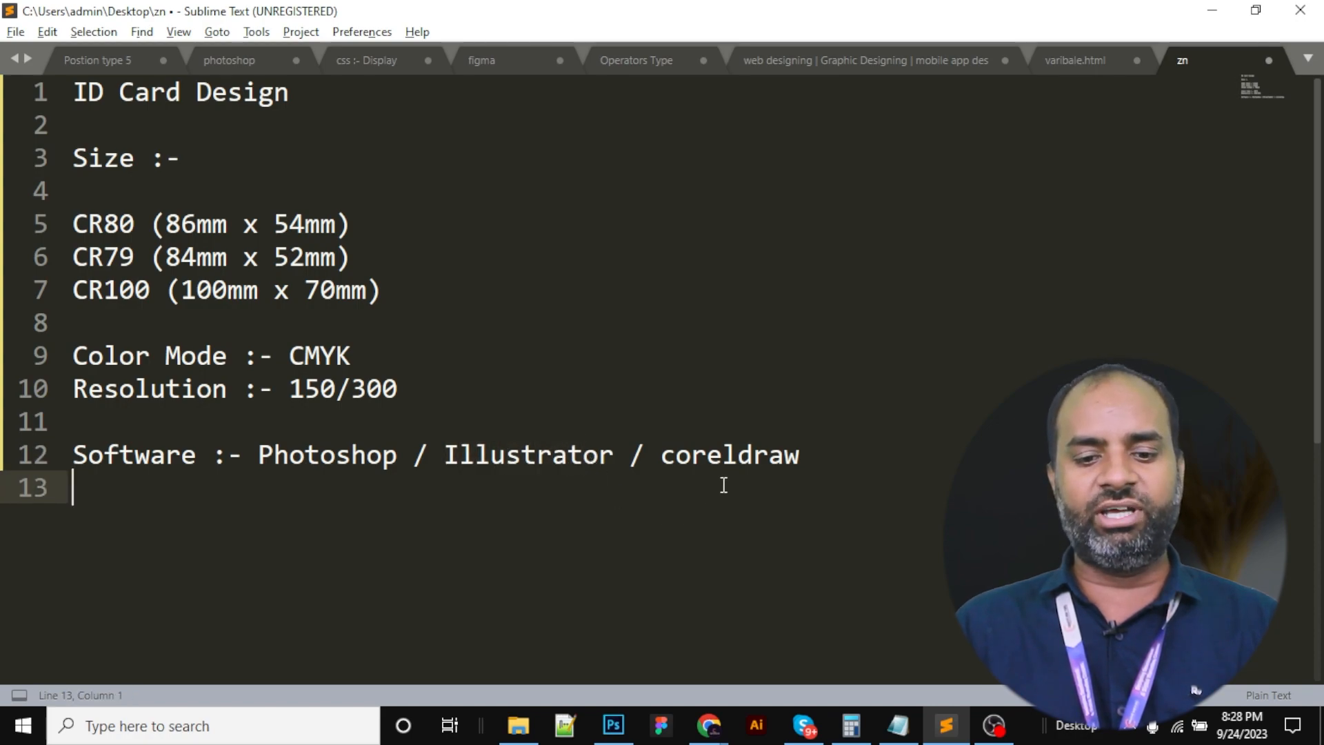
drag(667, 453, 872, 455)
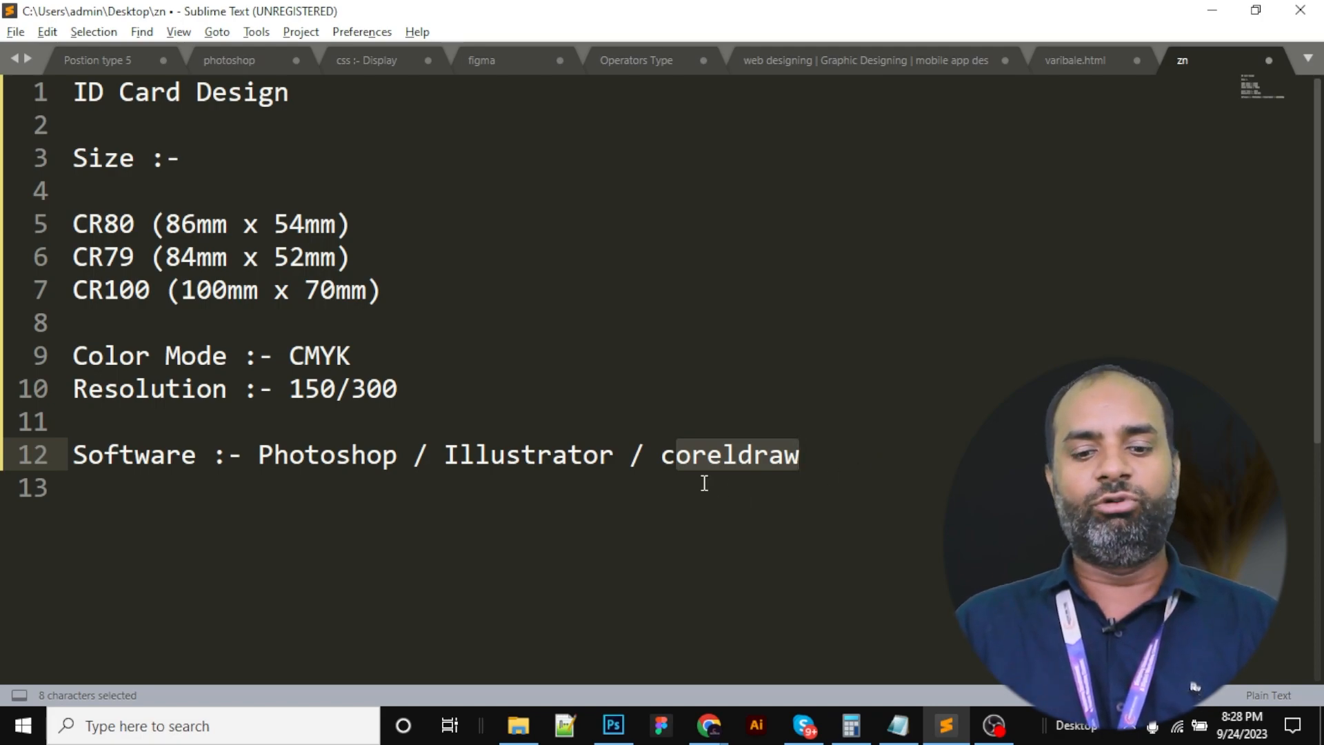
drag(432, 457, 848, 457)
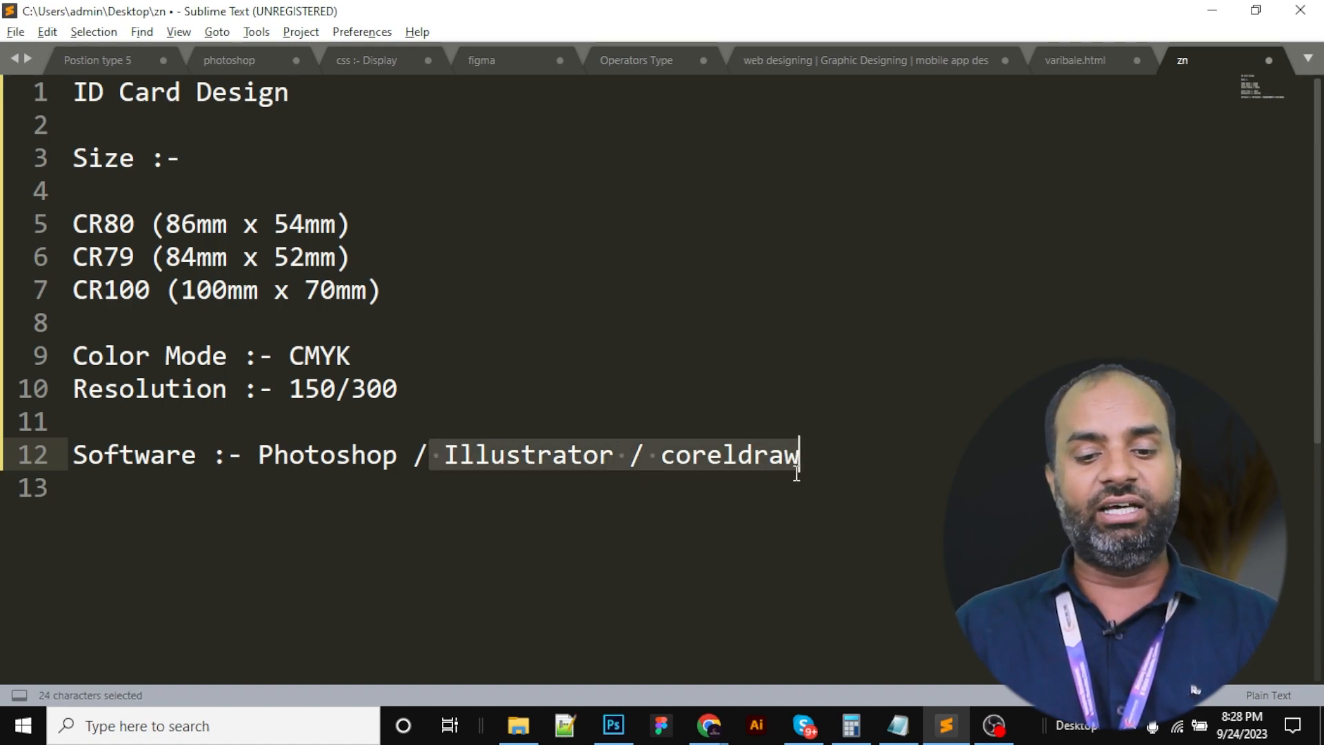
Change coreldraw to Coreldraw in the notes and return to Photoshop
click(675, 457)
key(shift+Left)
text(C)
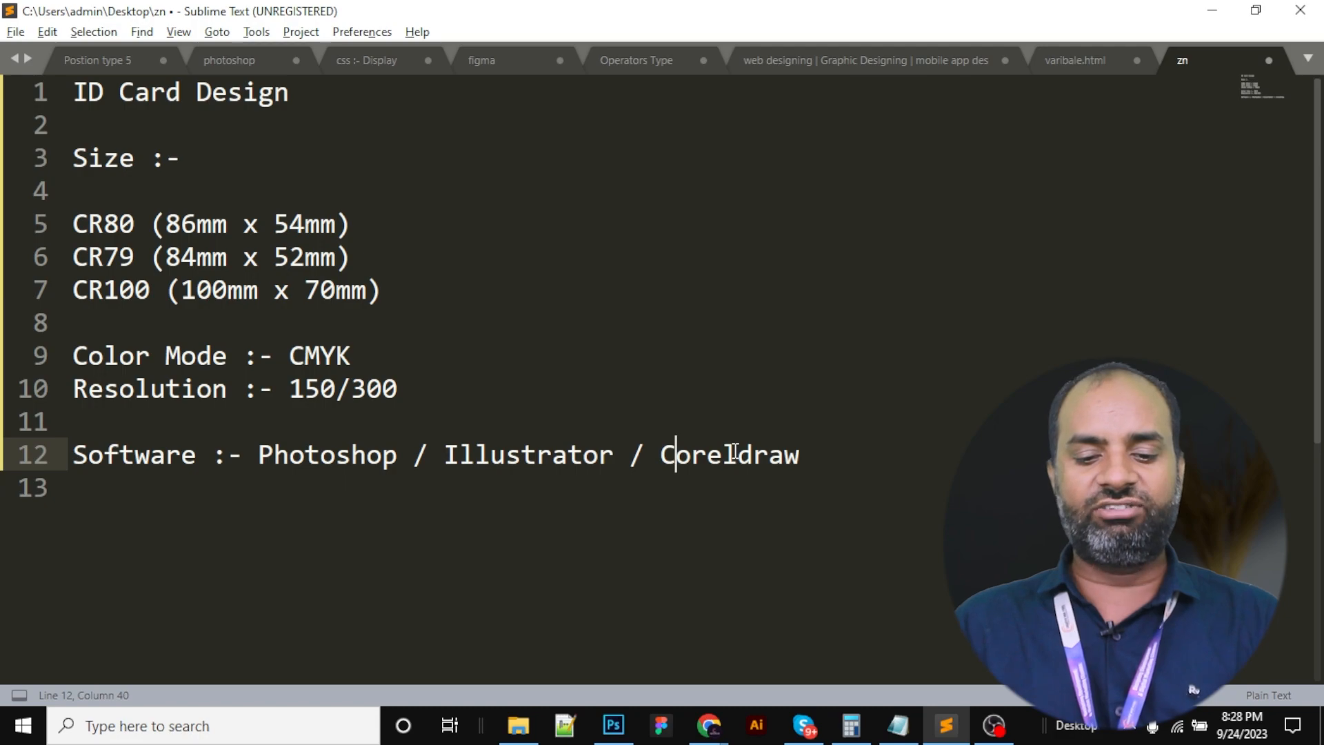
drag(432, 455, 869, 455)
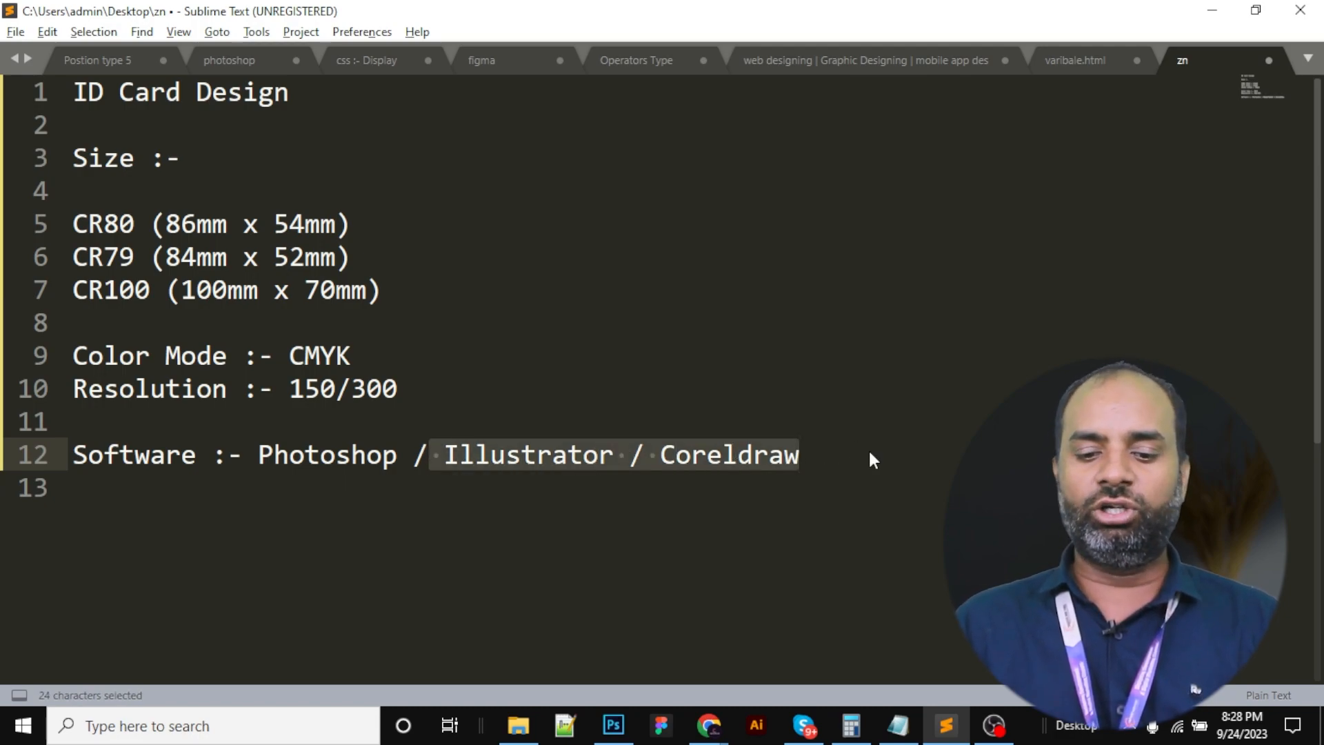
click(613, 725)
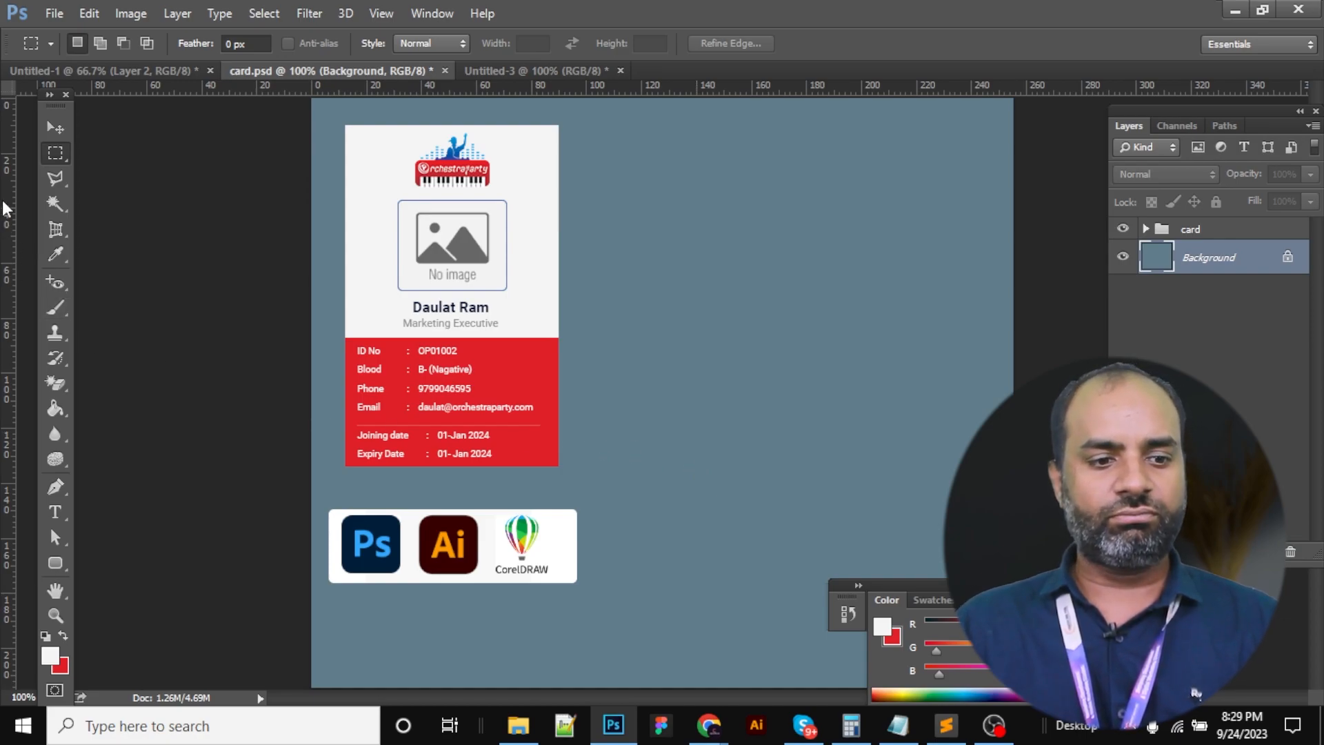
Fill a card-sized white rectangle on a new layer to the right of the card front
right_click(49, 155)
click(85, 151)
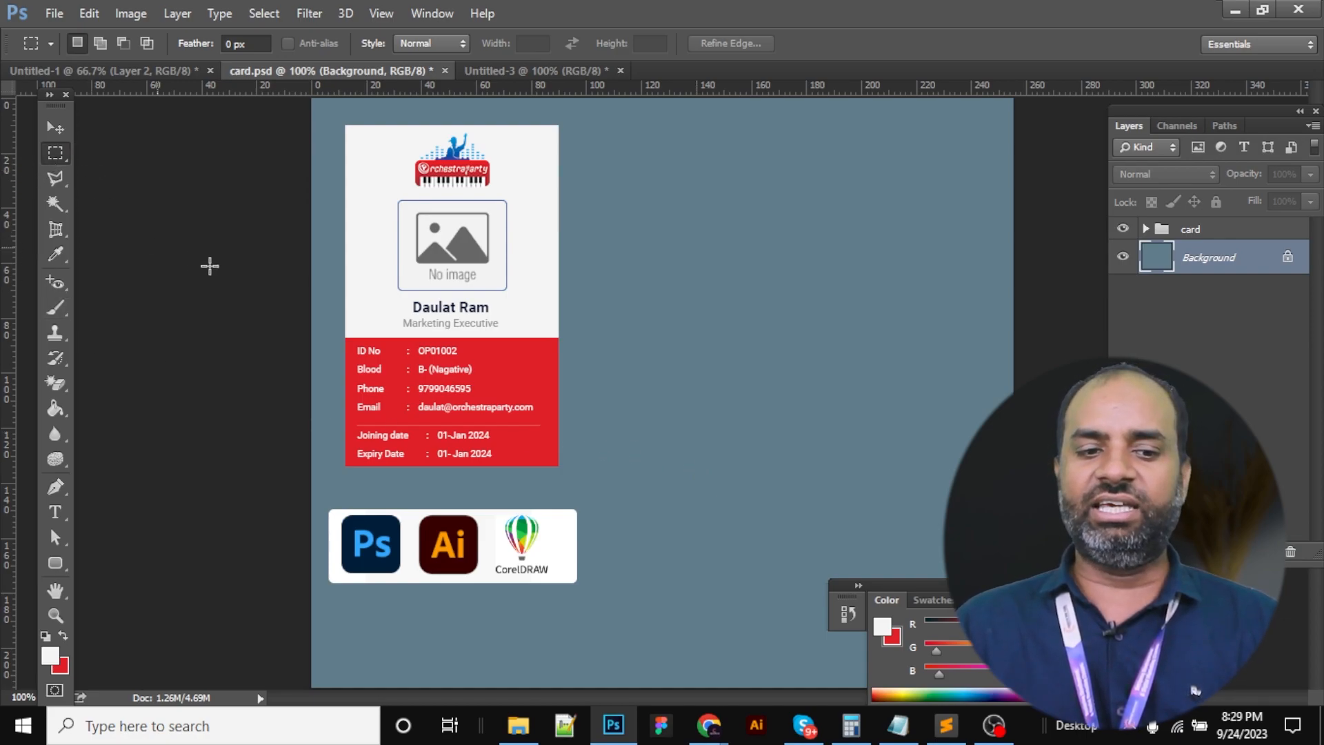
drag(346, 129, 558, 466)
drag(426, 318, 681, 314)
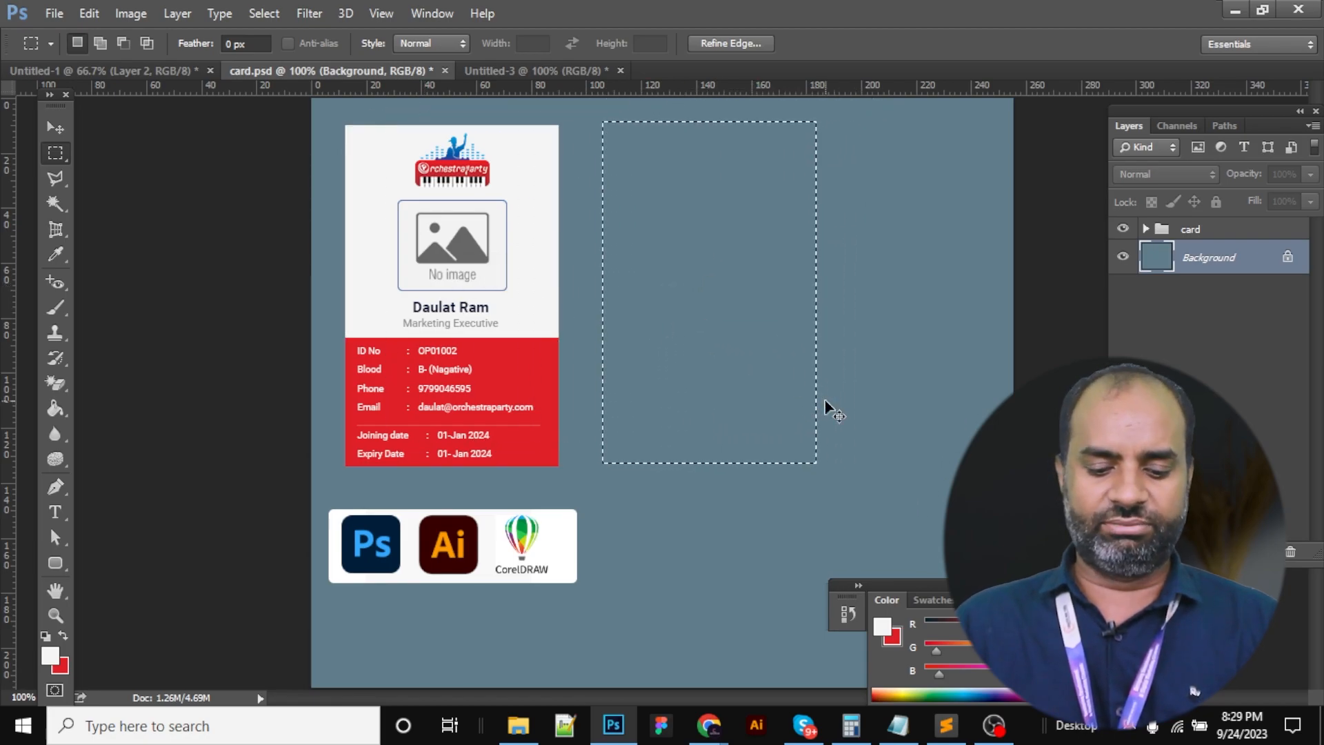
key(ctrl+shift+n)
key(Return)
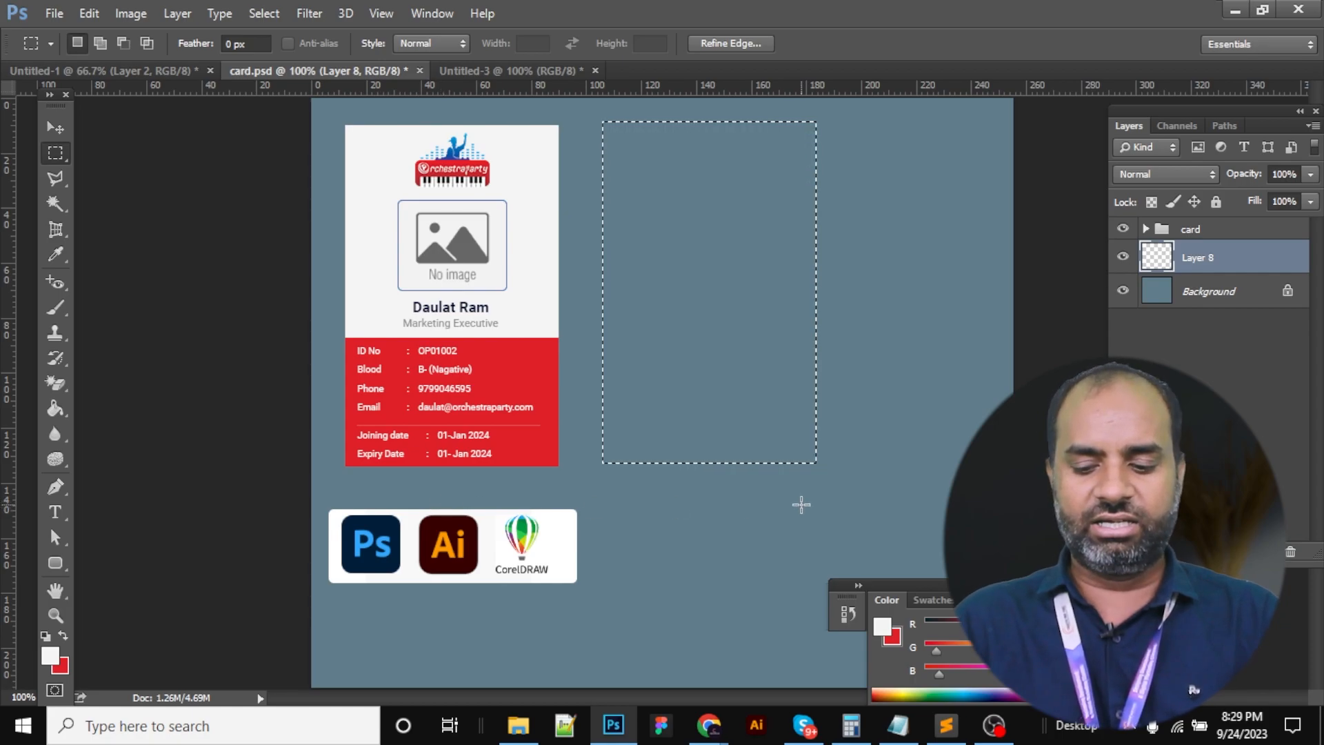
key(alt+BackSpace)
key(v)
key(ctrl+d)
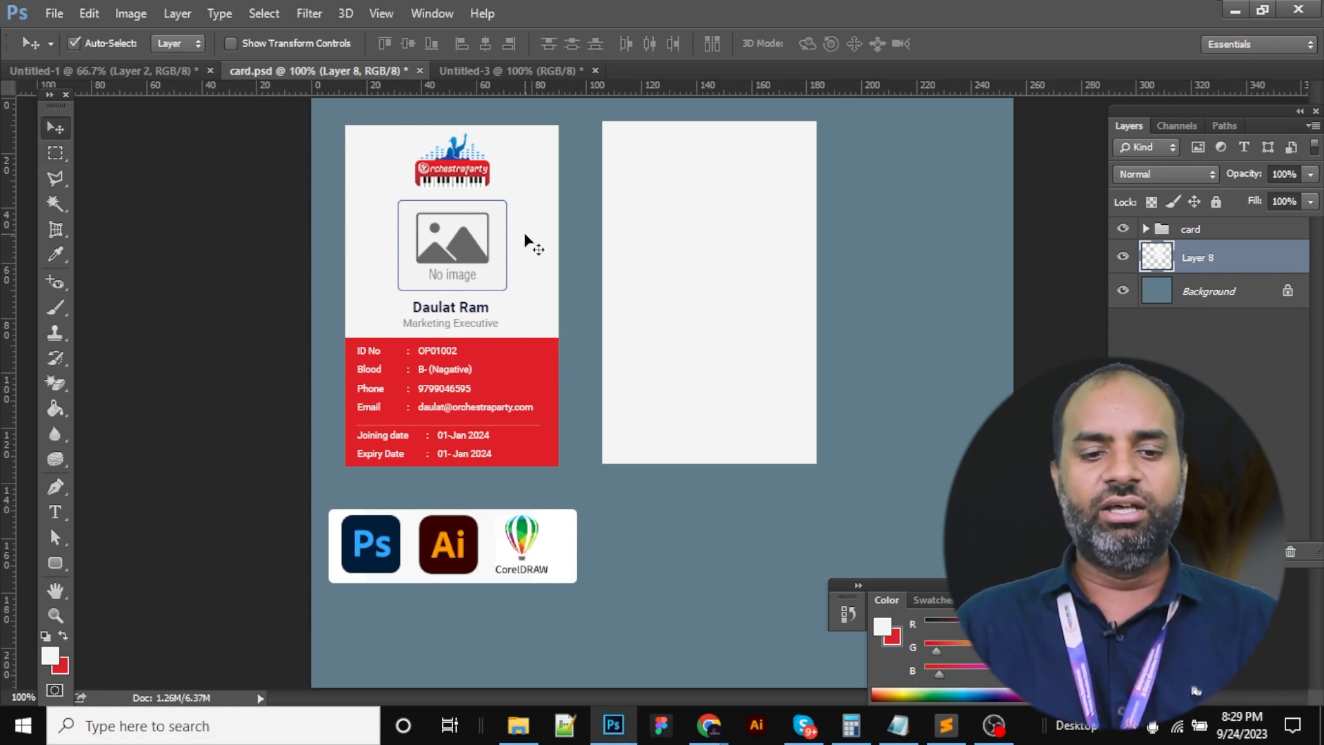
Place a copy of the orchestraparty logo at the top of the blank card
scroll(479, 175, up, 1)
mouse_move(436, 179)
mouse_down()
mouse_move(447, 204)
mouse_move(444, 188)
mouse_up()
key(ctrl+z)
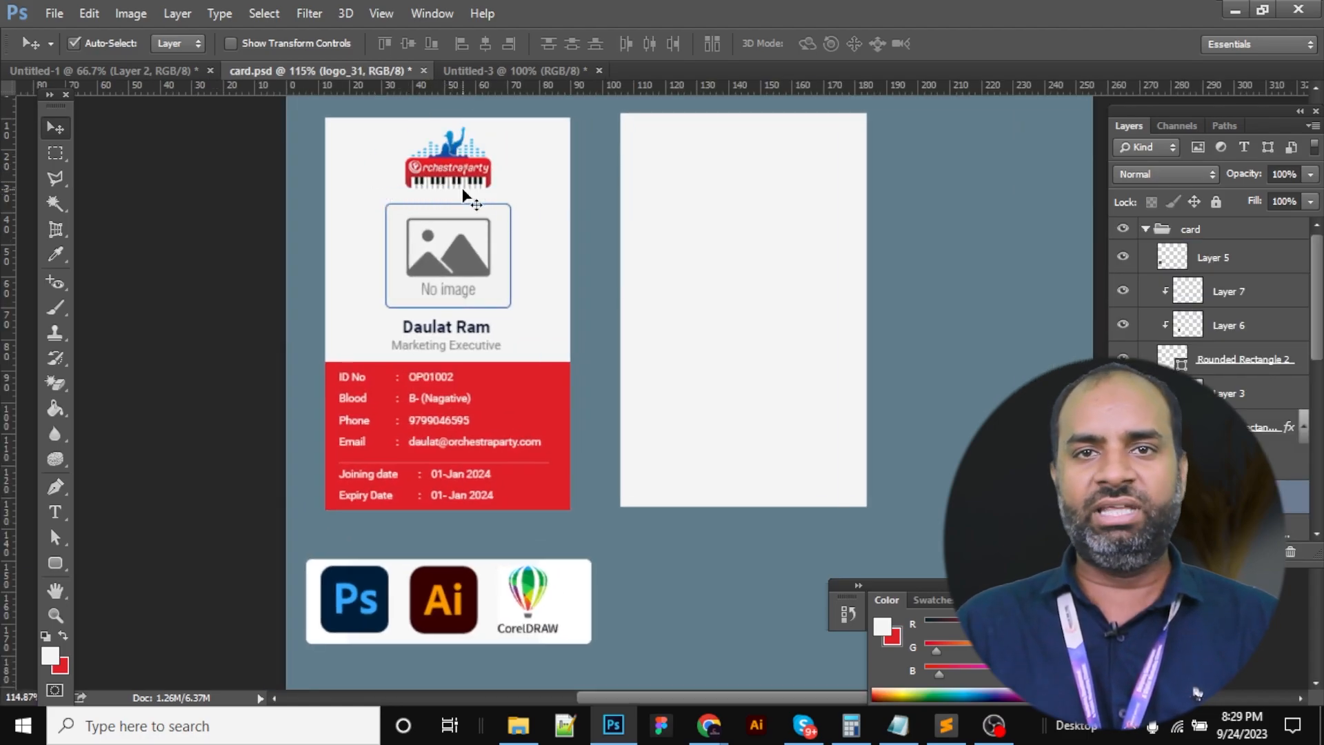
drag(458, 178, 745, 173)
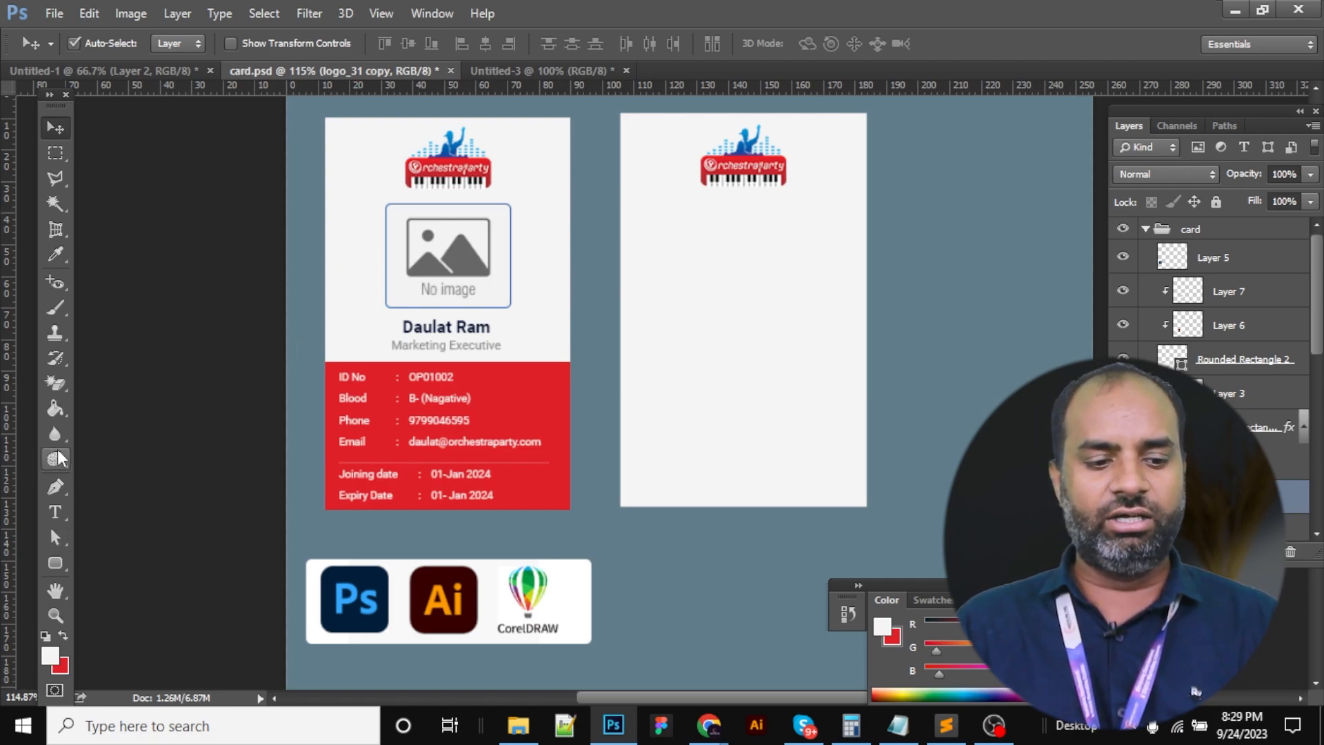
drag(56, 562, 131, 572)
Draw a rounded rectangle below the logo and give it a white fill
click(130, 578)
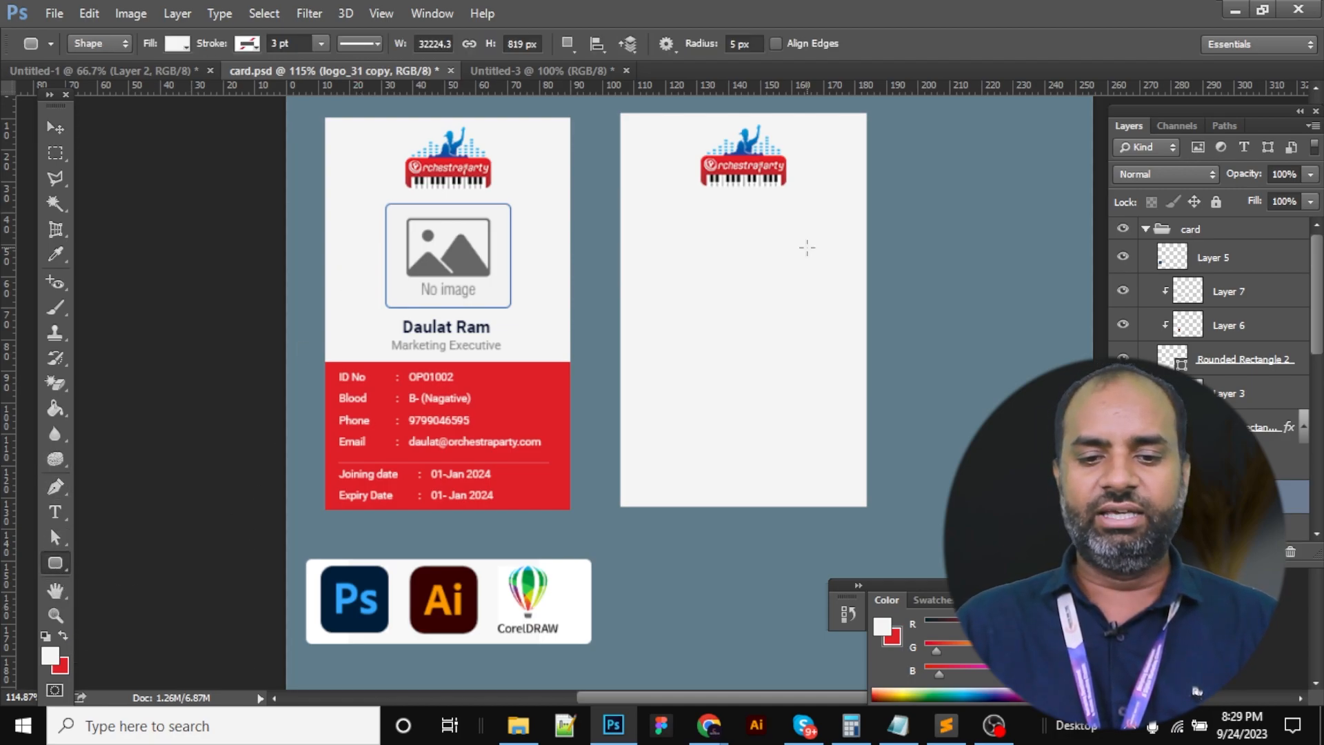
drag(684, 198, 811, 292)
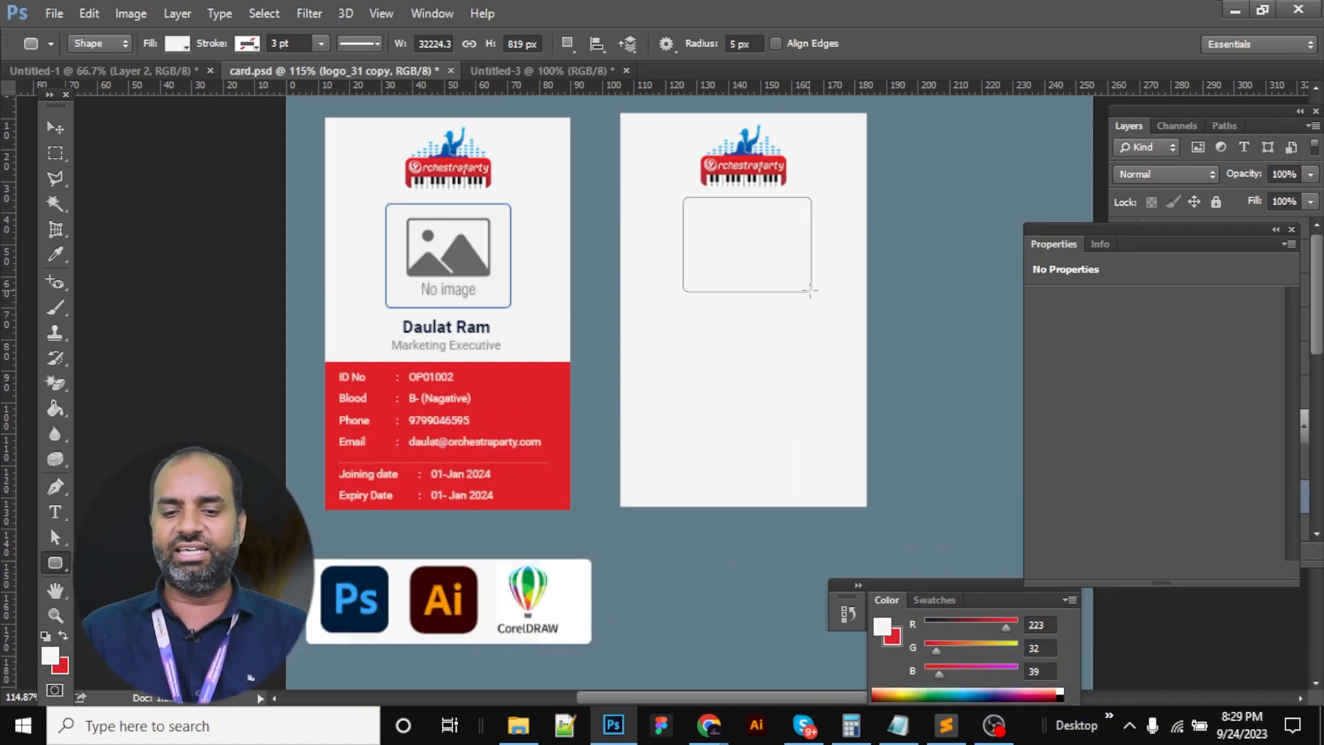
key(v)
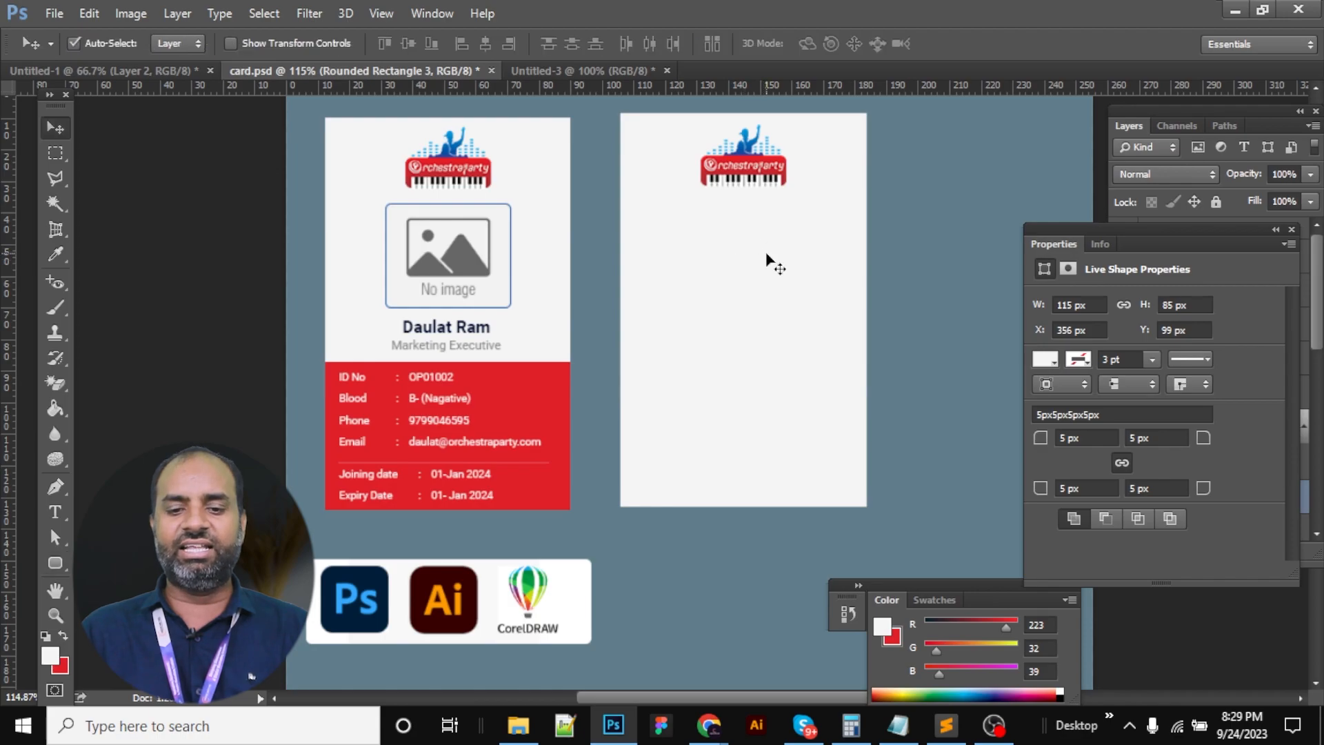
click(1045, 359)
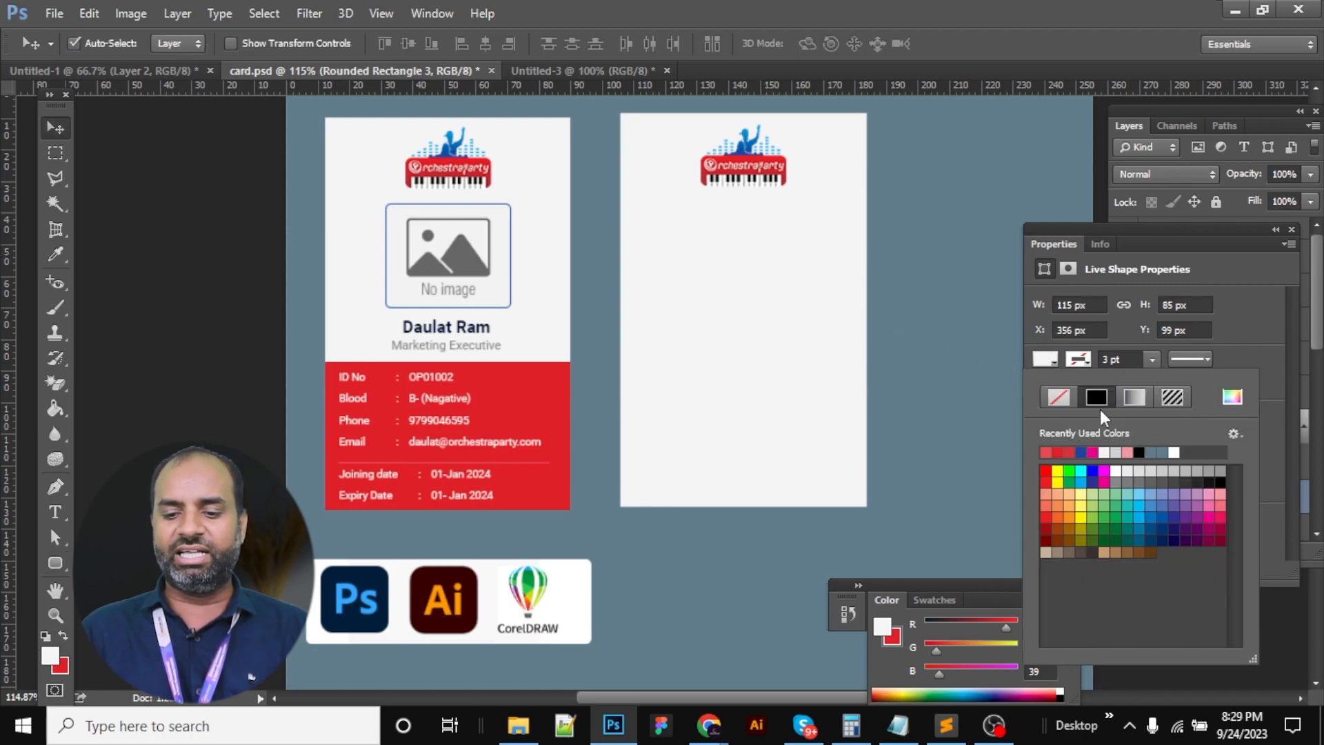
click(1233, 397)
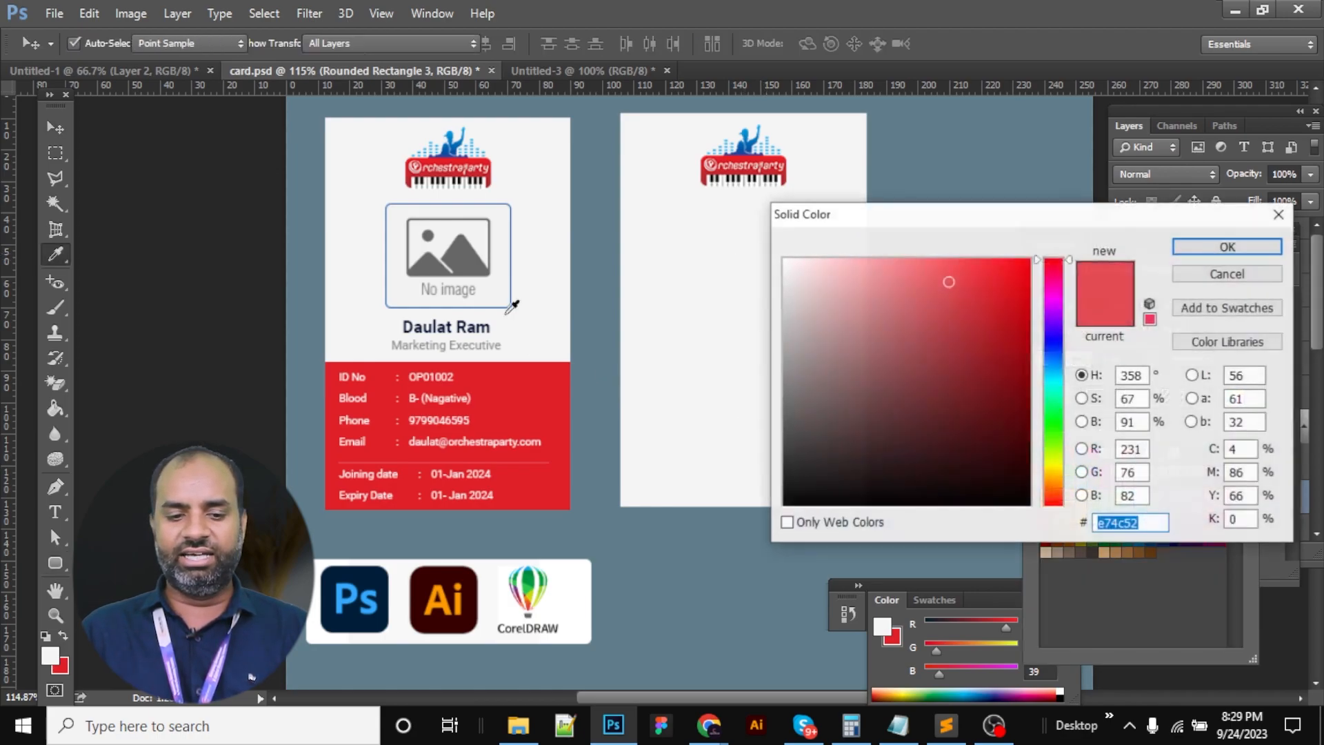
click(408, 209)
click(1228, 246)
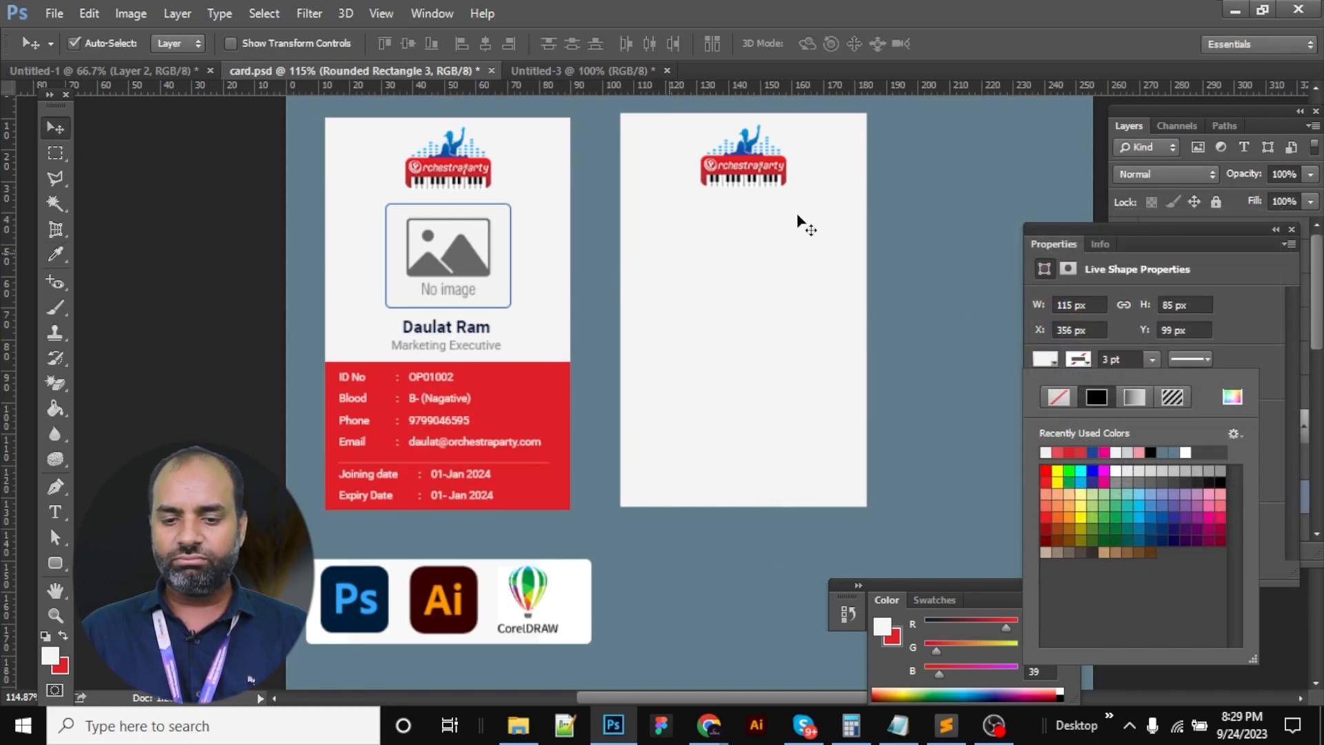
Give the rounded rectangle a dark navy 1 pt outline
click(1078, 360)
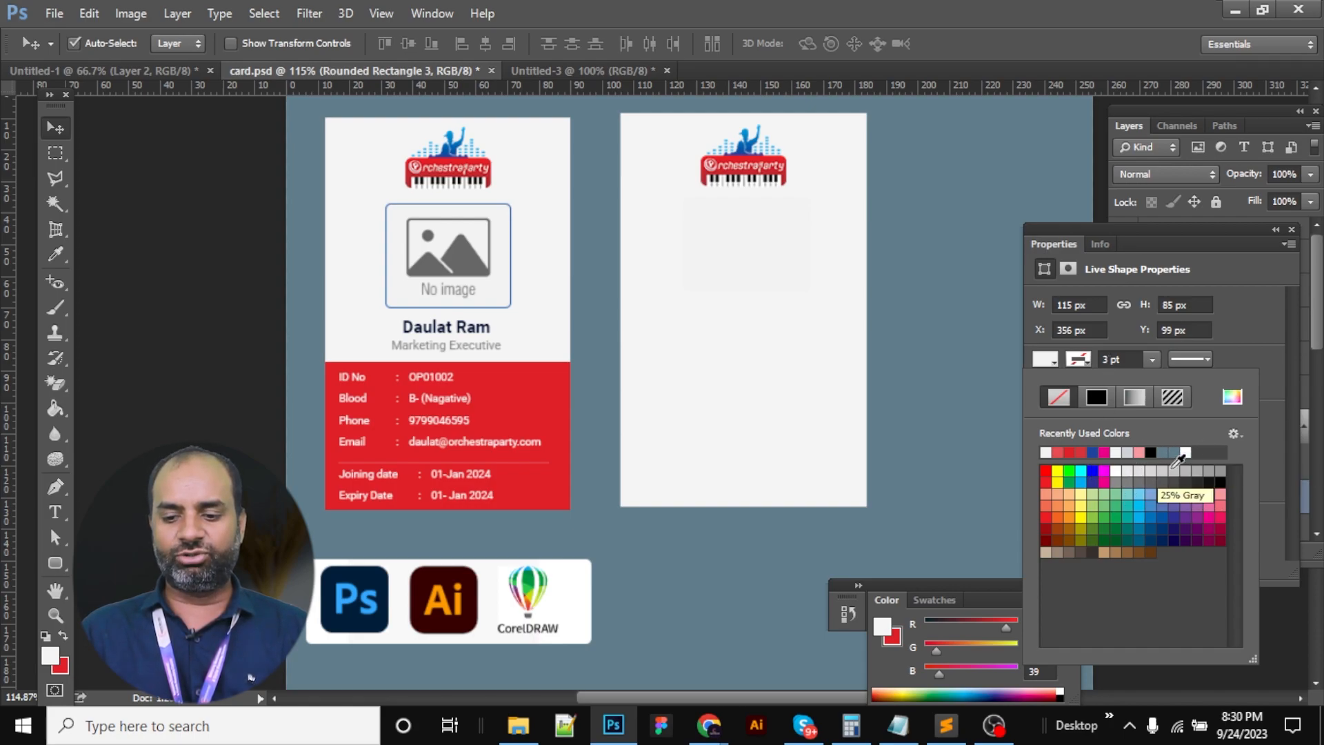
click(1201, 467)
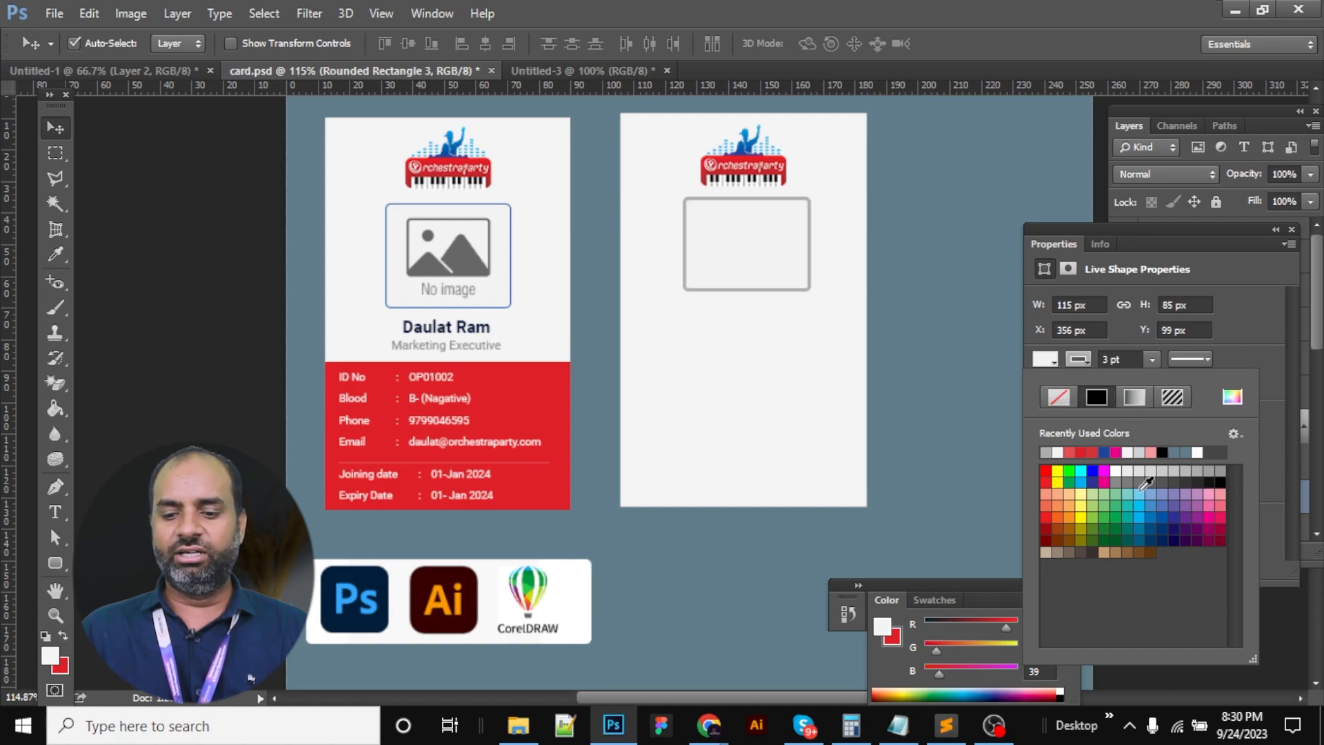
click(1176, 528)
double_click(1106, 359)
text(1)
key(Return)
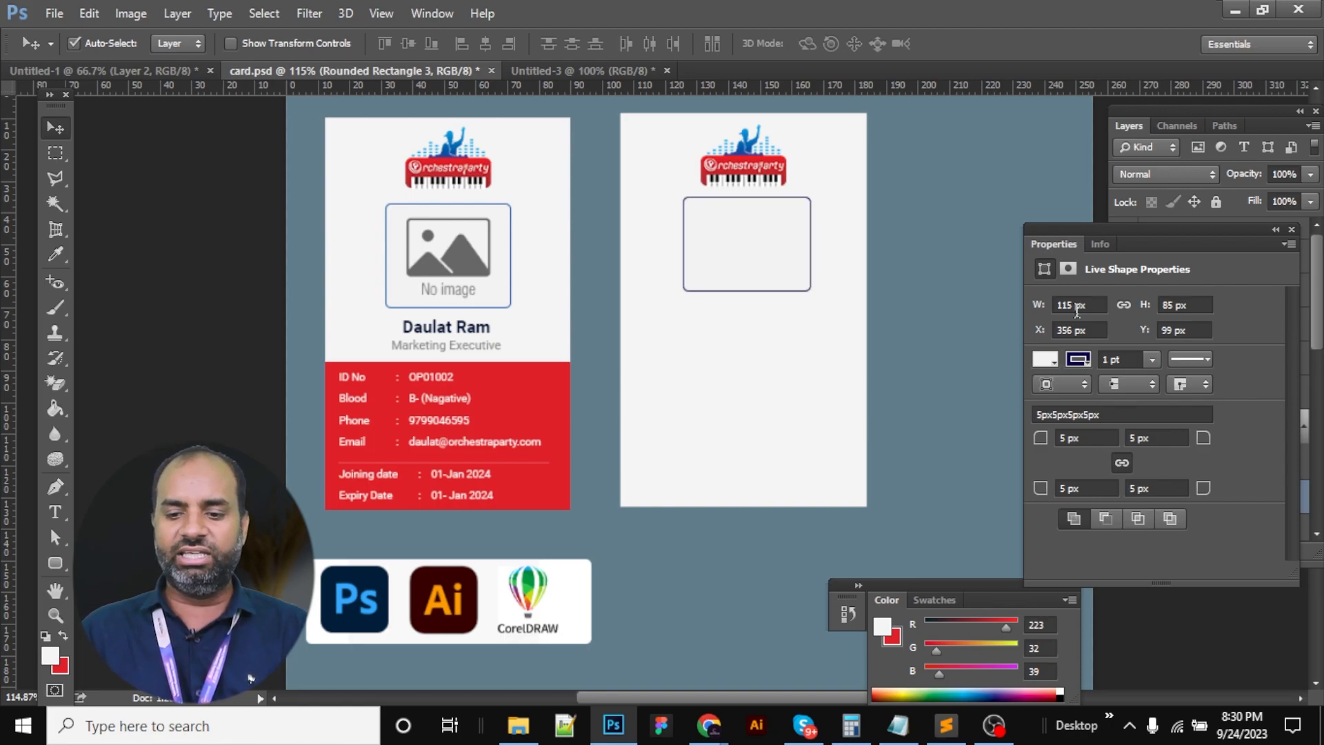
click(1291, 229)
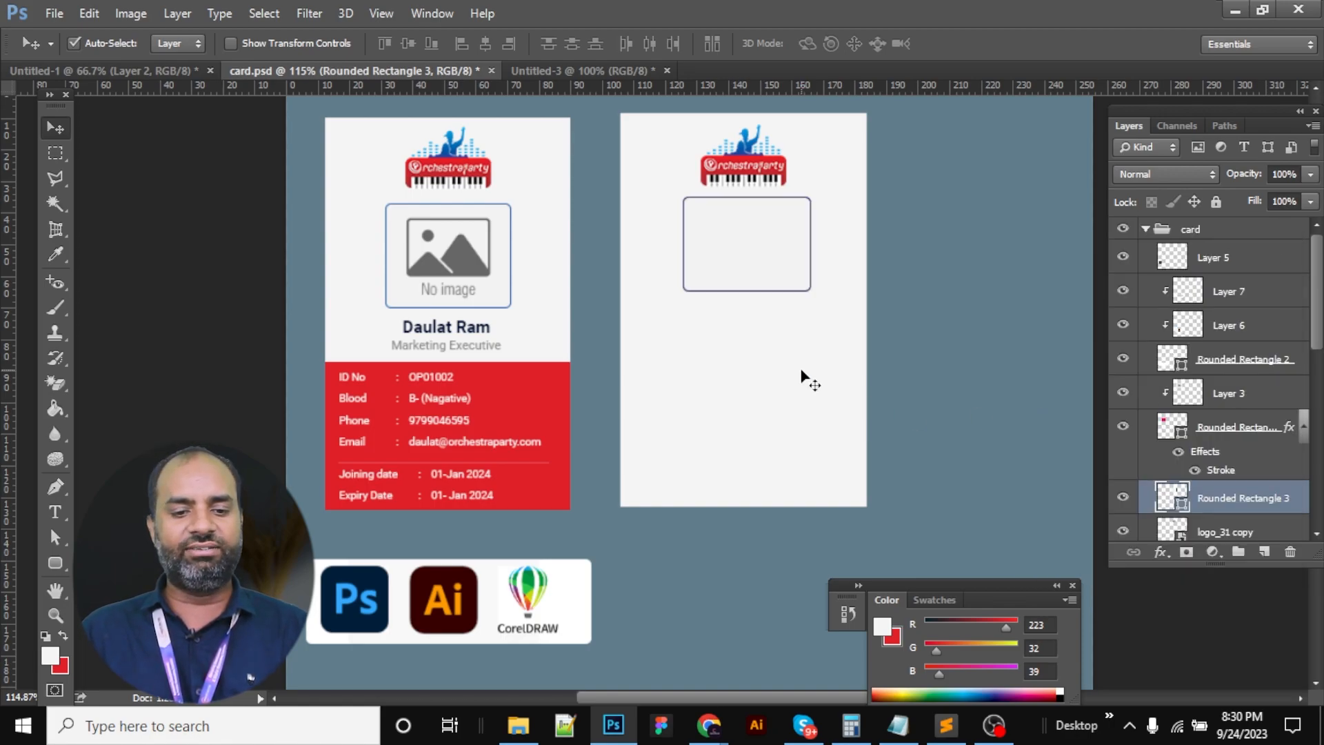
Stretch the rounded rectangle slightly taller
key(ctrl+t)
drag(748, 293, 812, 281)
key(Return)
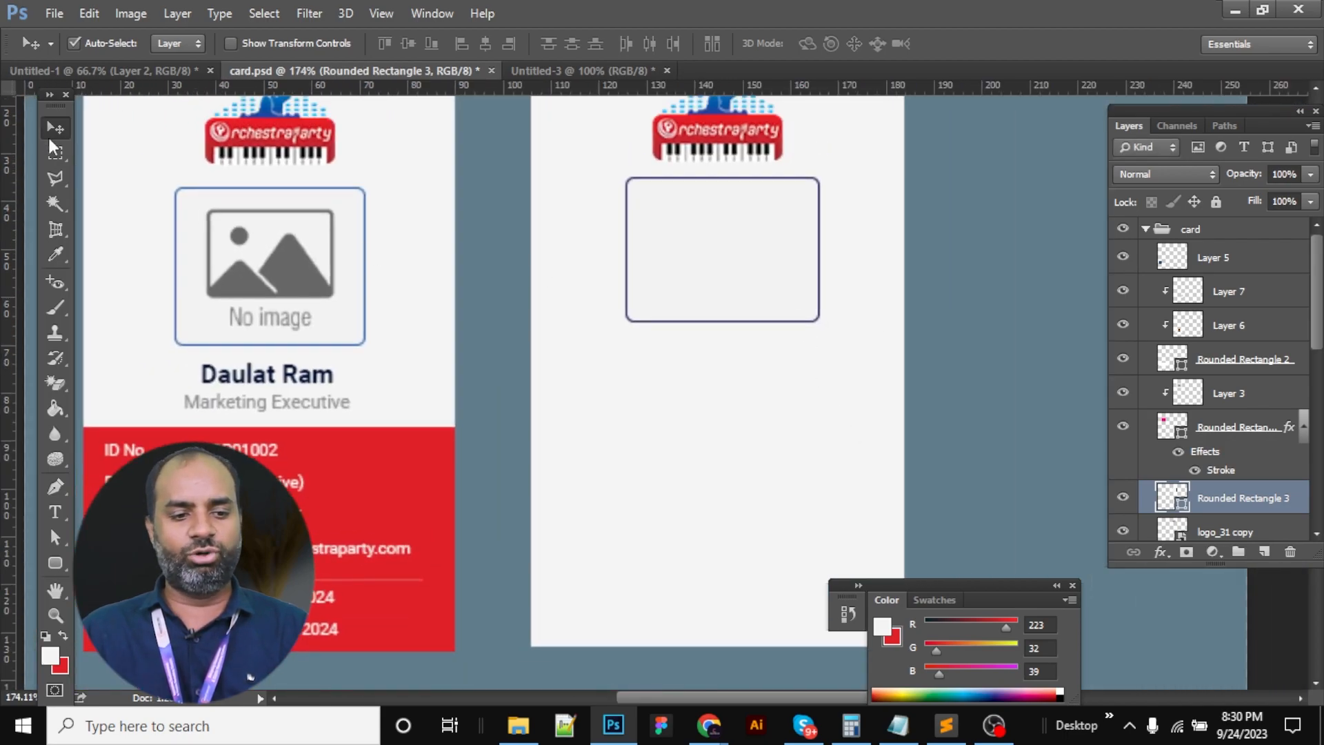
Centre the photo frame horizontally across the card's full width
click(63, 162)
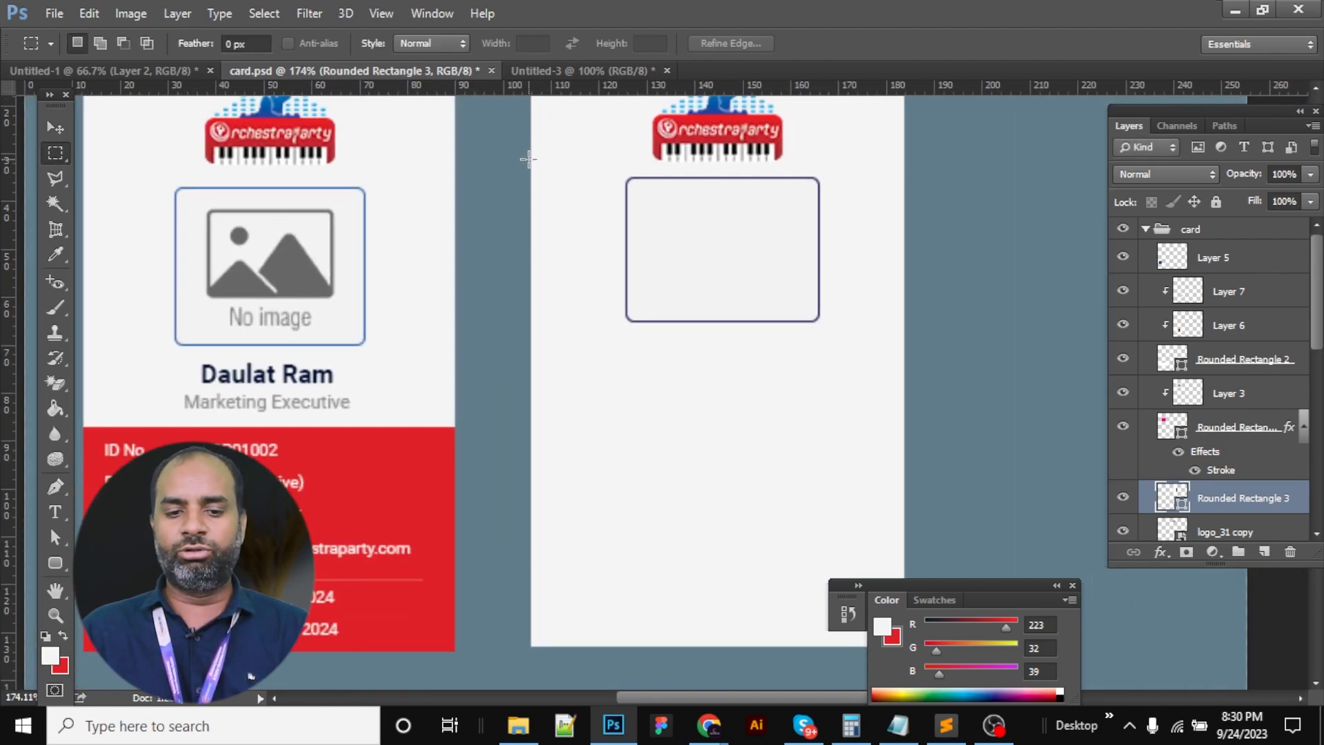
drag(529, 161, 905, 251)
key(v)
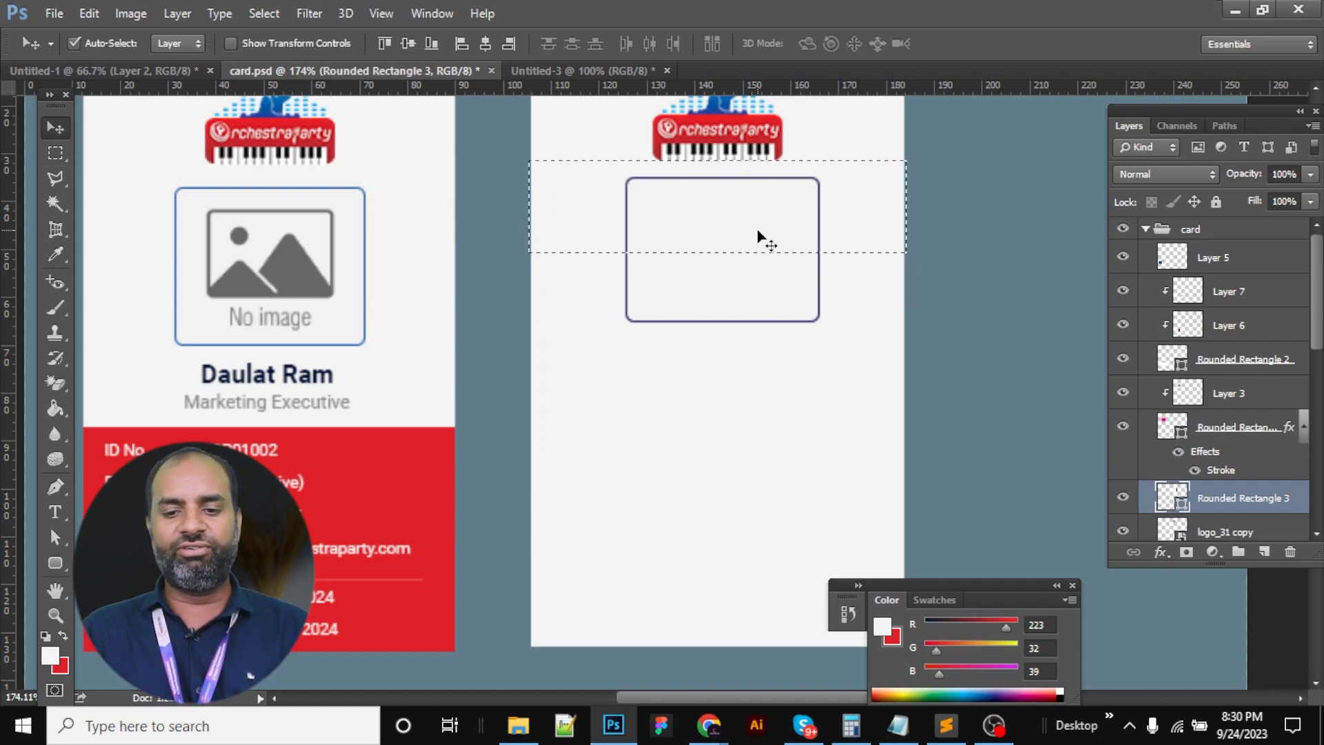
click(487, 43)
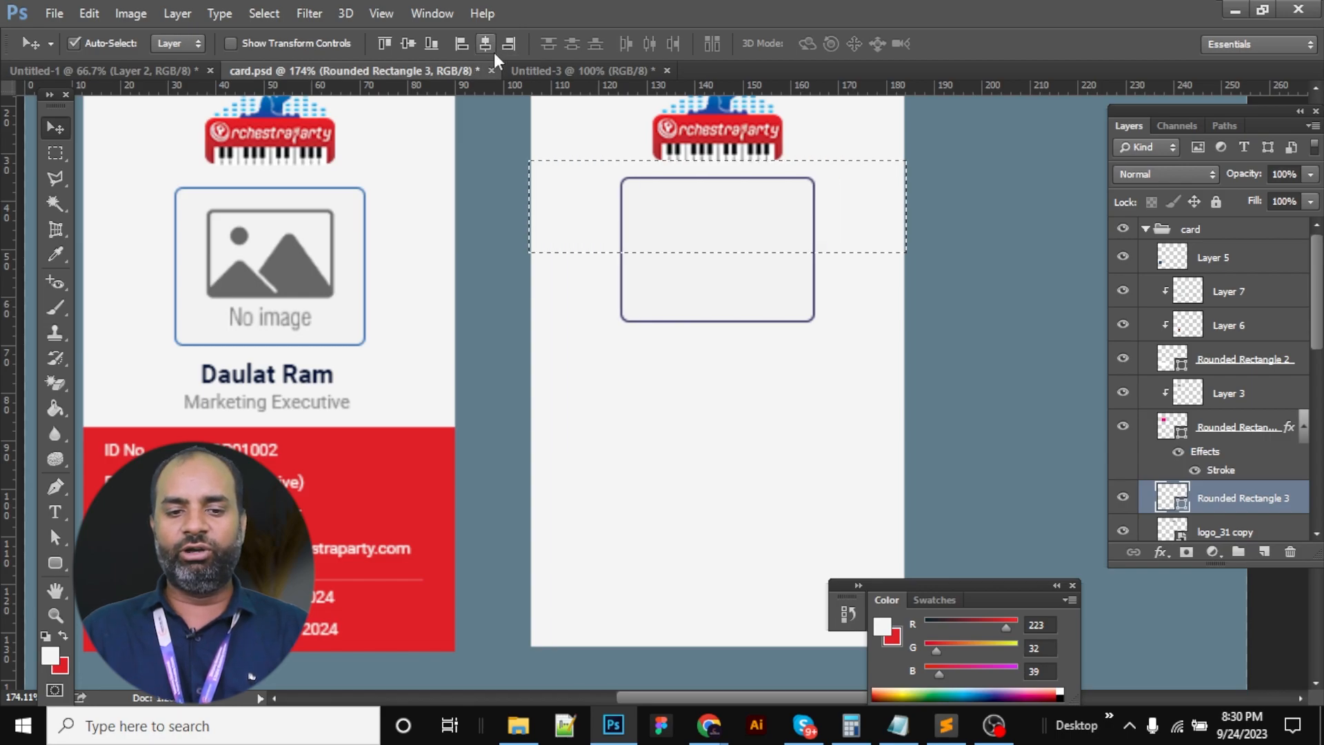
click(508, 44)
click(482, 43)
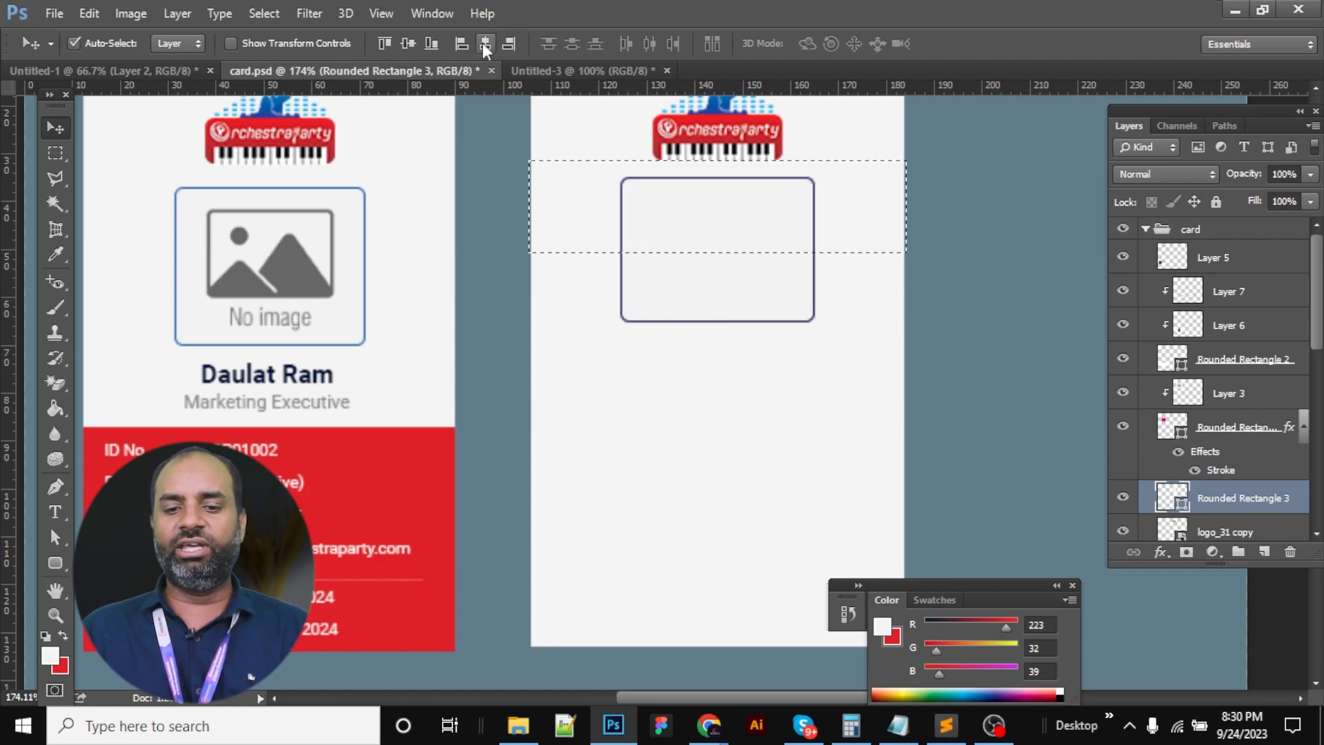
key(ctrl+d)
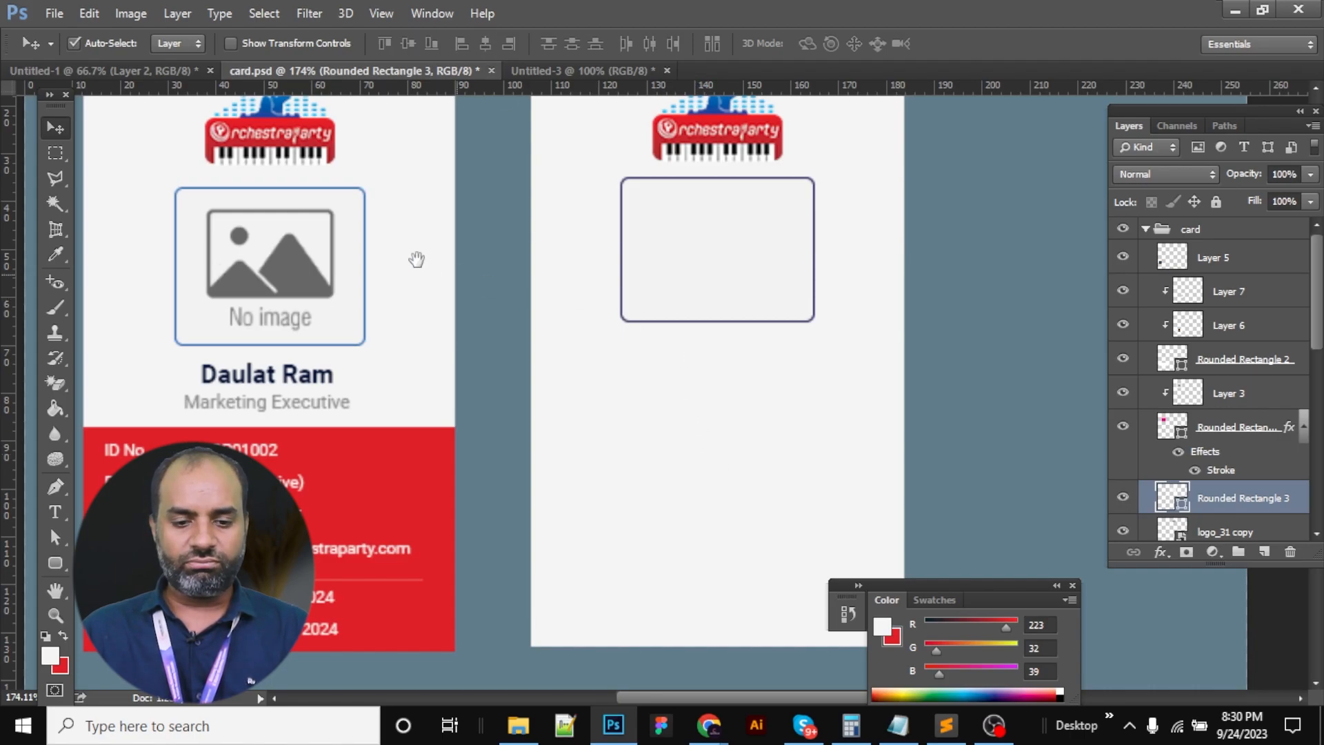
Extend the frame's bottom edge down a little
key(ctrl+t)
drag(722, 324, 722, 336)
key(Return)
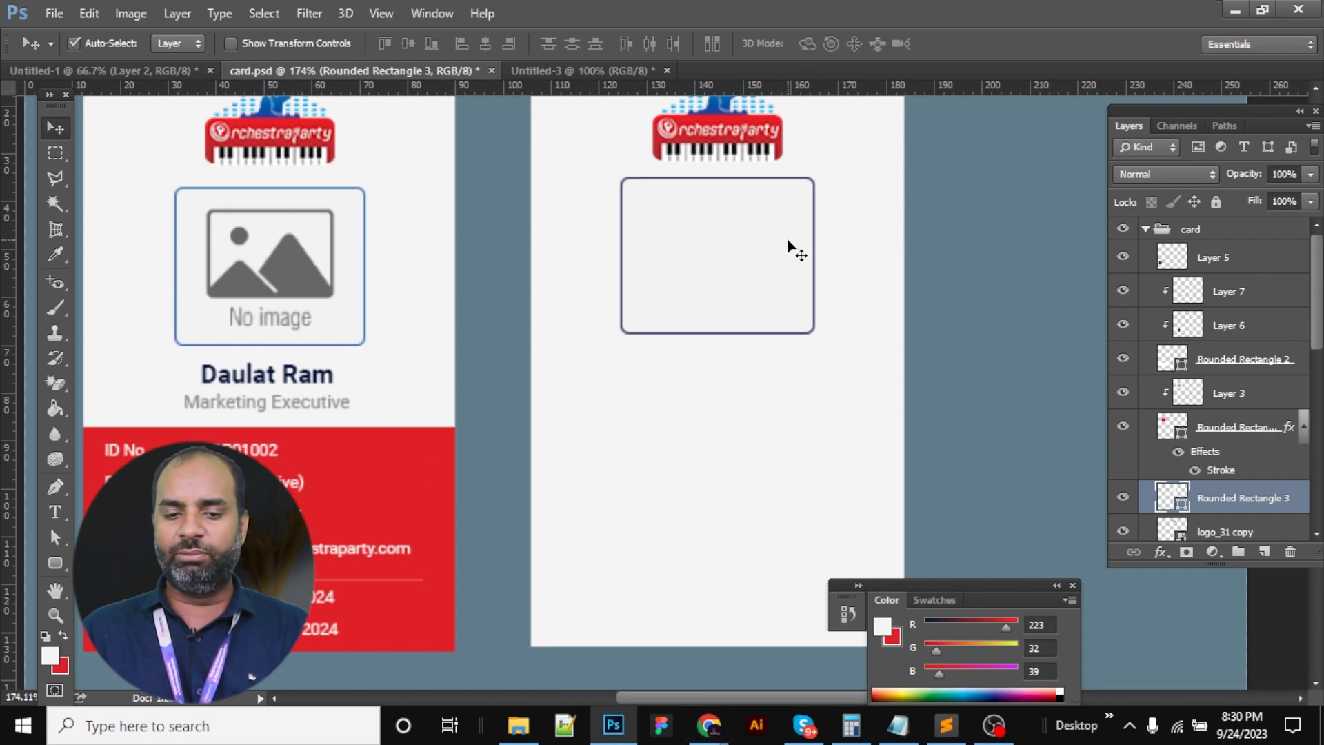
Search Google Images for 'profile pic' and browse the image results
mouse_move(708, 725)
click(640, 608)
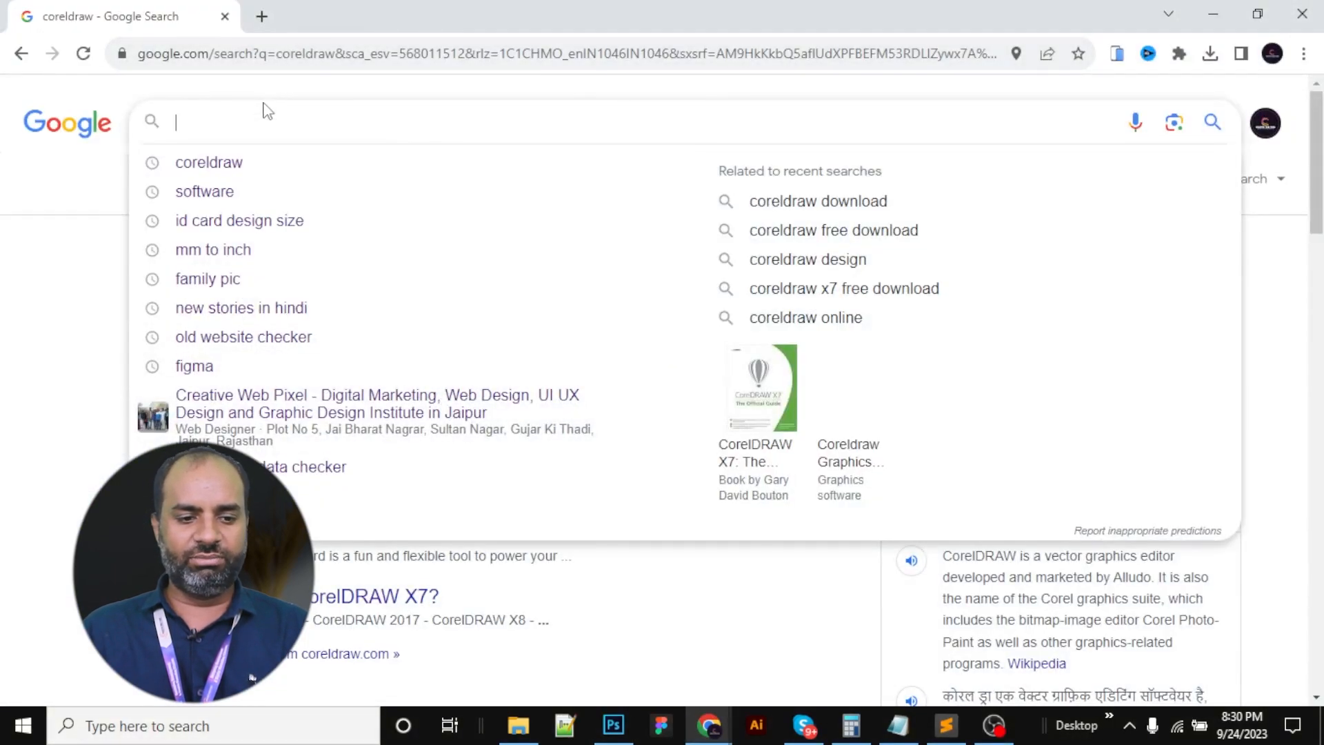
text(pro)
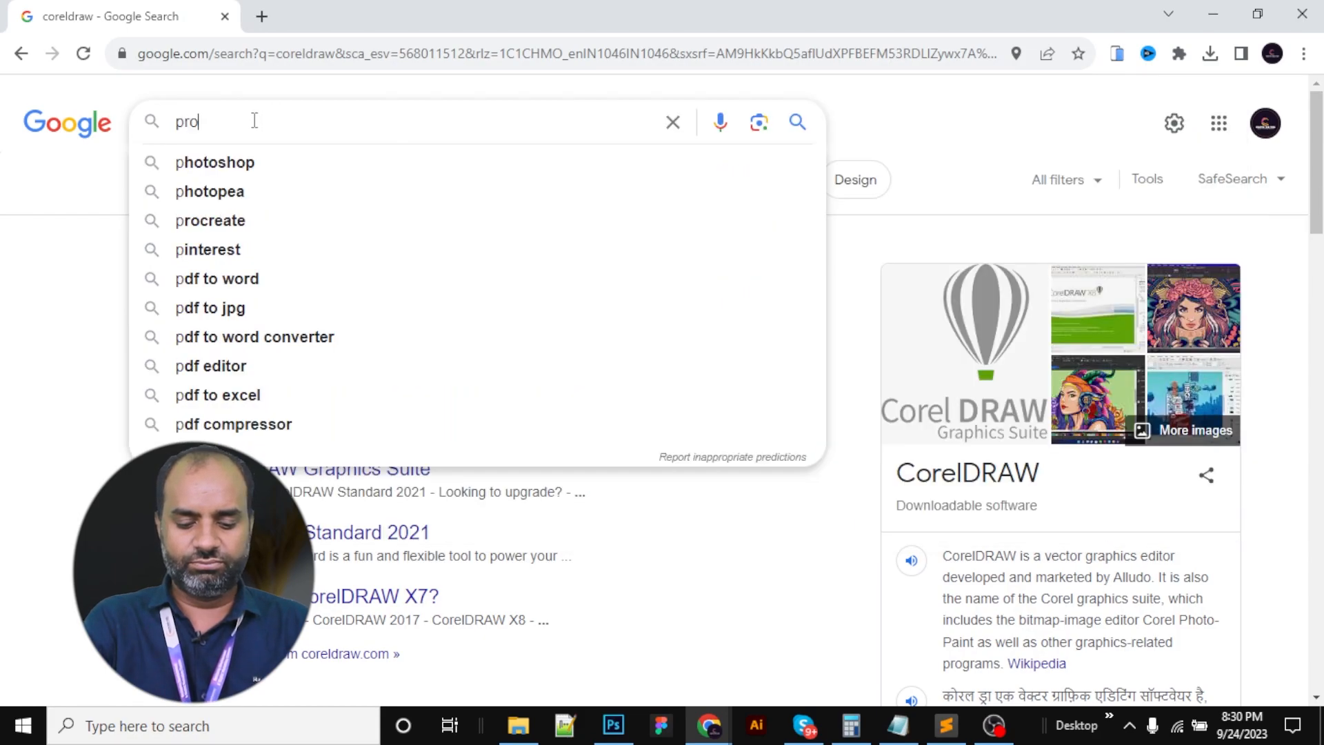
text(file pic)
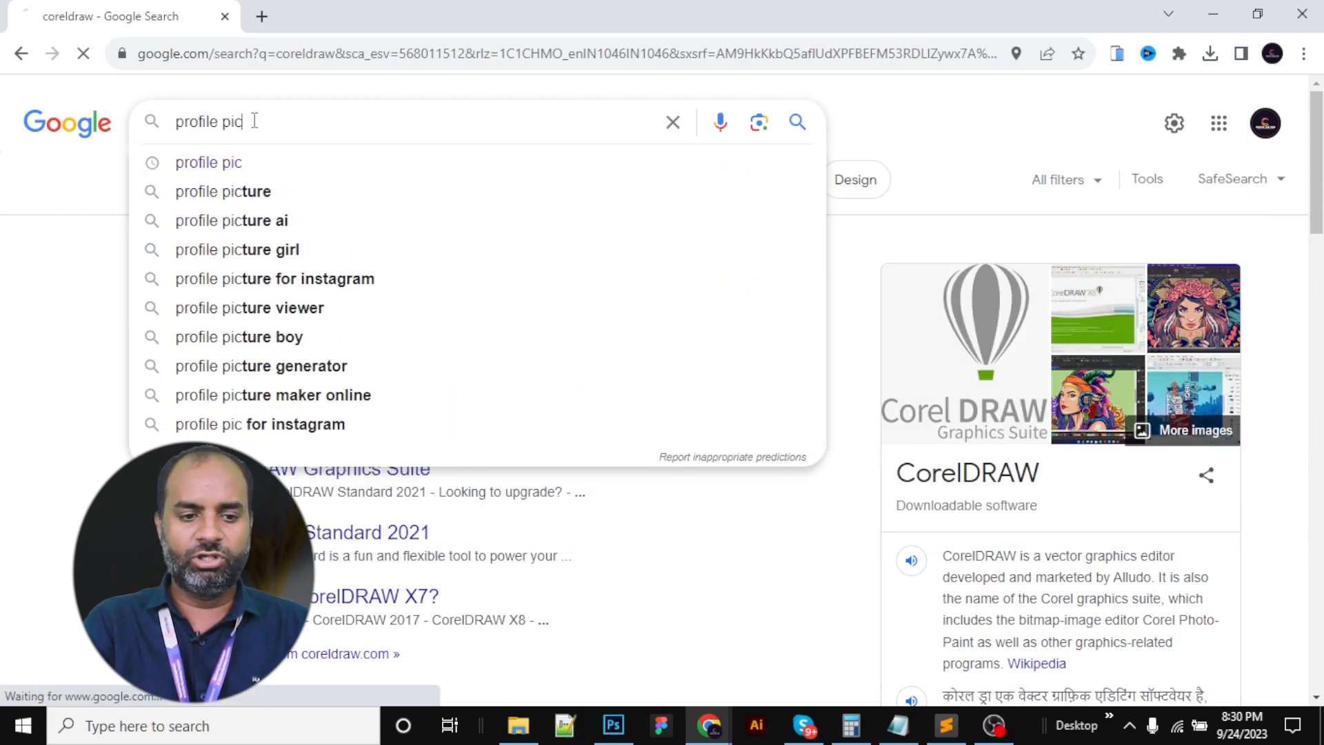
key(Return)
click(208, 189)
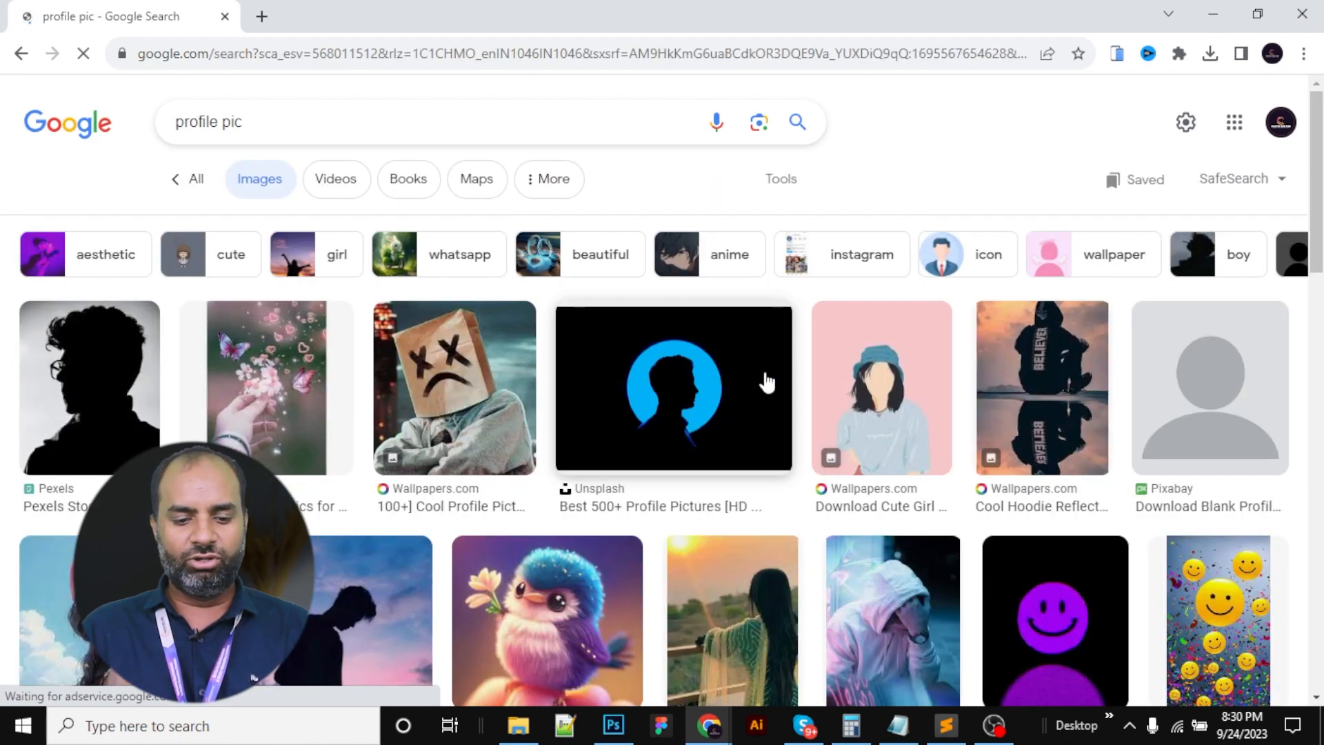
scroll(768, 375, down, 5)
scroll(772, 383, down, 4)
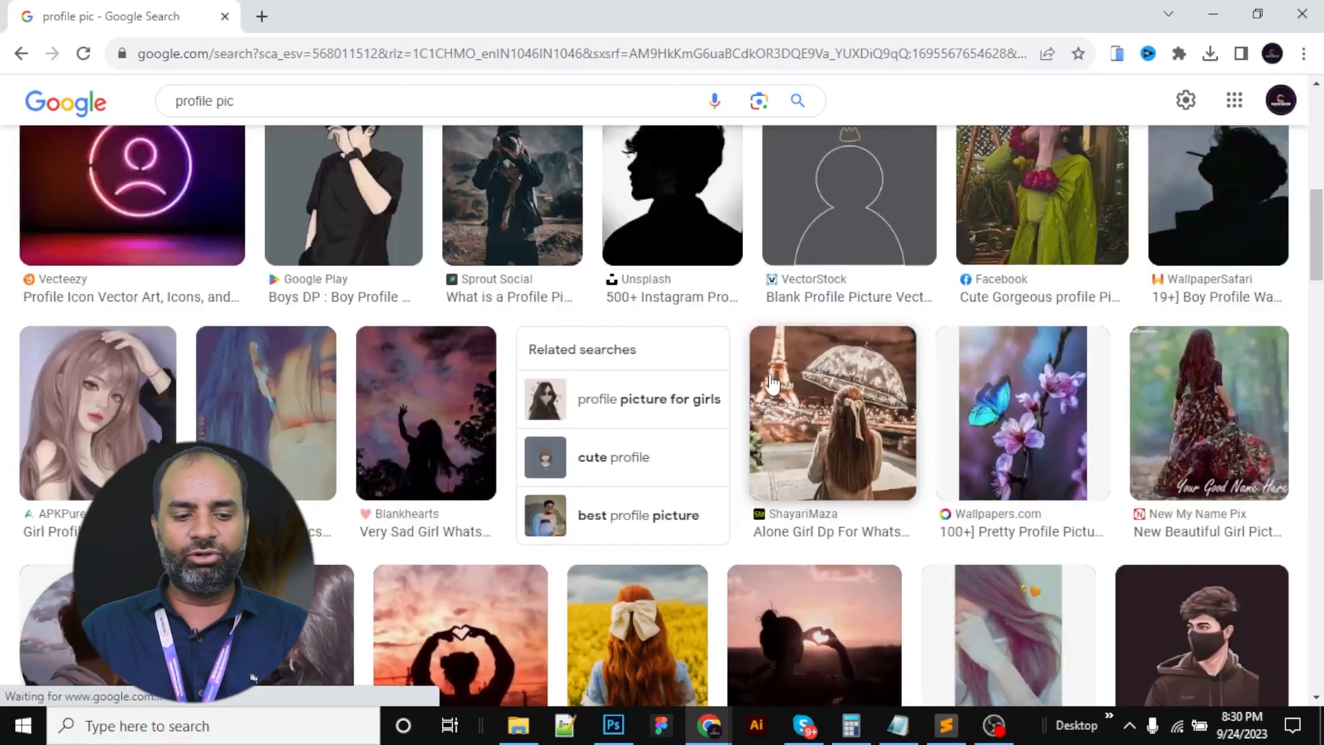
scroll(771, 383, up, 1)
scroll(721, 364, down, 4)
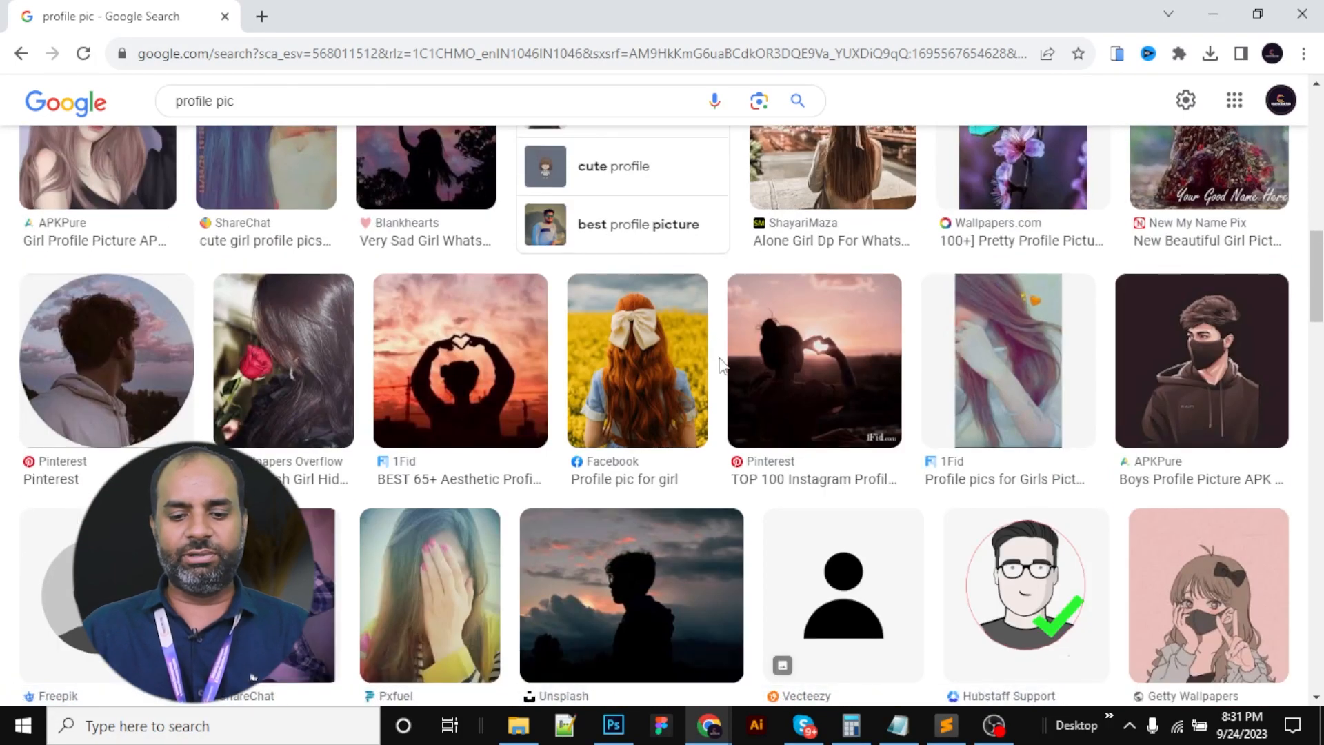
scroll(1150, 372, down, 4)
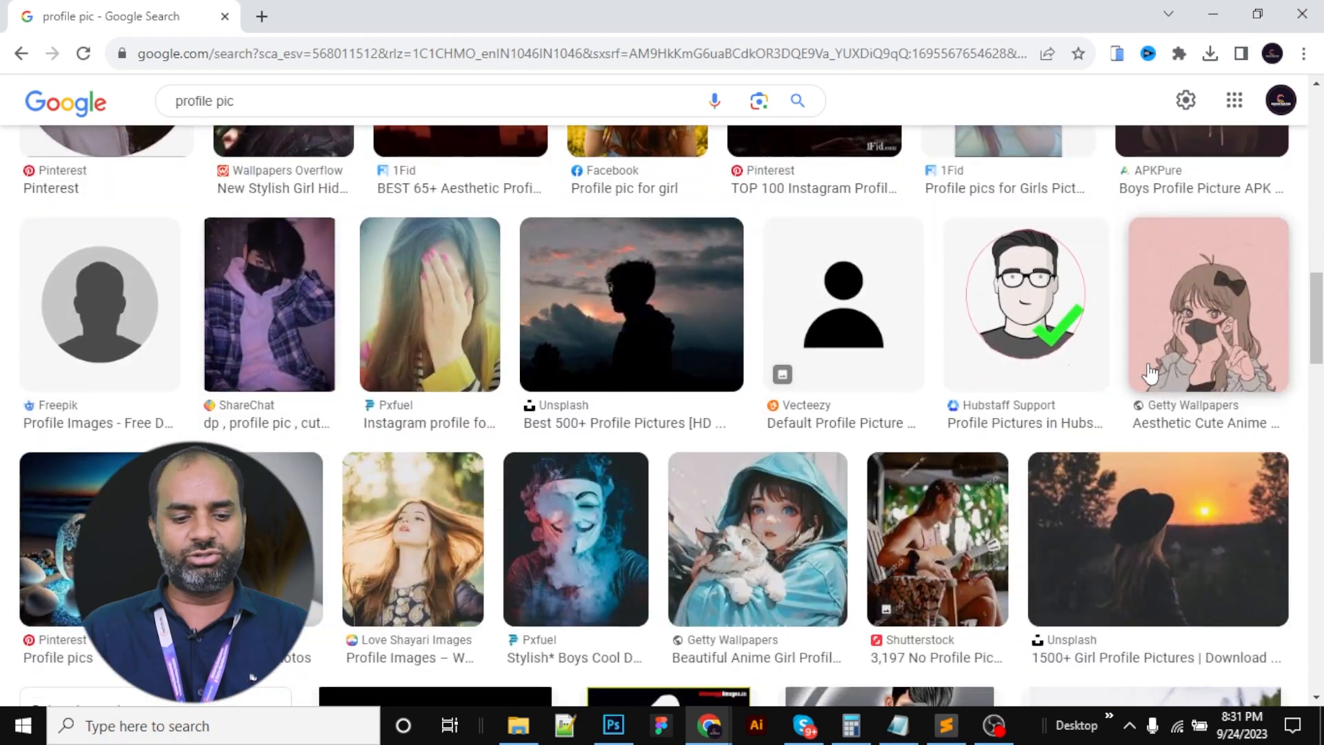
Copy the photo of the smiling man in a blue shirt and return to Photoshop
click(314, 545)
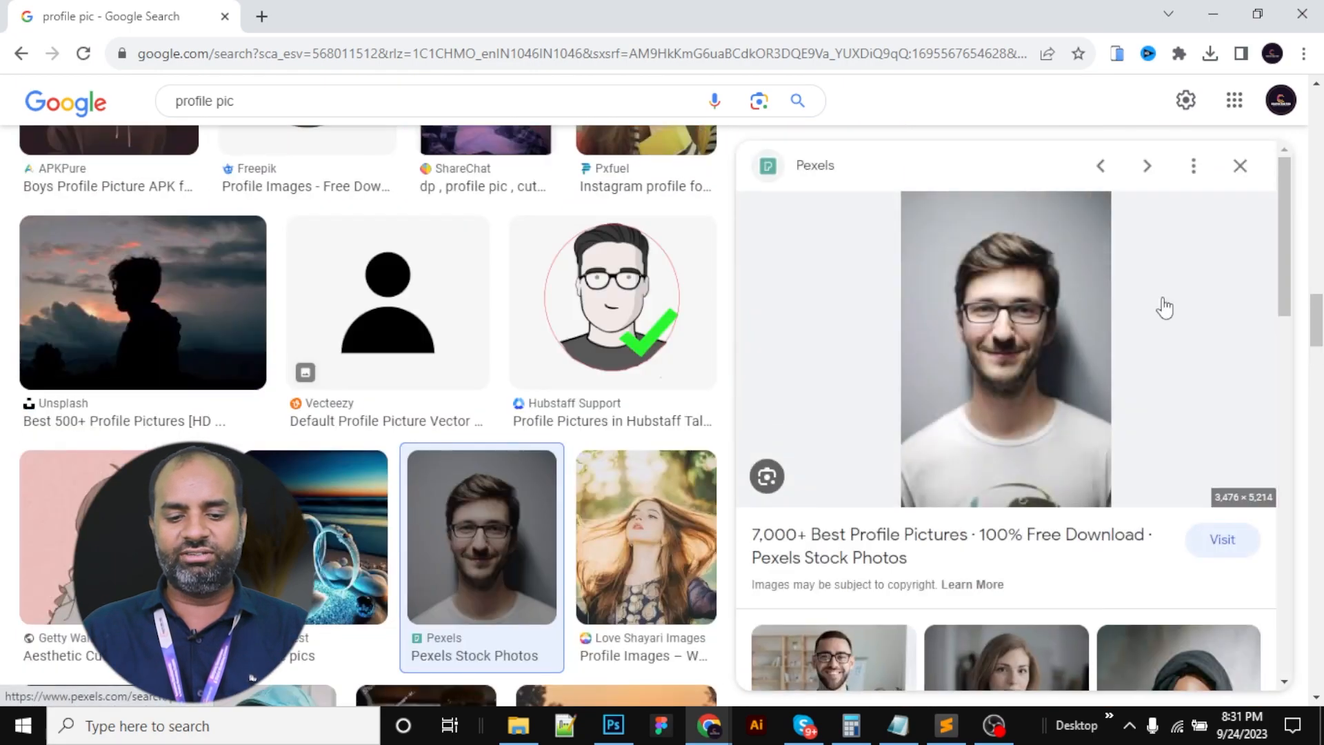
scroll(1027, 372, down, 3)
click(827, 490)
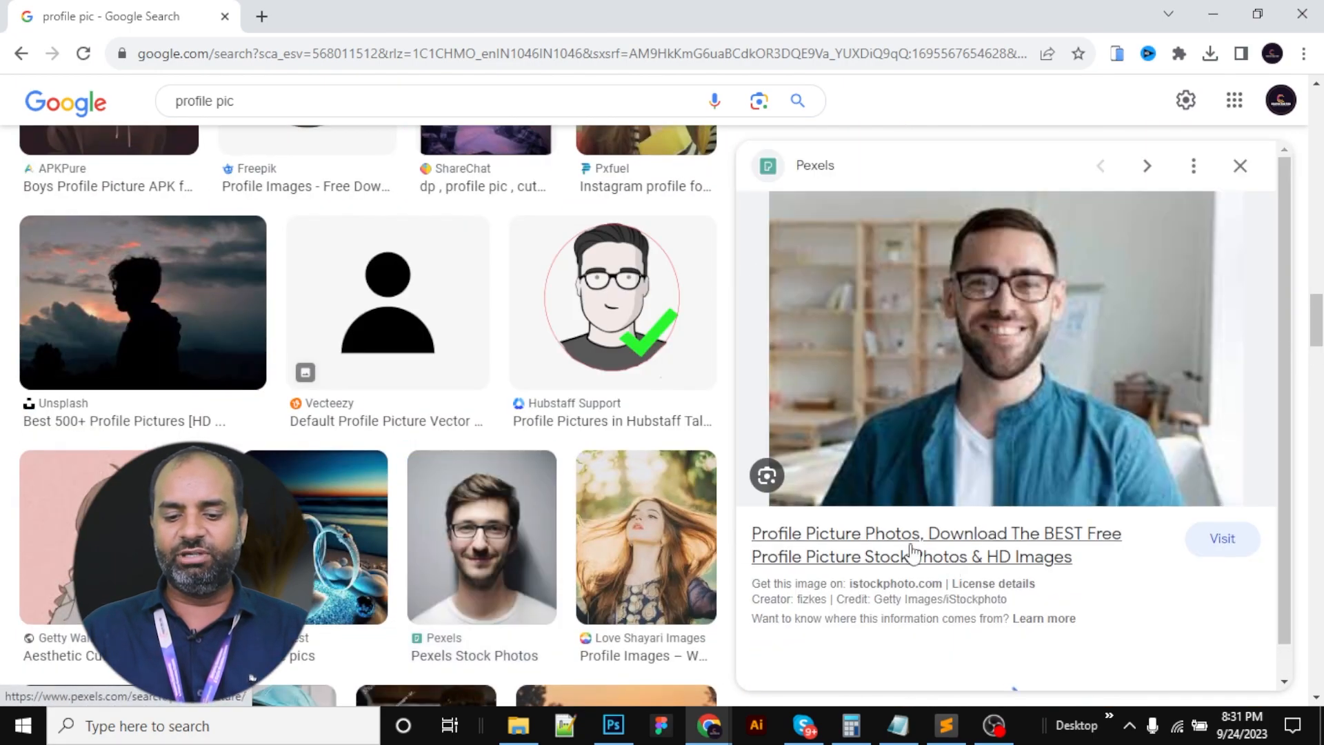
right_click(1004, 319)
click(1049, 527)
click(613, 726)
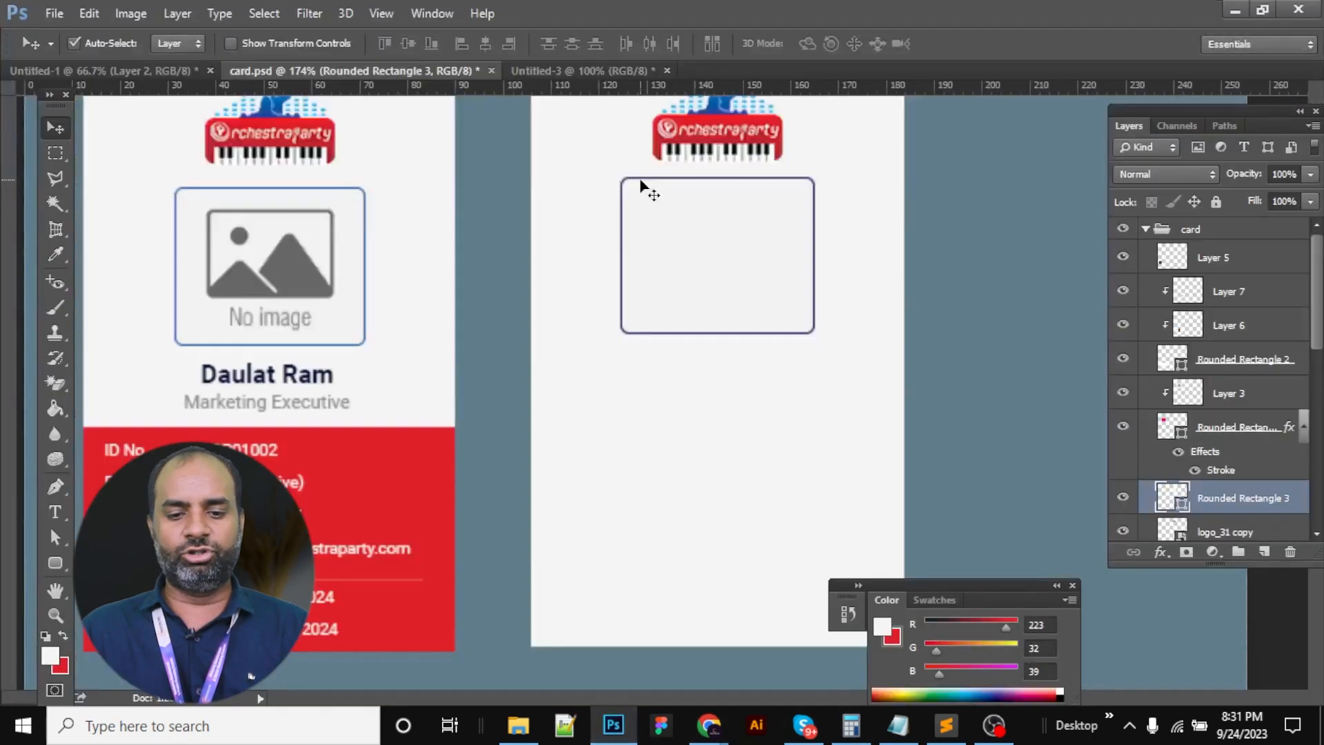
Paste the man's photo and clip it inside the rounded frame
key(ctrl+v)
drag(710, 331, 858, 291)
key(ctrl+alt+g)
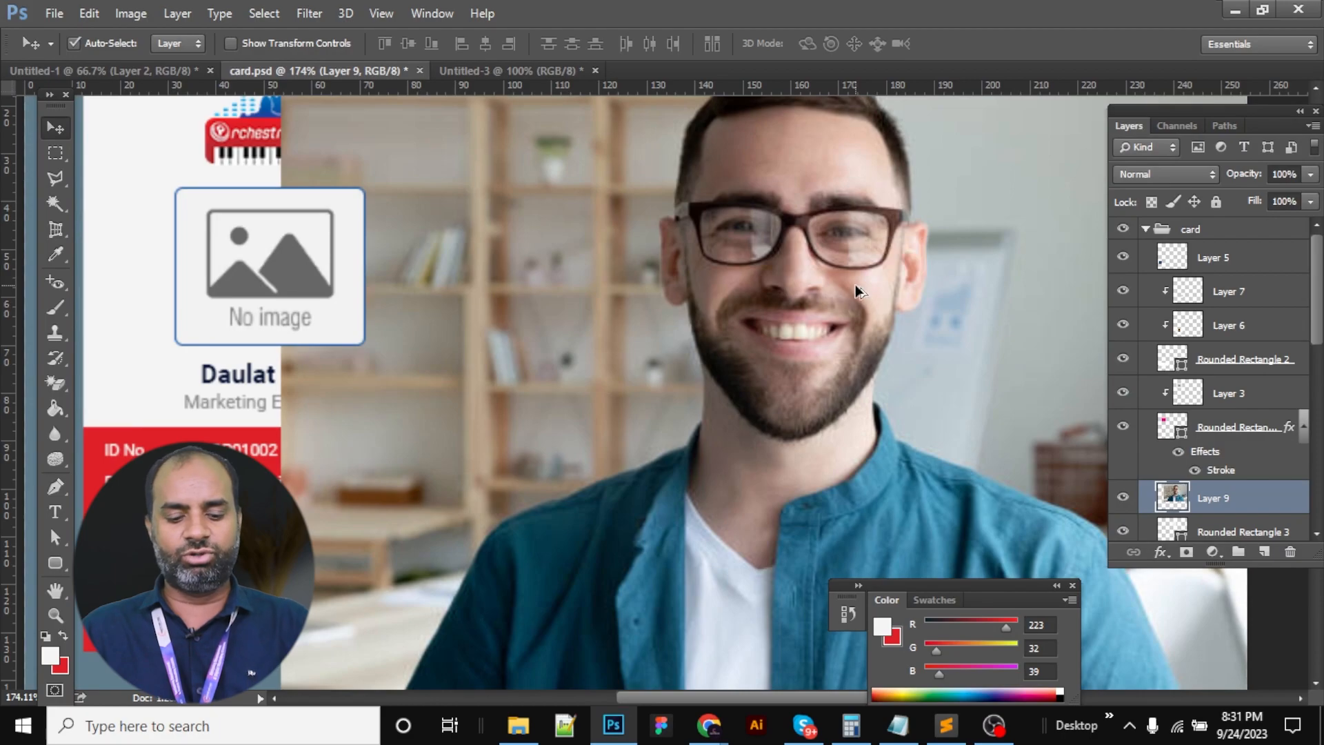
drag(775, 301, 741, 209)
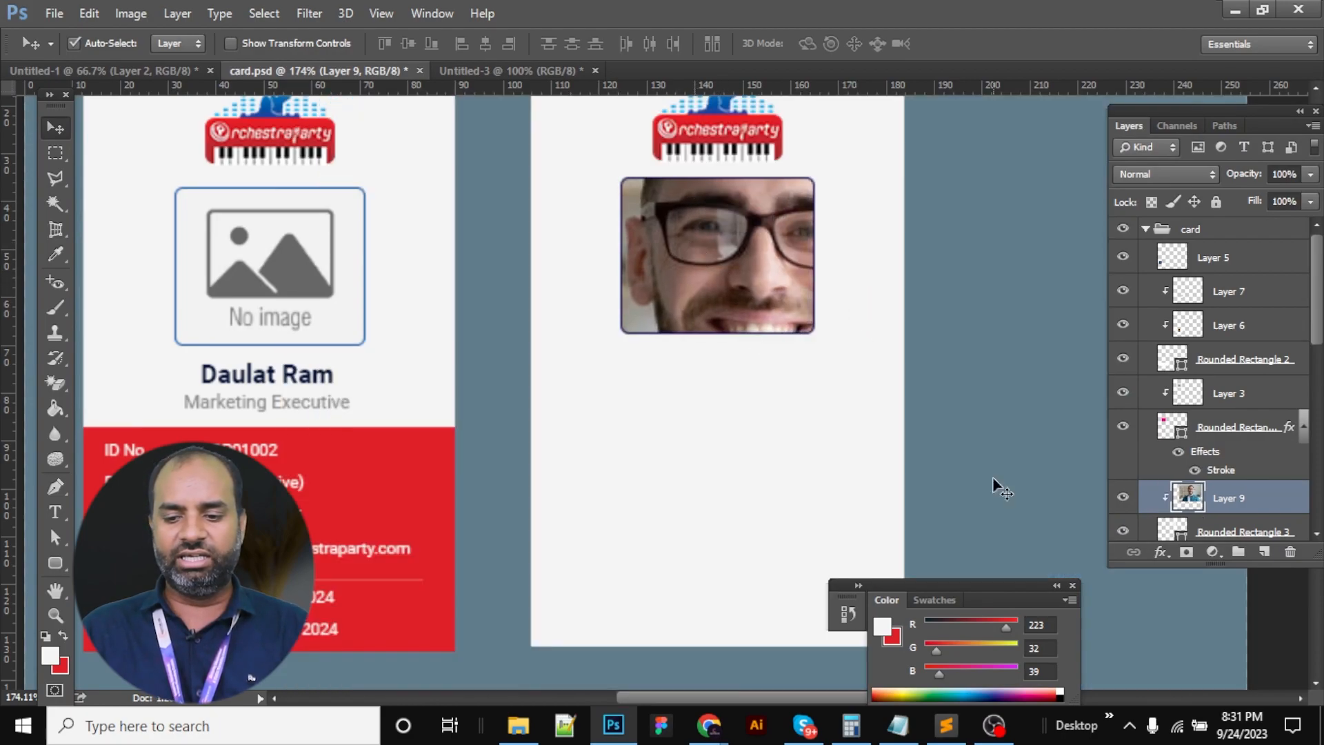
Convert the photo to a smart object and scale it to about 27%, centred in the frame
right_click(1251, 499)
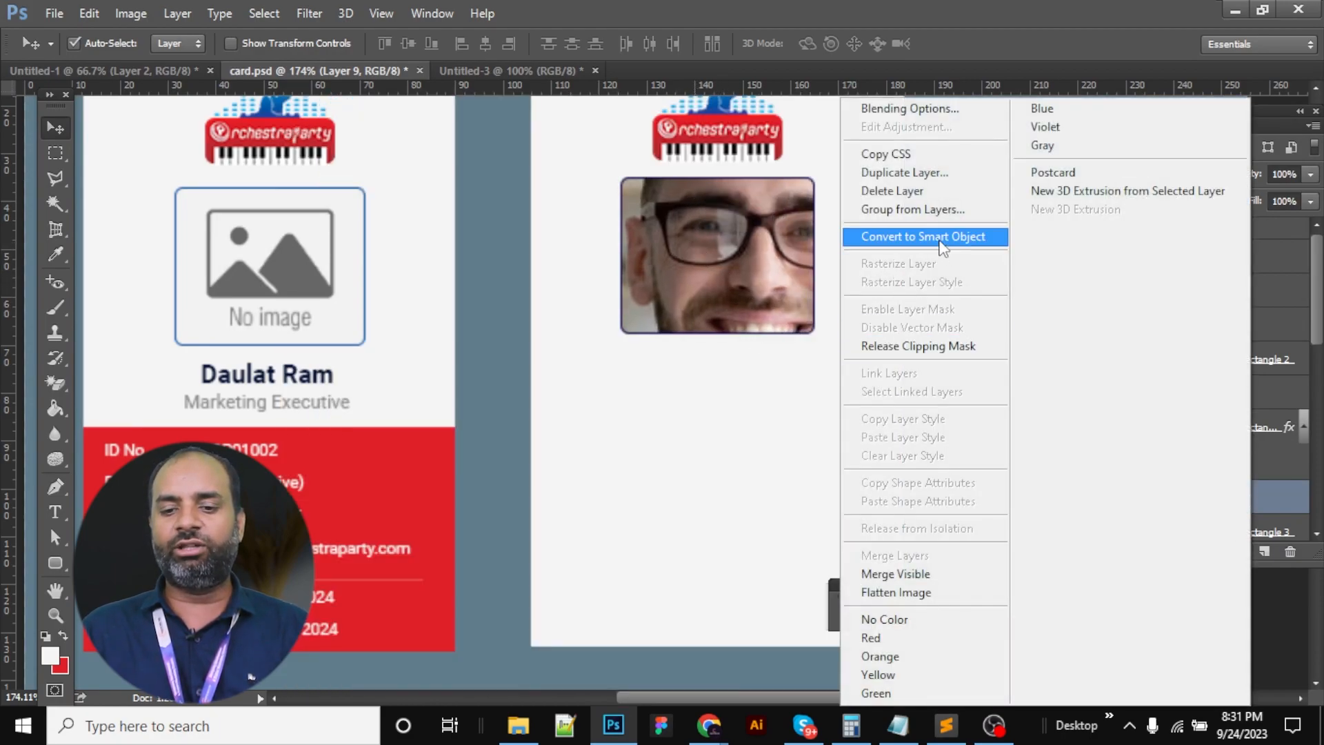
click(923, 236)
key(ctrl+t)
right_click(793, 269)
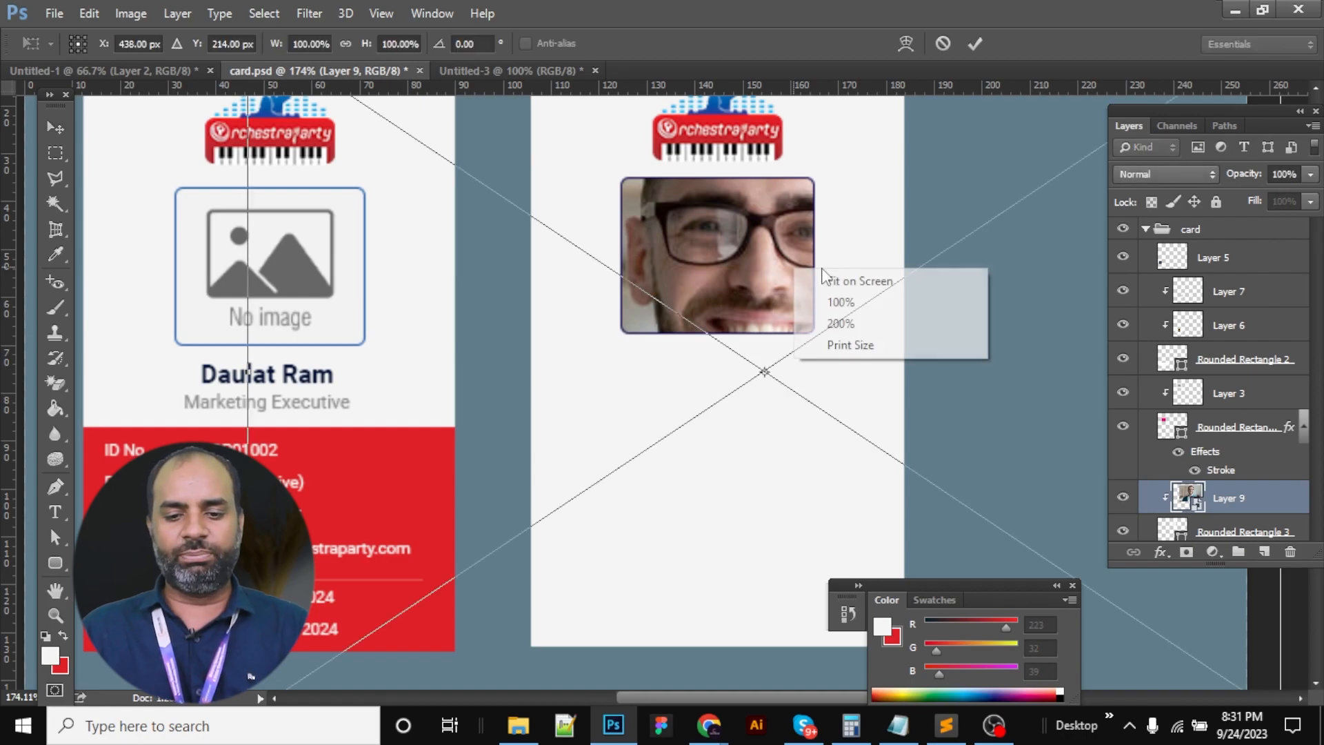
click(841, 277)
drag(928, 187, 793, 278)
drag(687, 295, 771, 423)
drag(849, 350, 802, 270)
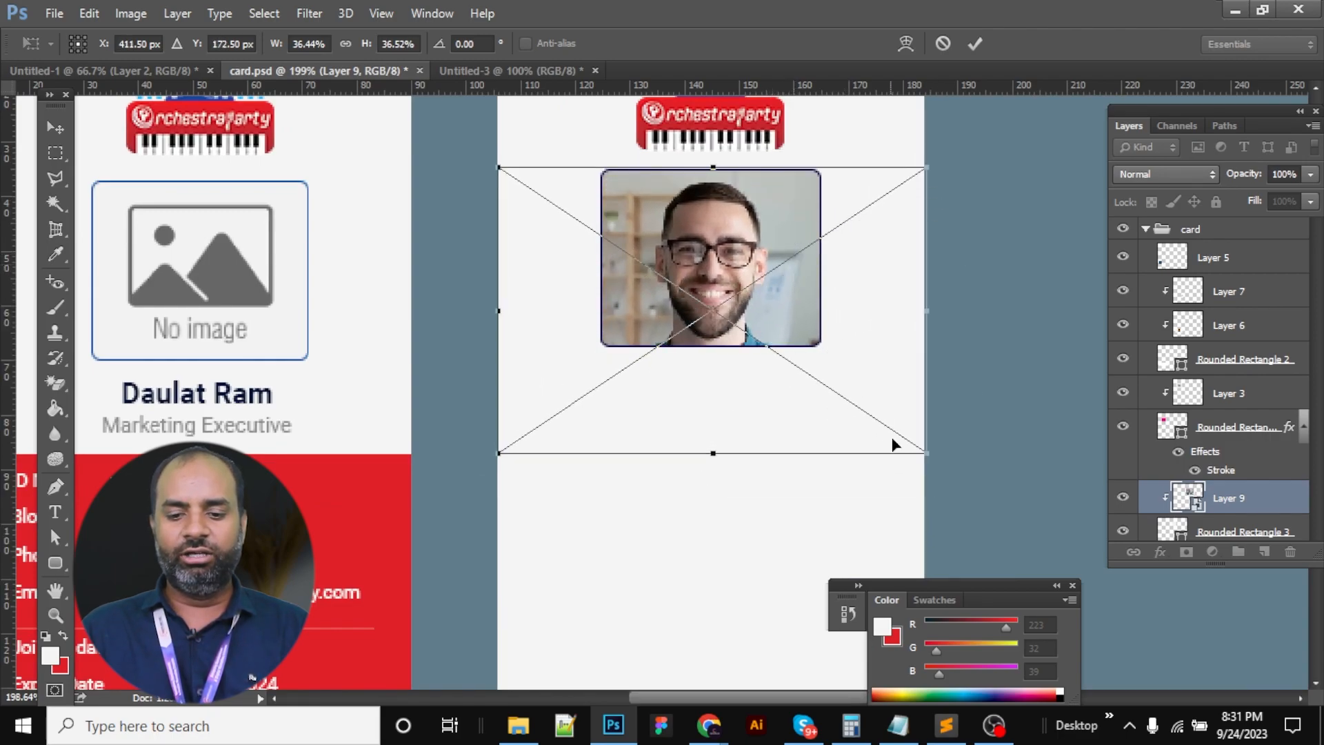
drag(931, 462, 862, 414)
drag(768, 328, 727, 300)
key(Return)
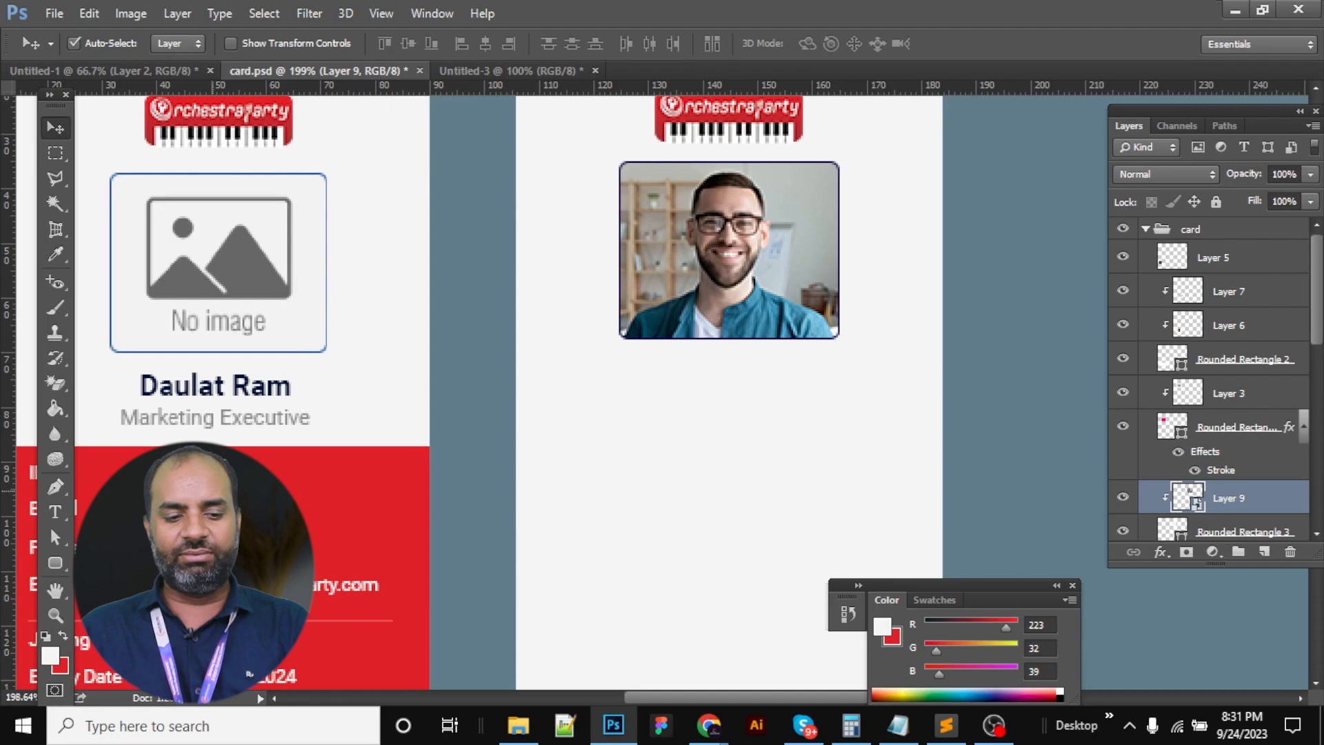
Type the cardholder's name beneath the photo, correcting the surname's capital R
double_click(218, 386)
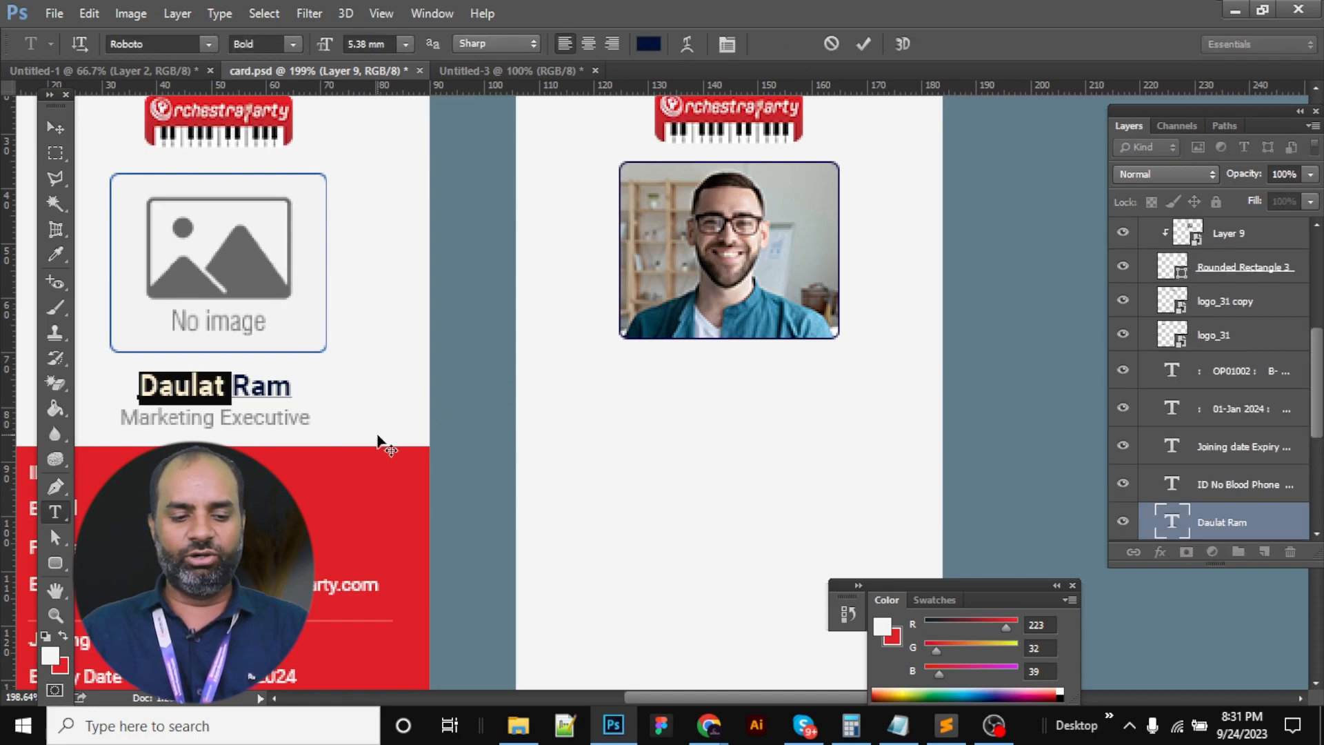
key(ctrl+Return)
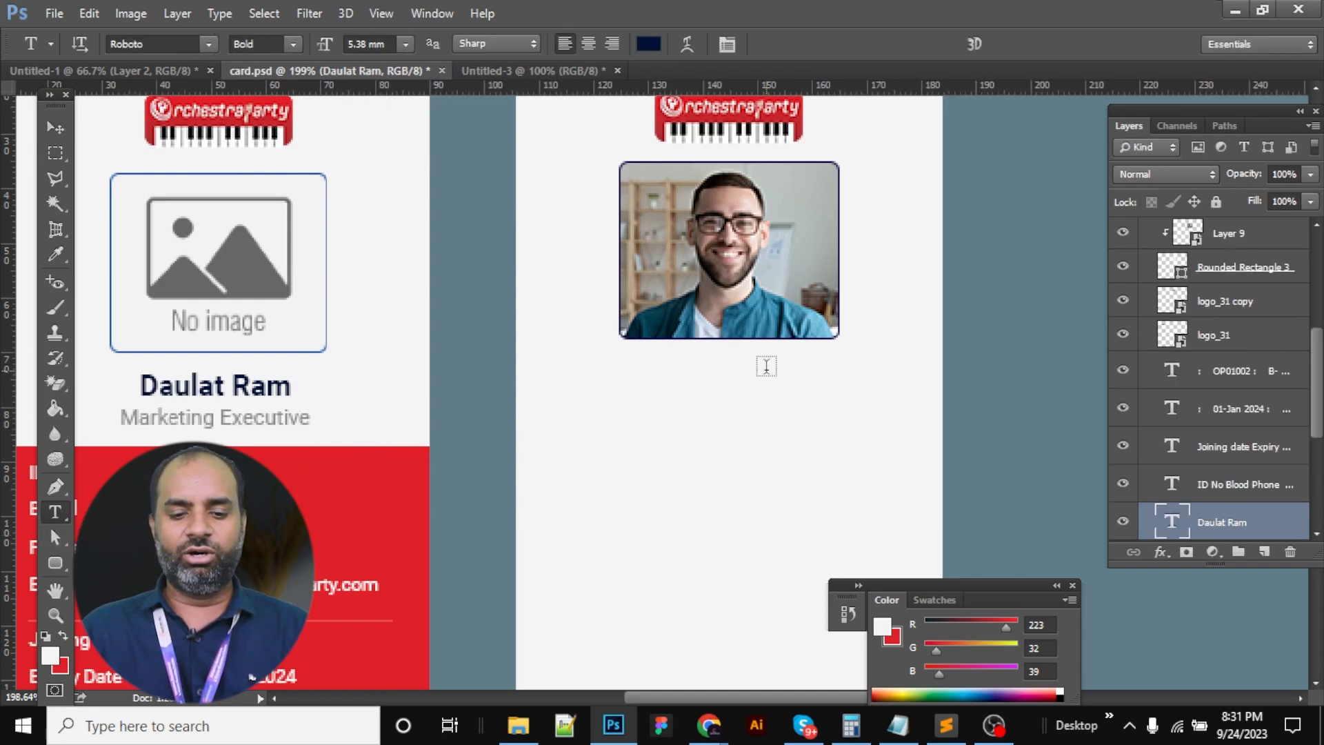
click(652, 382)
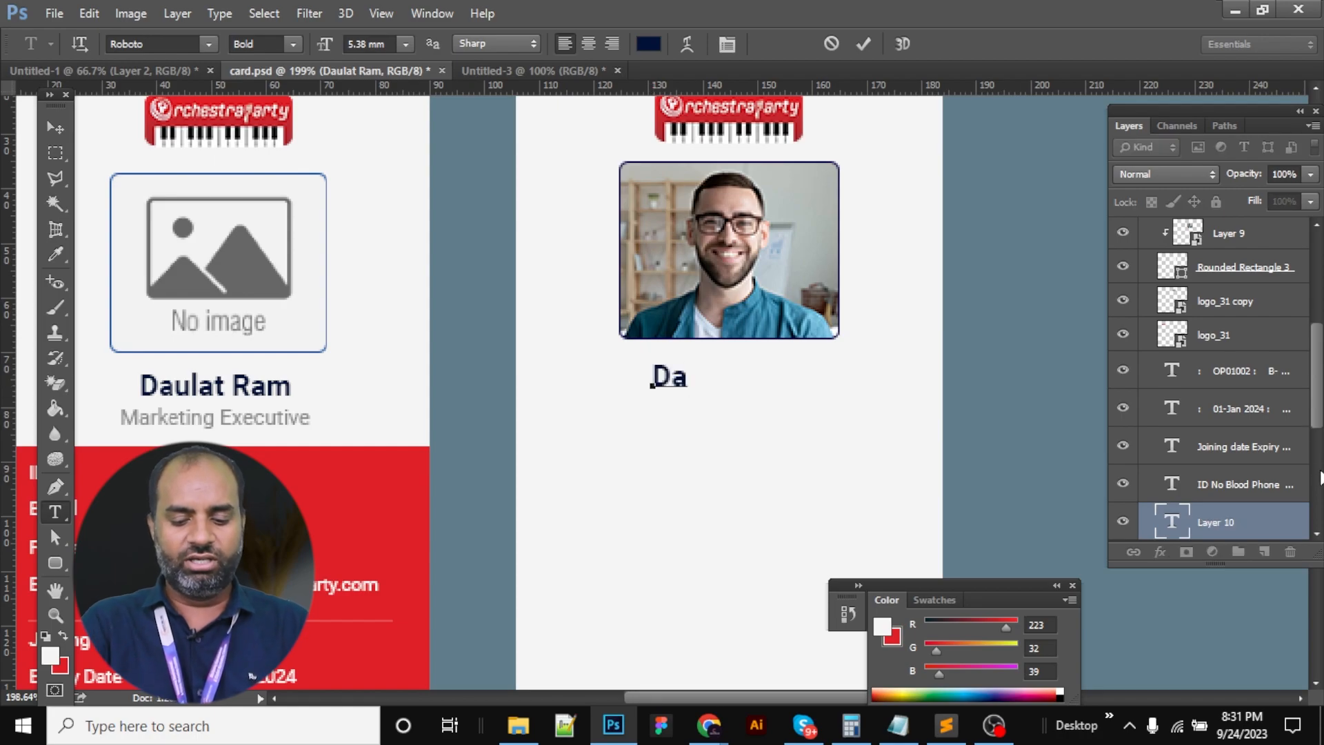
key(ctrl+Return)
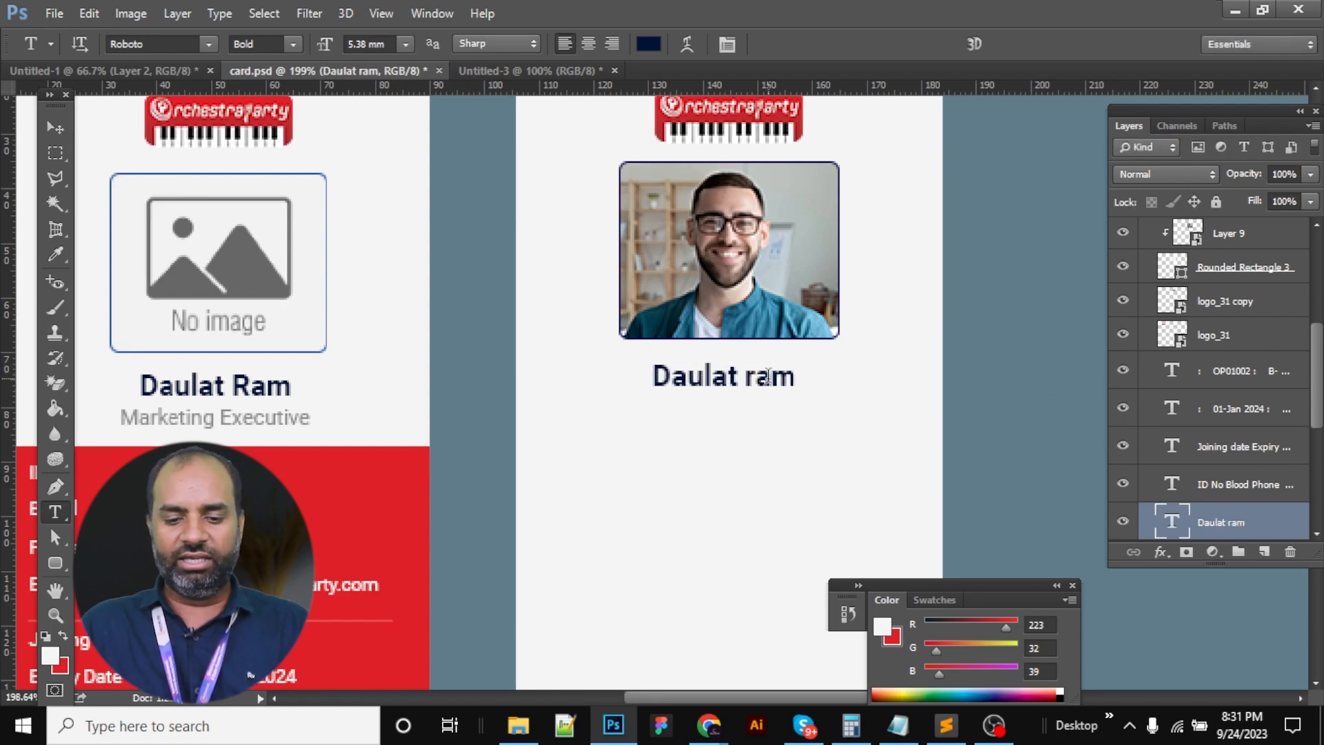
text(R)
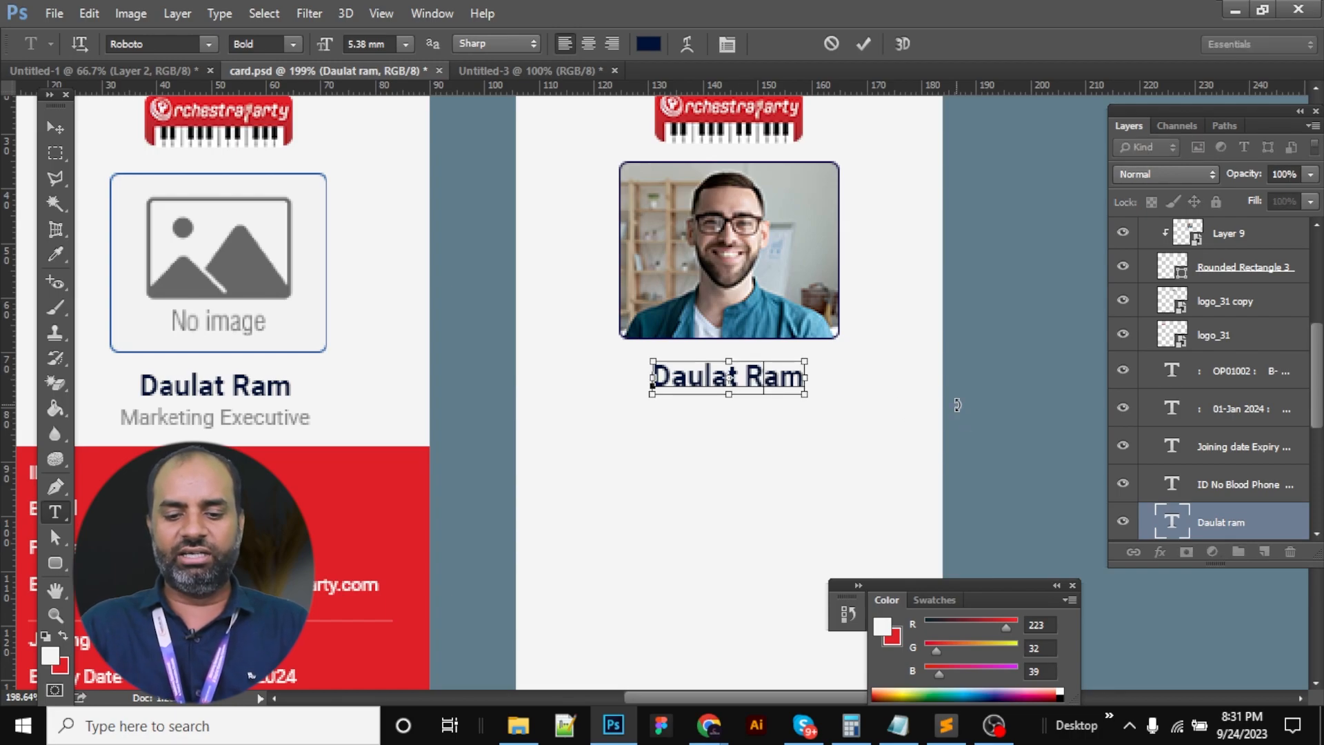
key(ctrl+Return)
key(v)
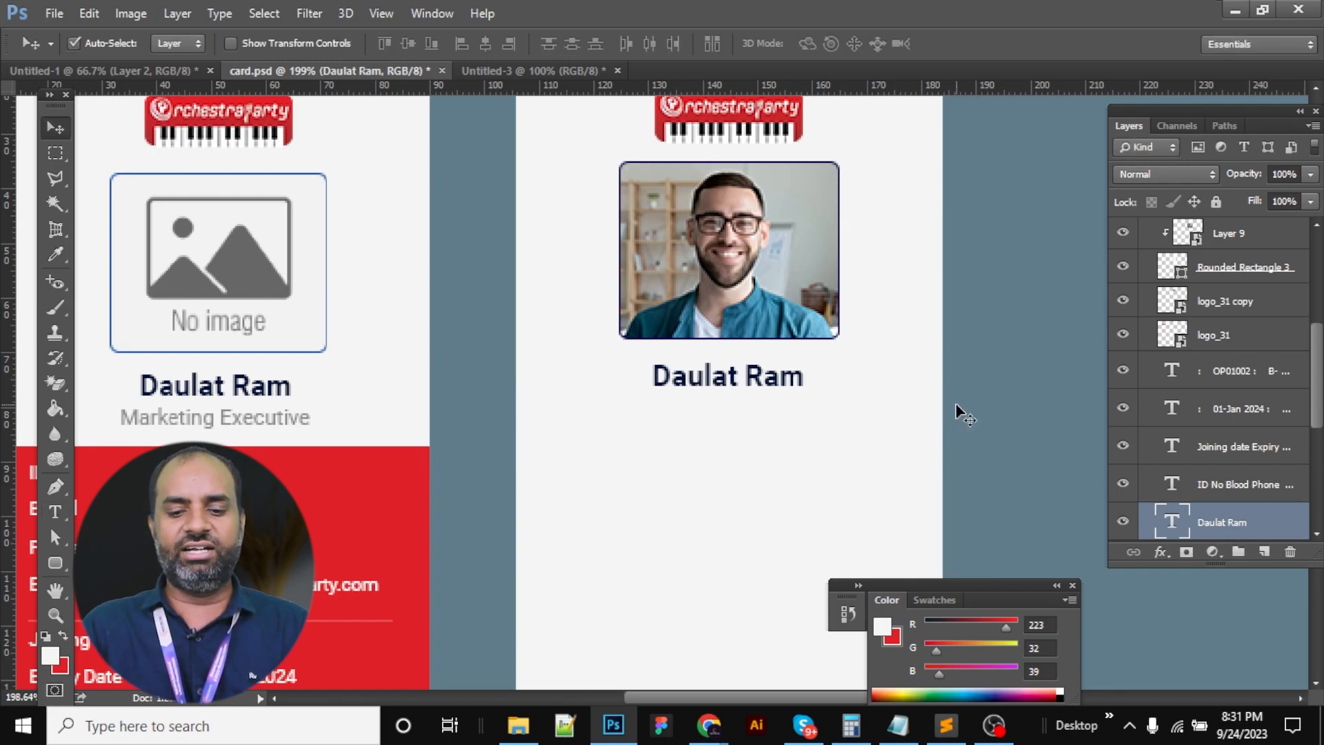
Select the whole Marketing Executive title line for editing
key(t)
click(265, 418)
double_click(266, 418)
key(ctrl+a)
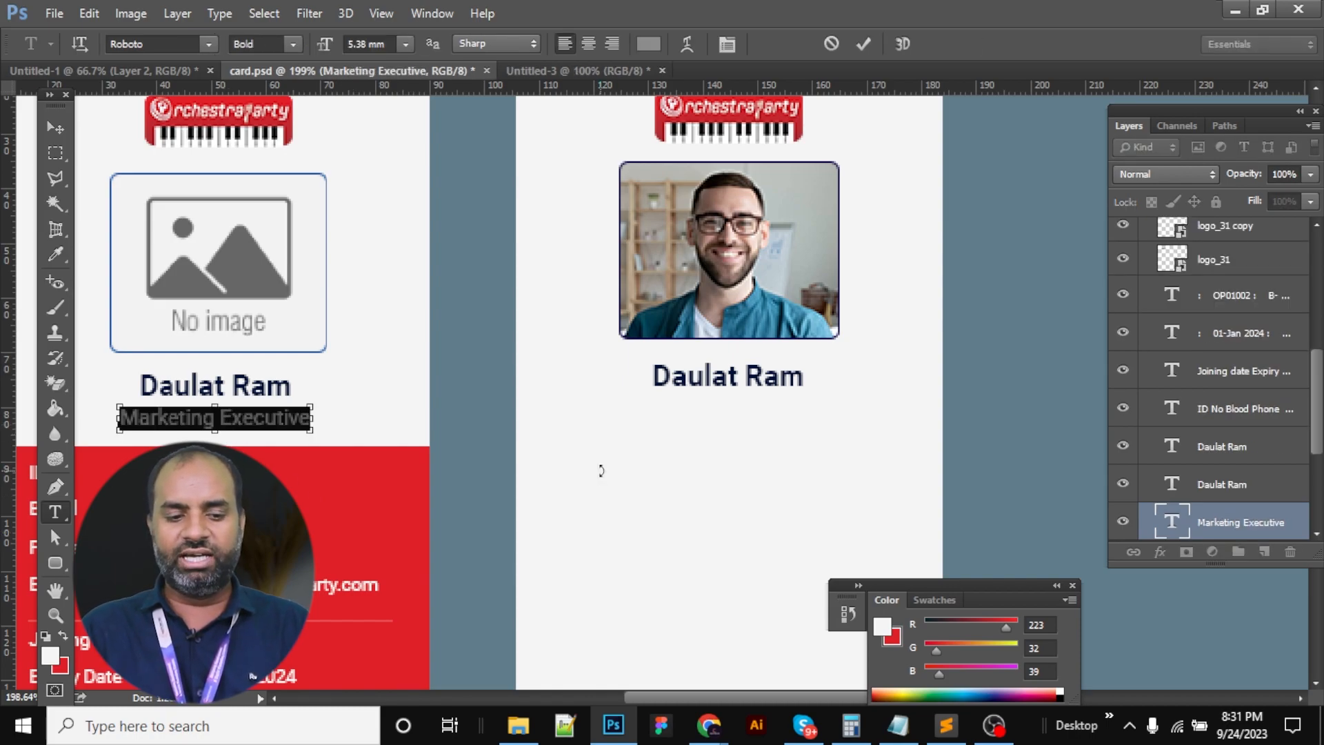
Paste the Marketing Executive title as a new text line below the name
click(600, 470)
key(ctrl+v)
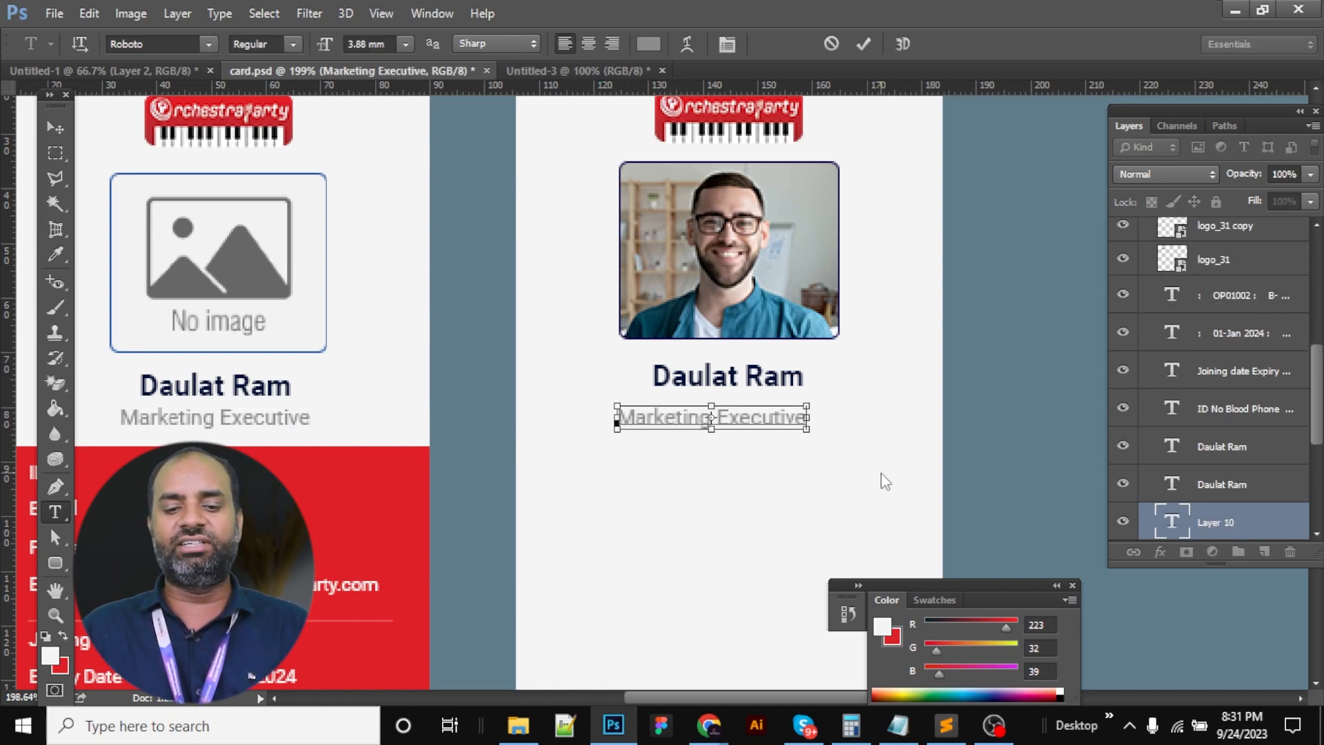
click(881, 473)
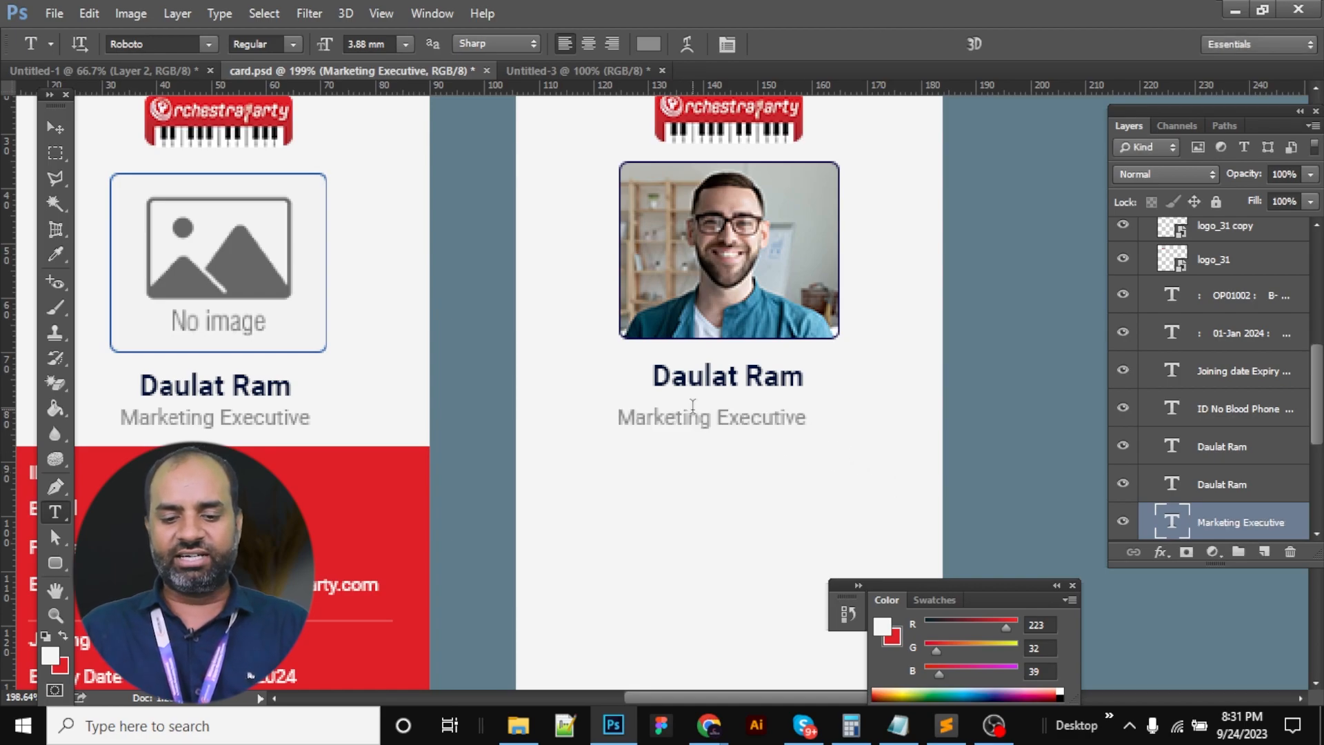
drag(616, 417, 807, 417)
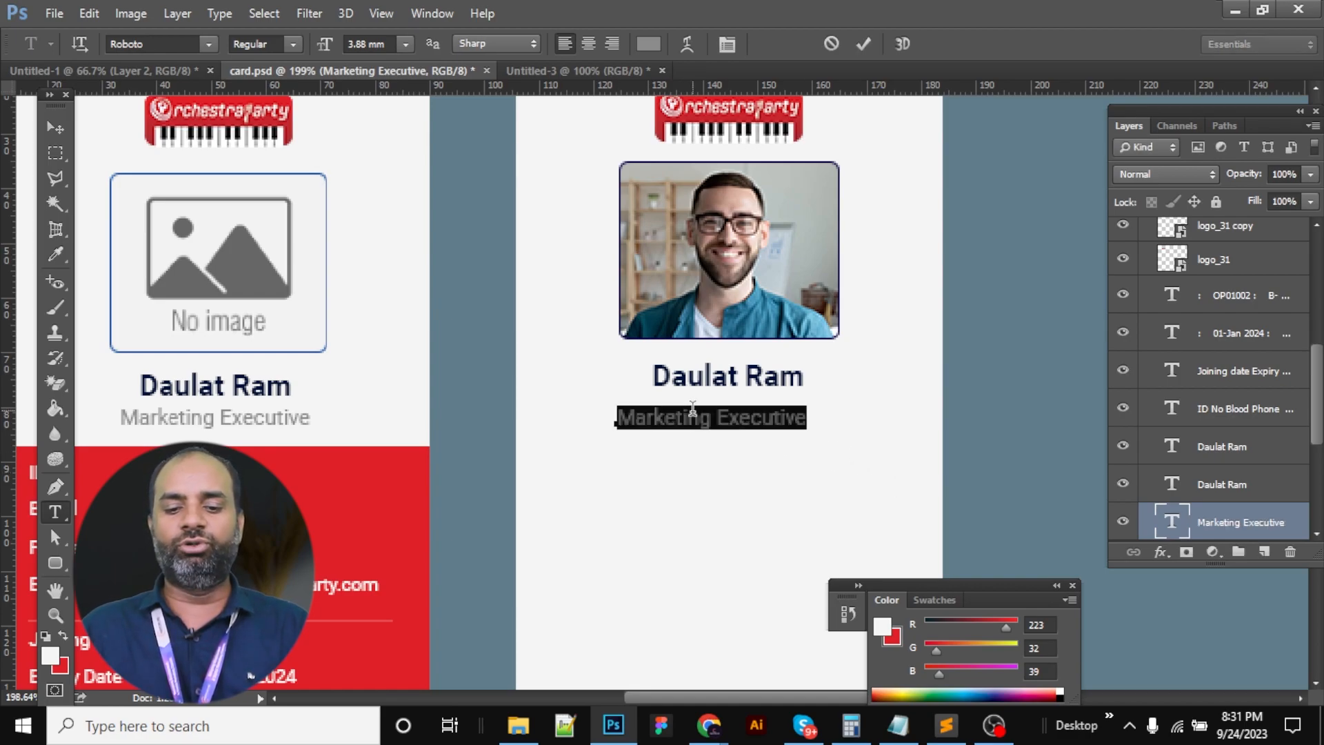
Set the pasted title's font size to 4.88 mm in the Character panel
click(727, 44)
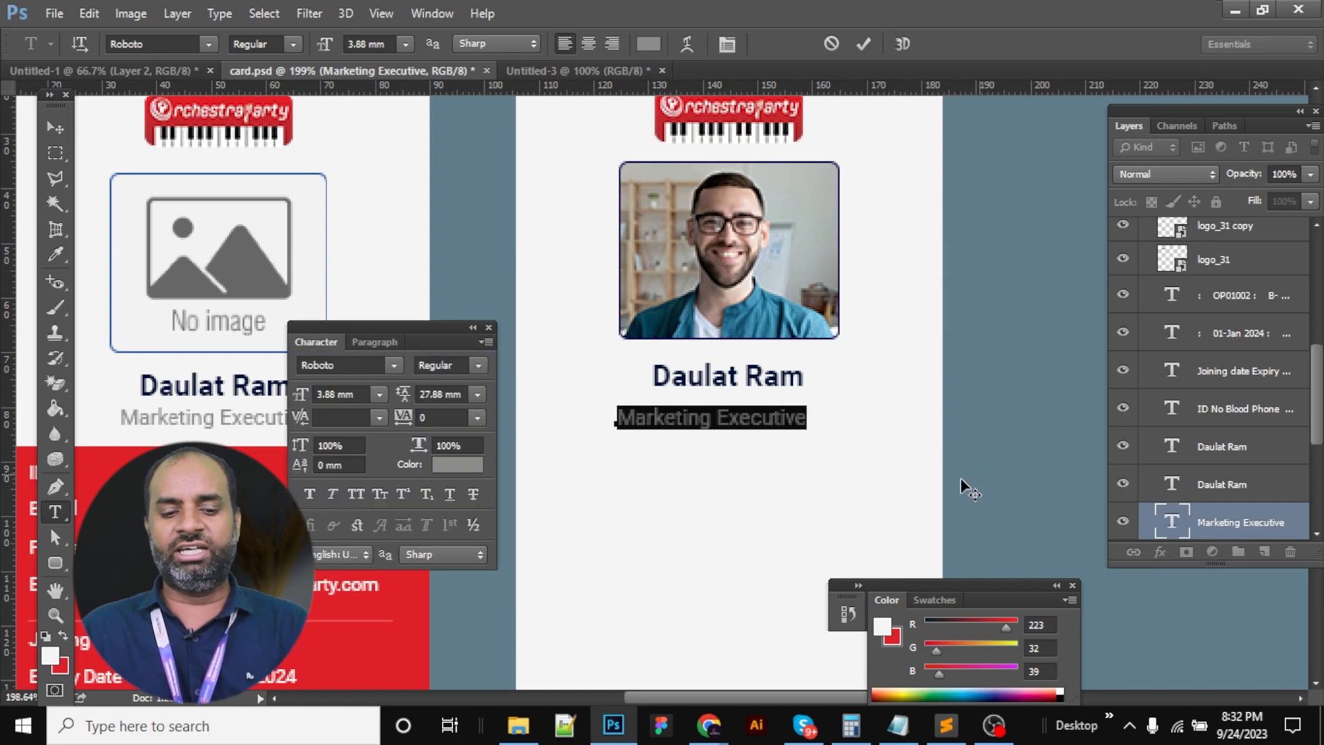
click(344, 392)
key(Up)
key(Up)
key(Down)
key(Down)
key(Up)
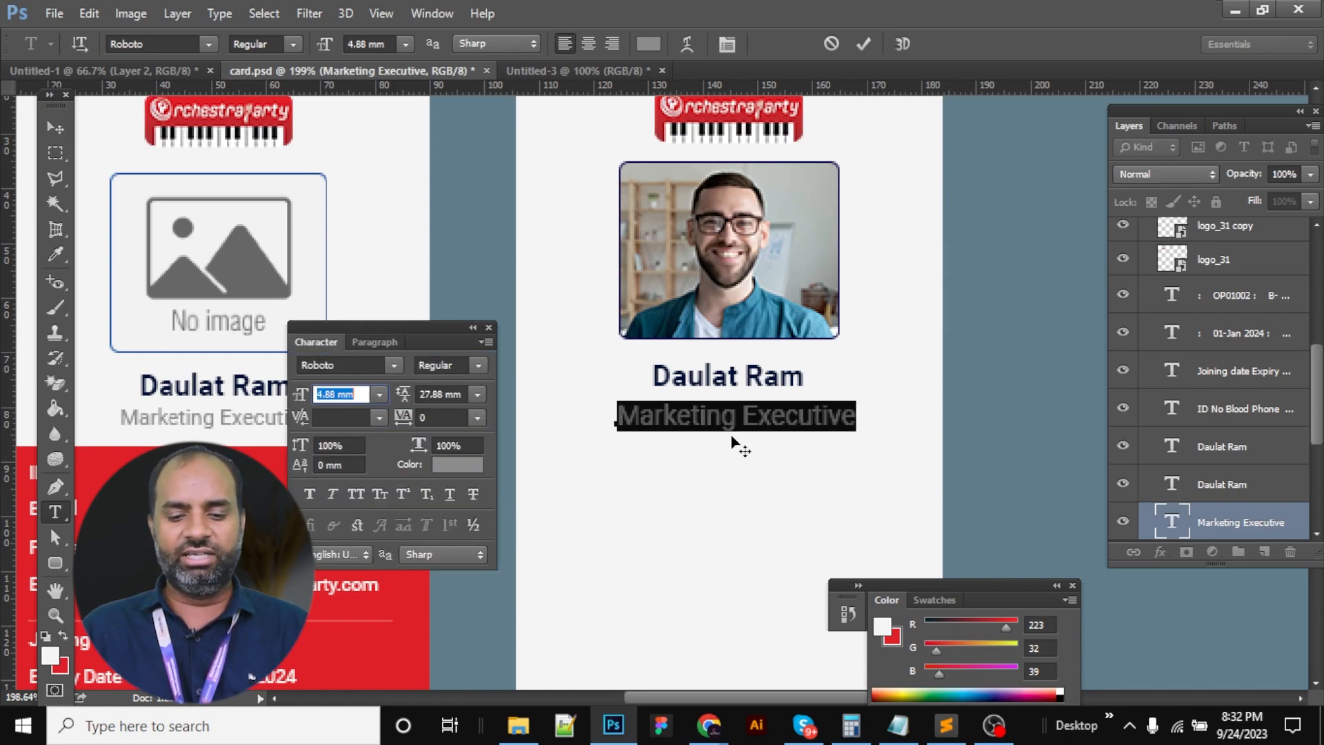
click(745, 414)
Centre the Marketing Executive title horizontally on the card using a marquee band
key(Tab)
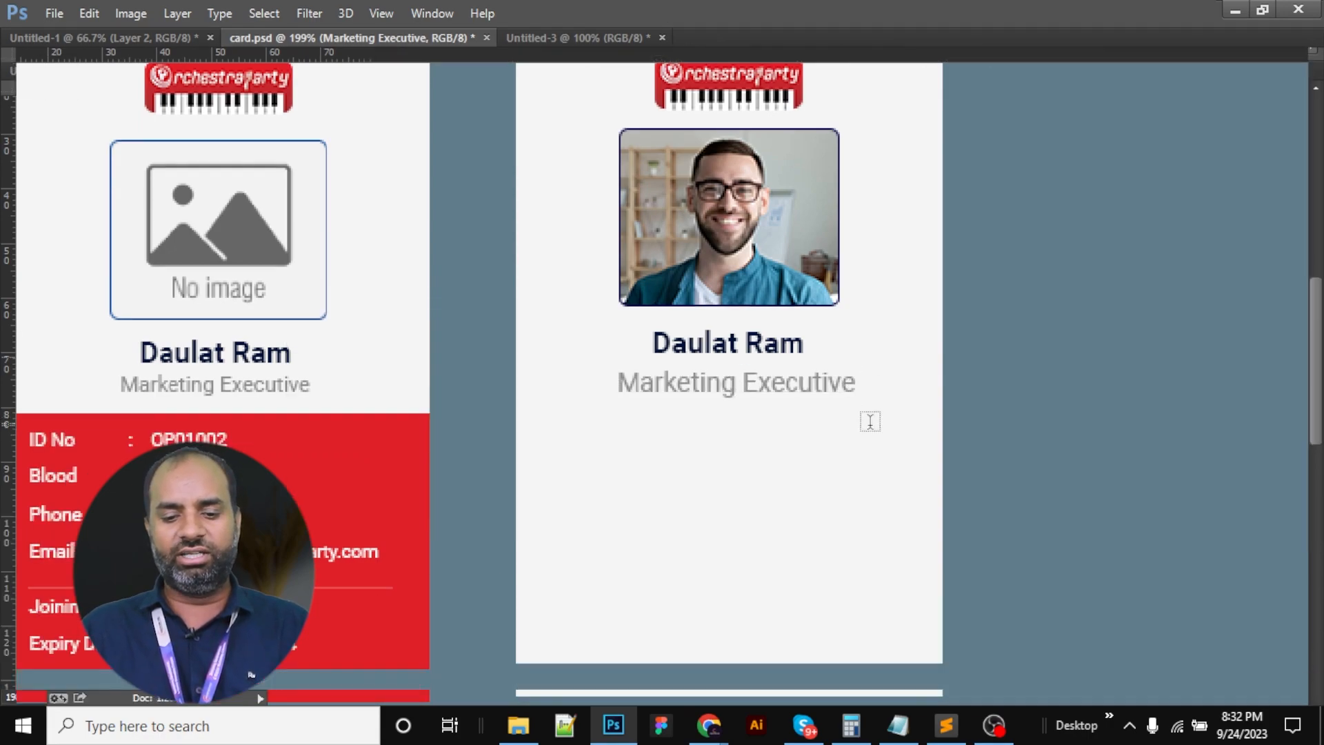
drag(516, 185, 943, 243)
key(v)
key(Tab)
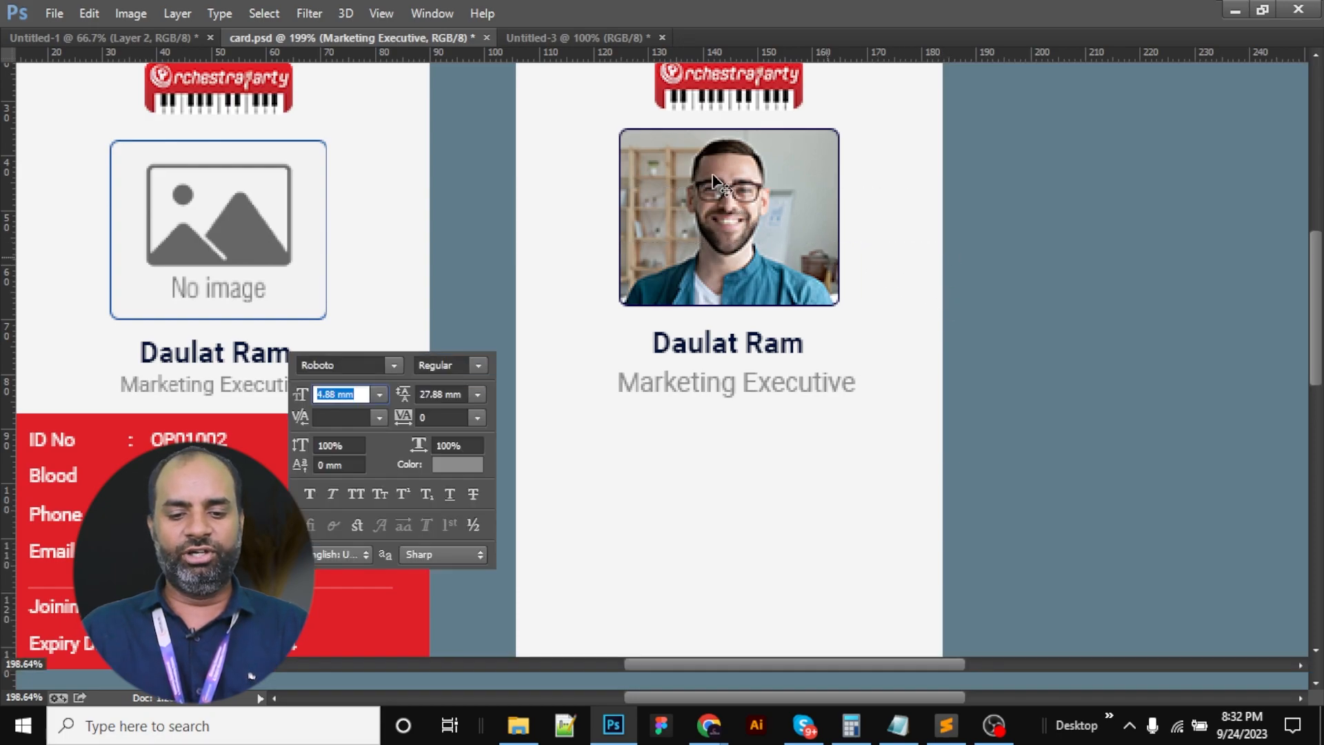
click(713, 377)
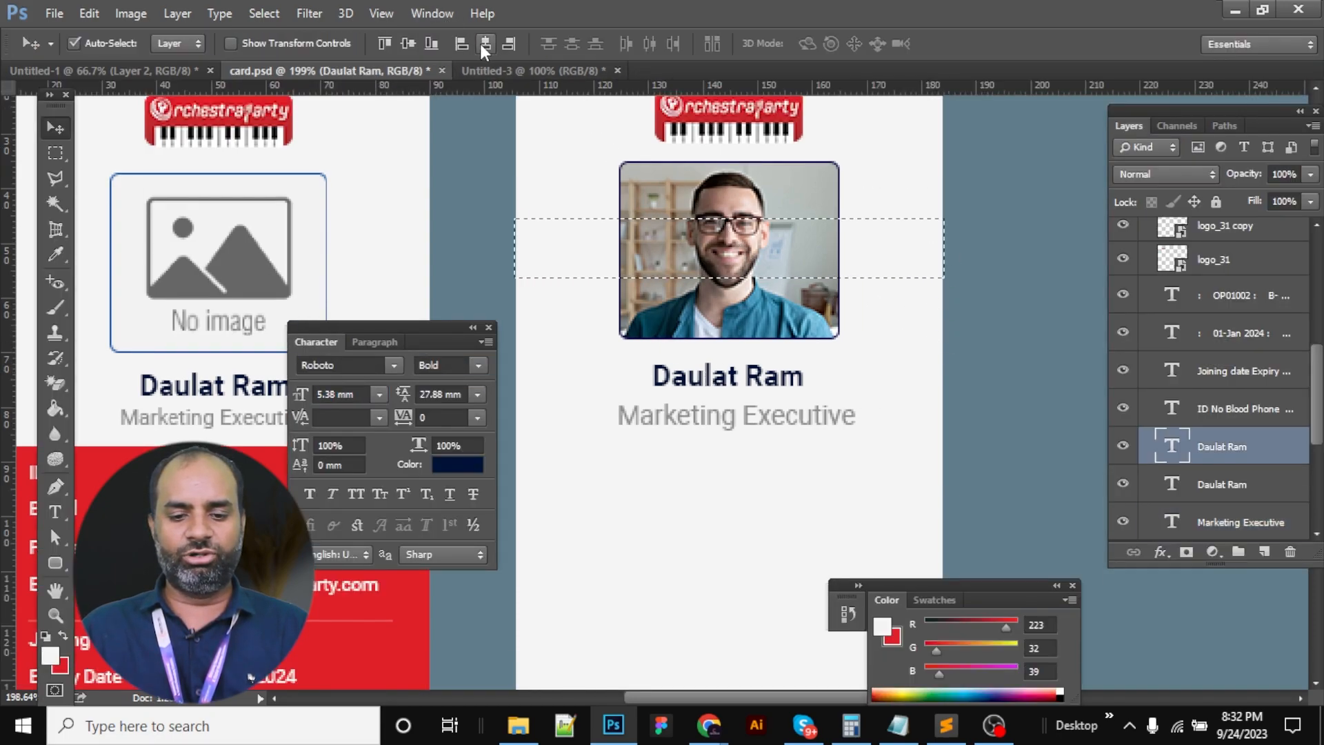
click(697, 422)
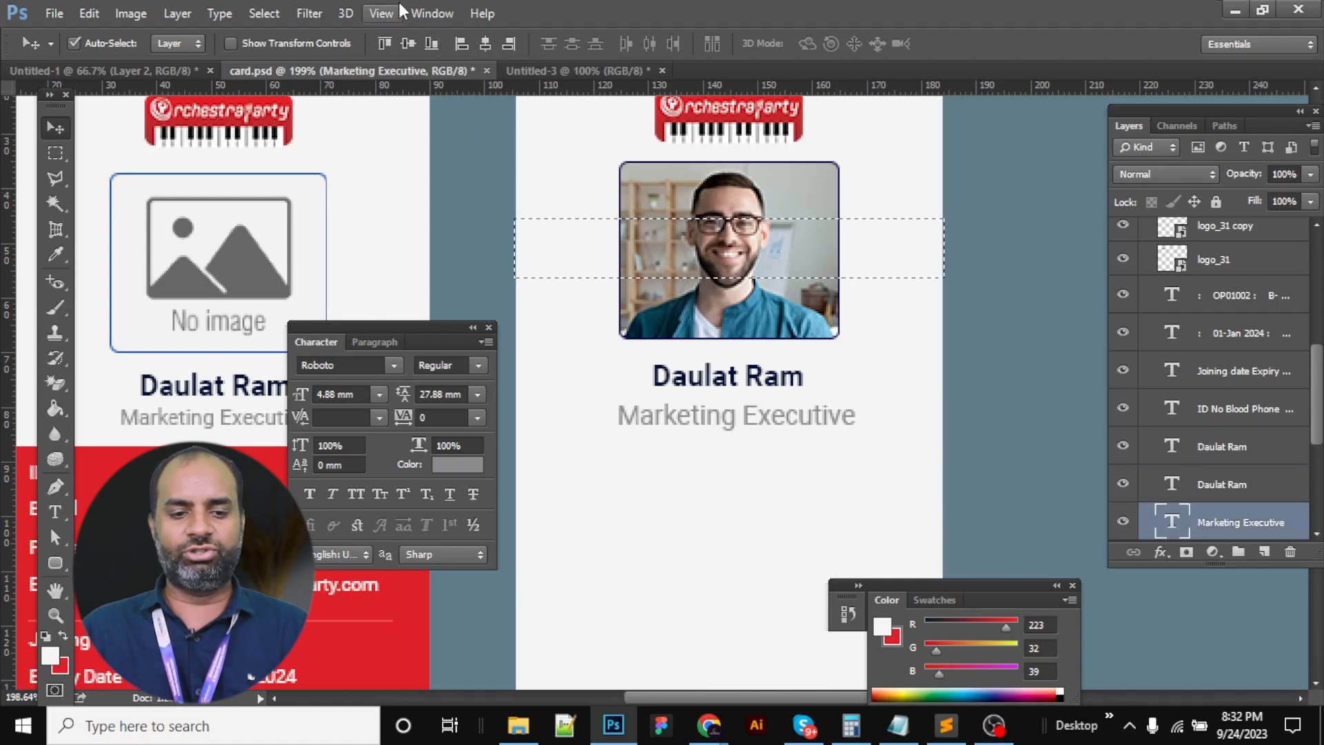
click(487, 46)
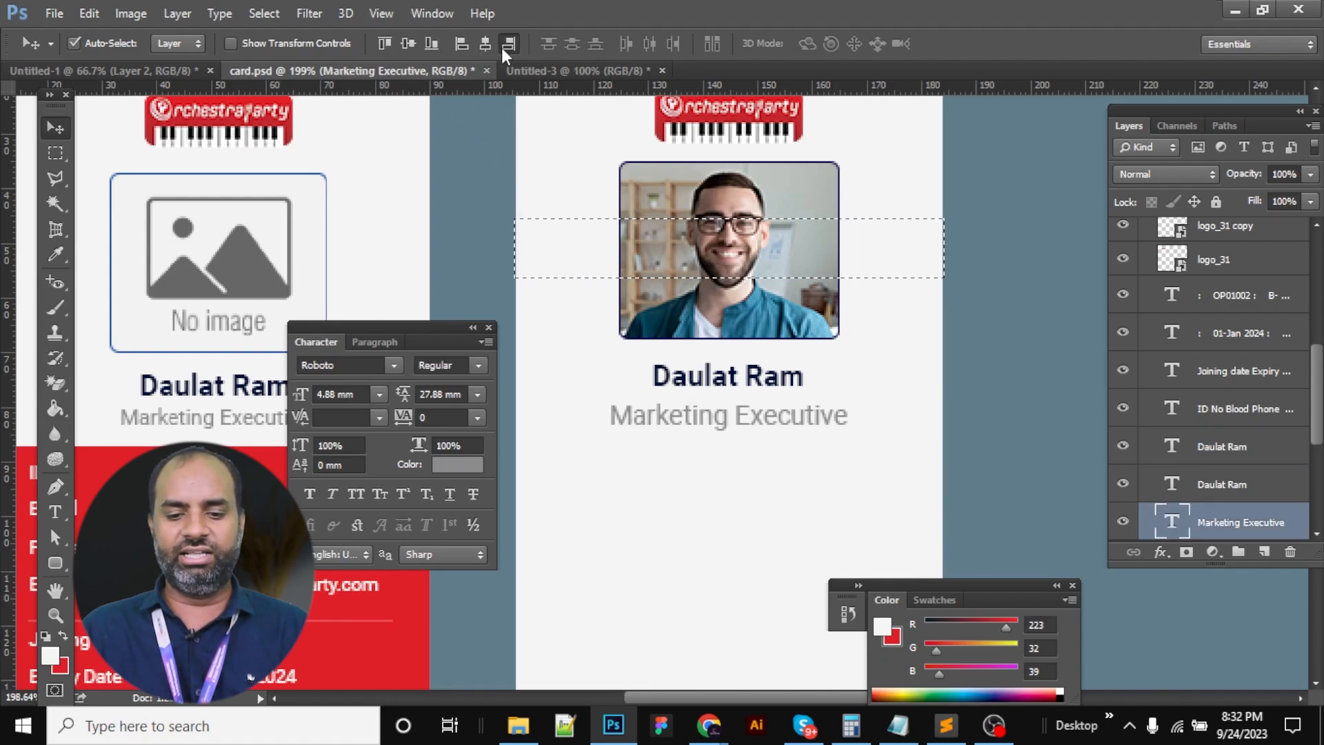
click(508, 45)
click(484, 46)
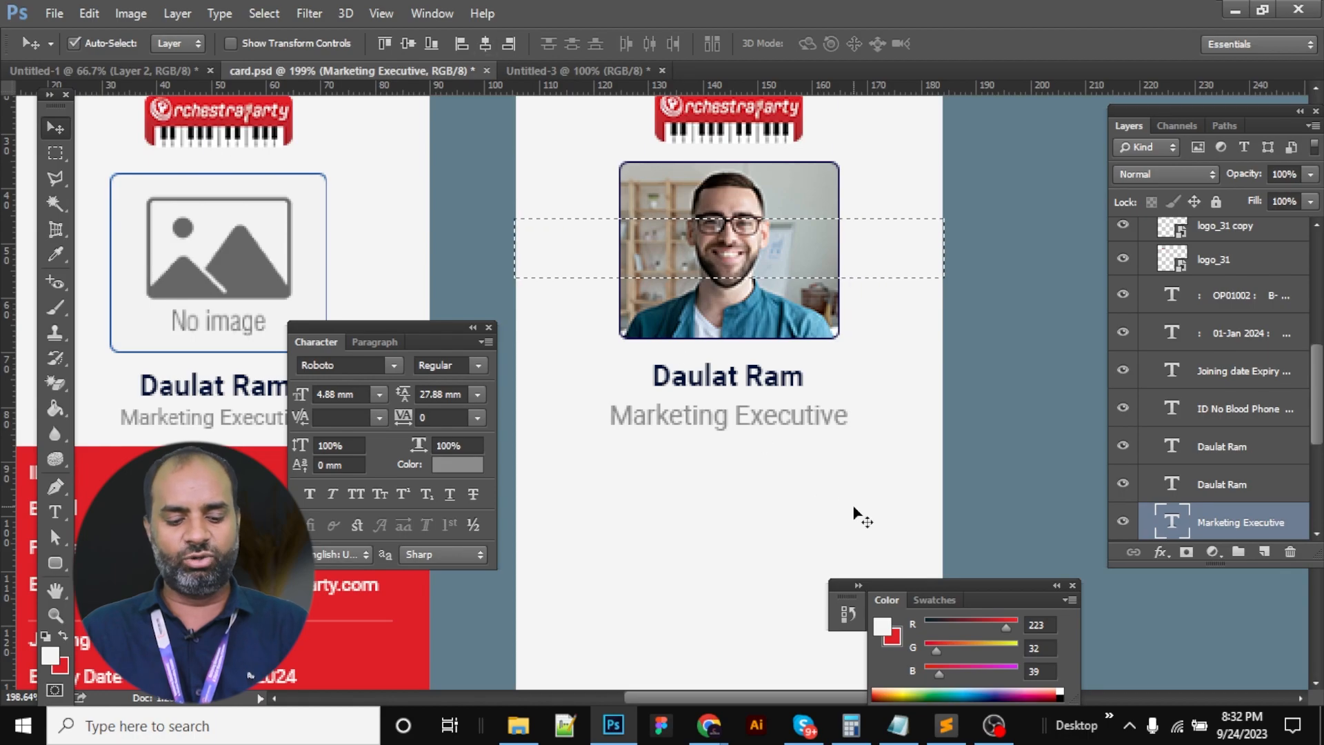
key(Tab)
drag(671, 499, 807, 394)
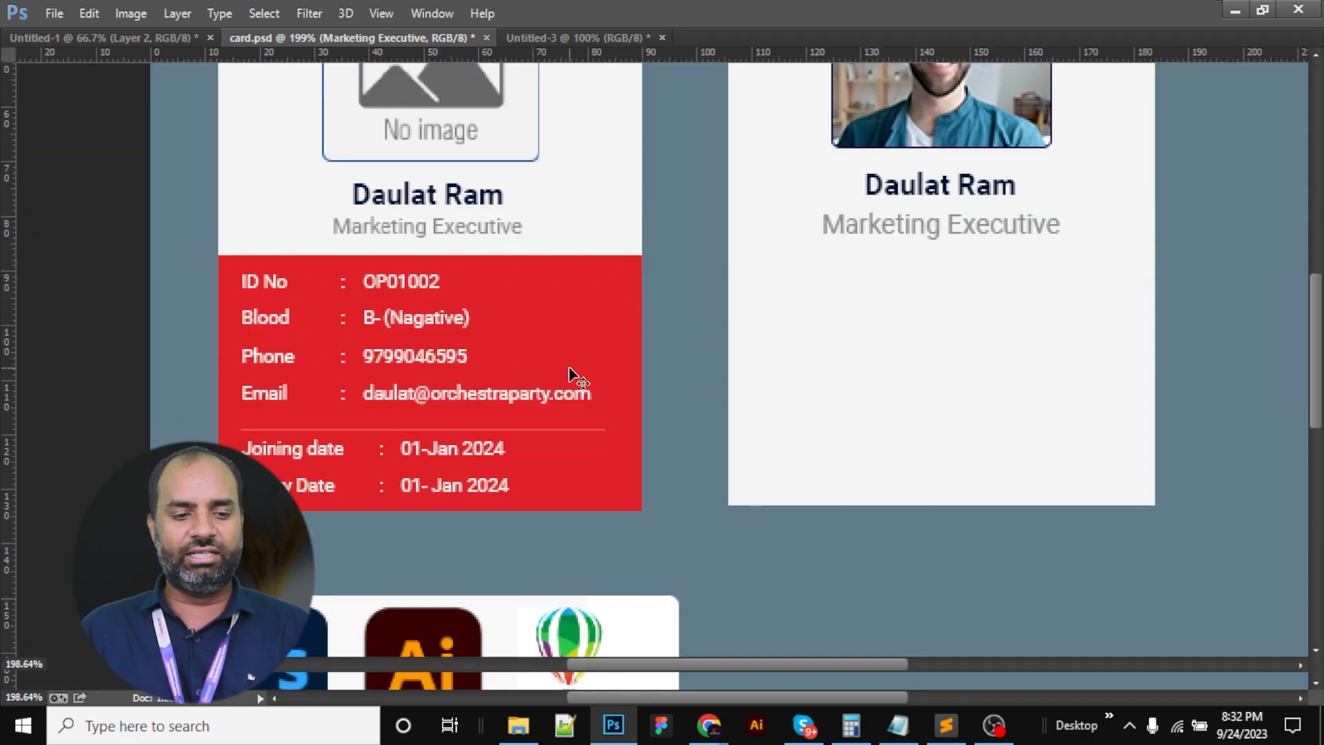
Marquee-select the right card's lower area, adjusting the selection edge to the card edge
key(Tab)
click(55, 154)
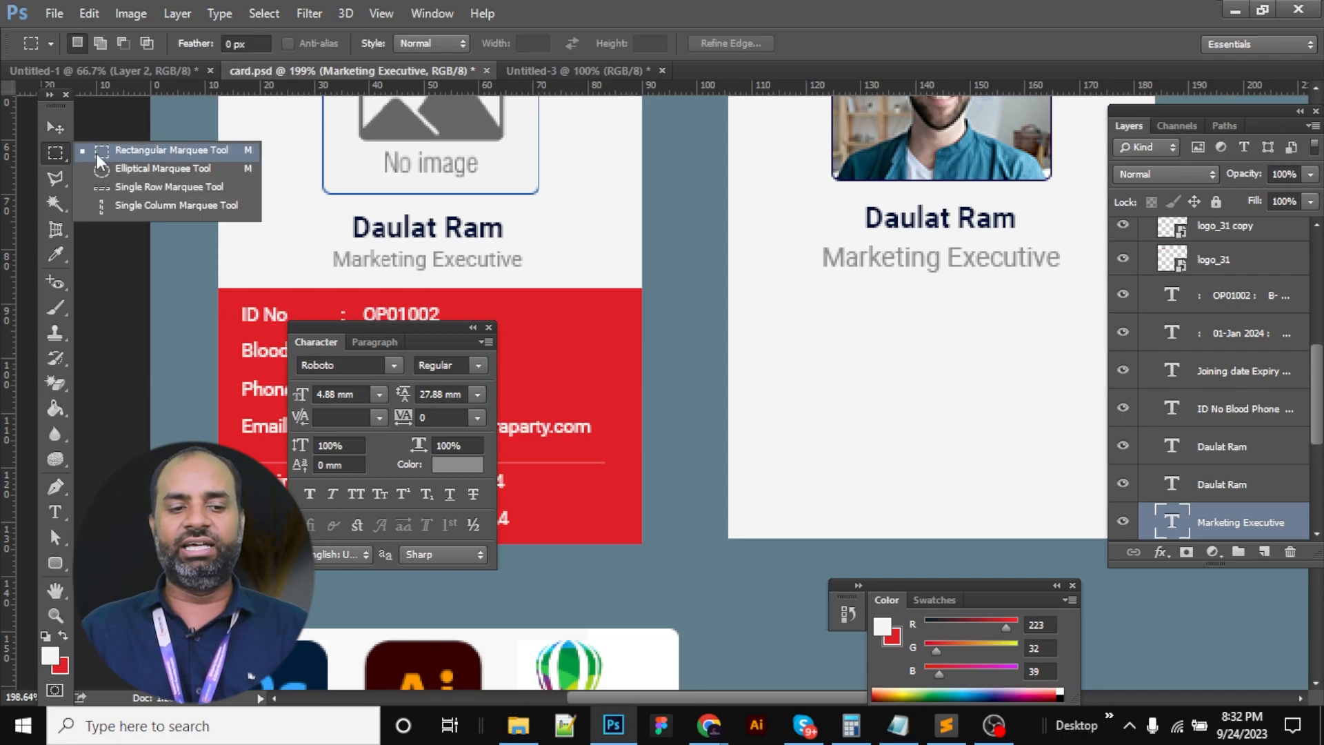
click(100, 160)
key(Tab)
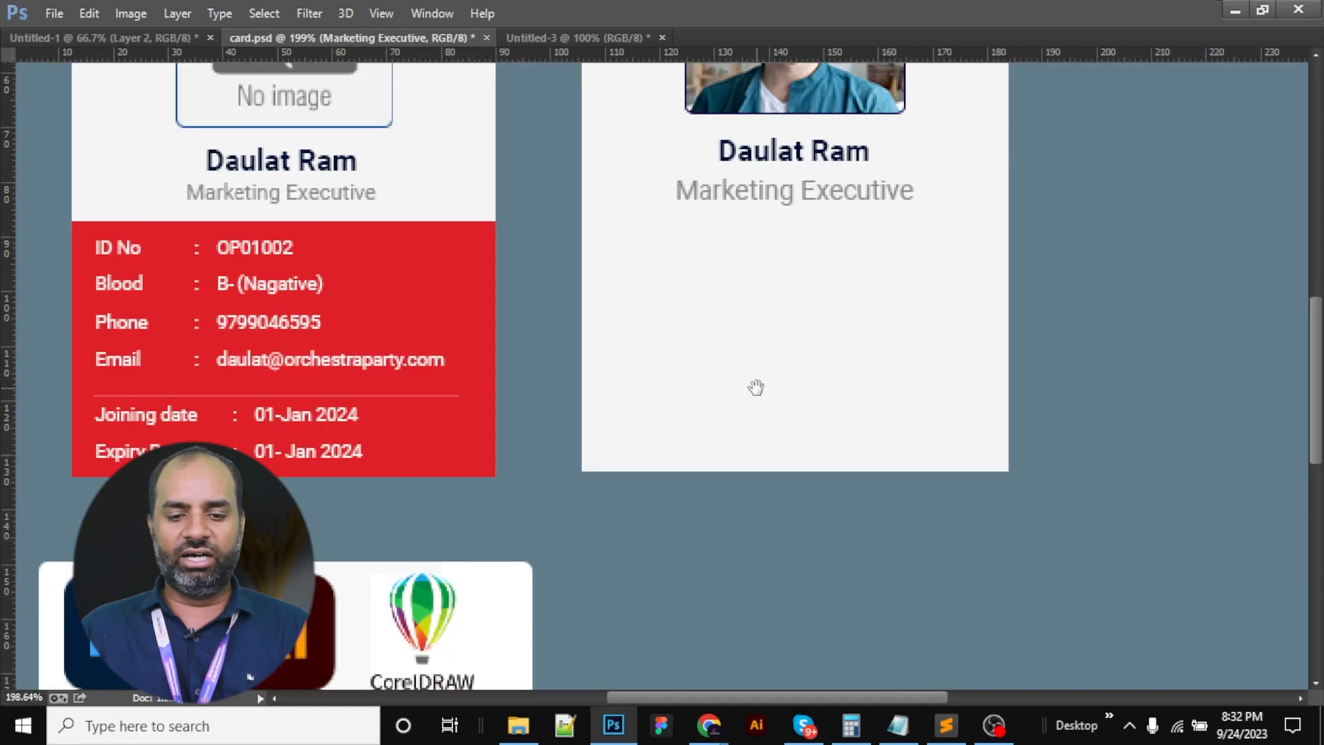
drag(581, 221, 1008, 471)
drag(557, 217, 673, 504)
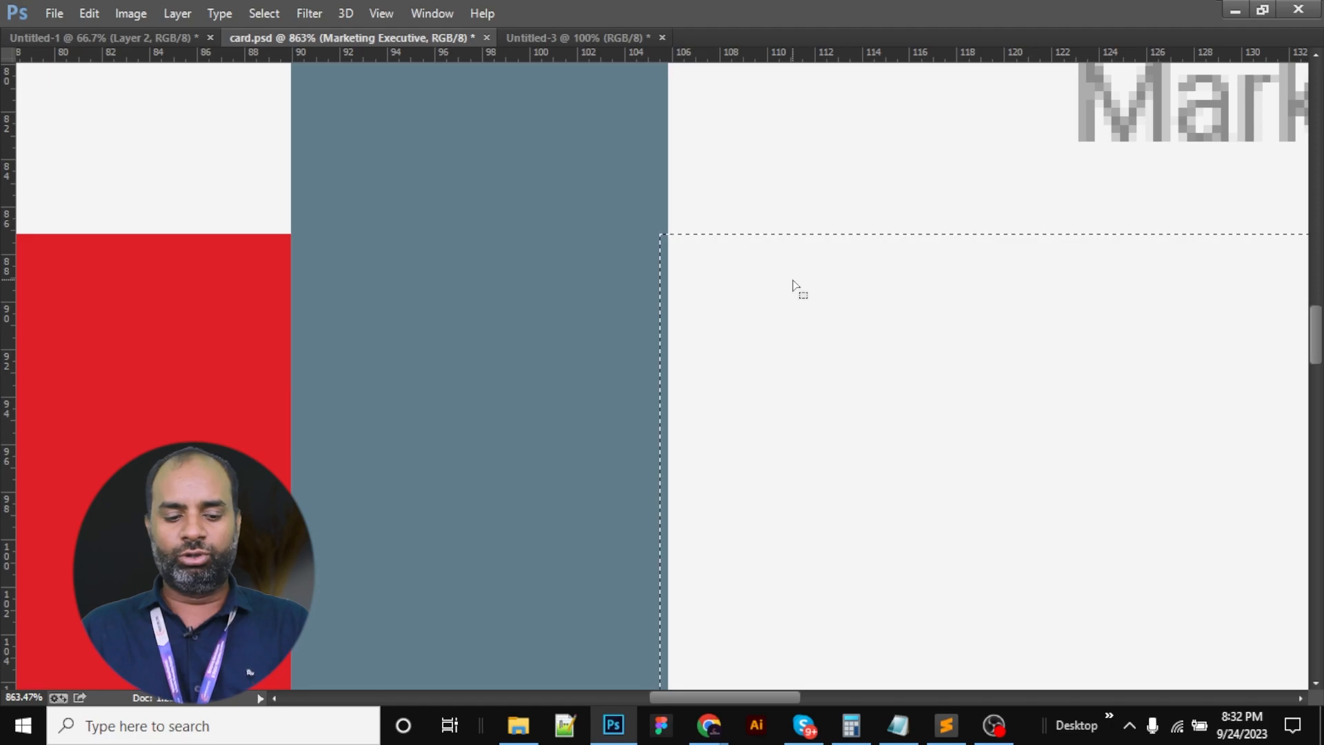
key(alt+s)
key(Escape)
key(t)
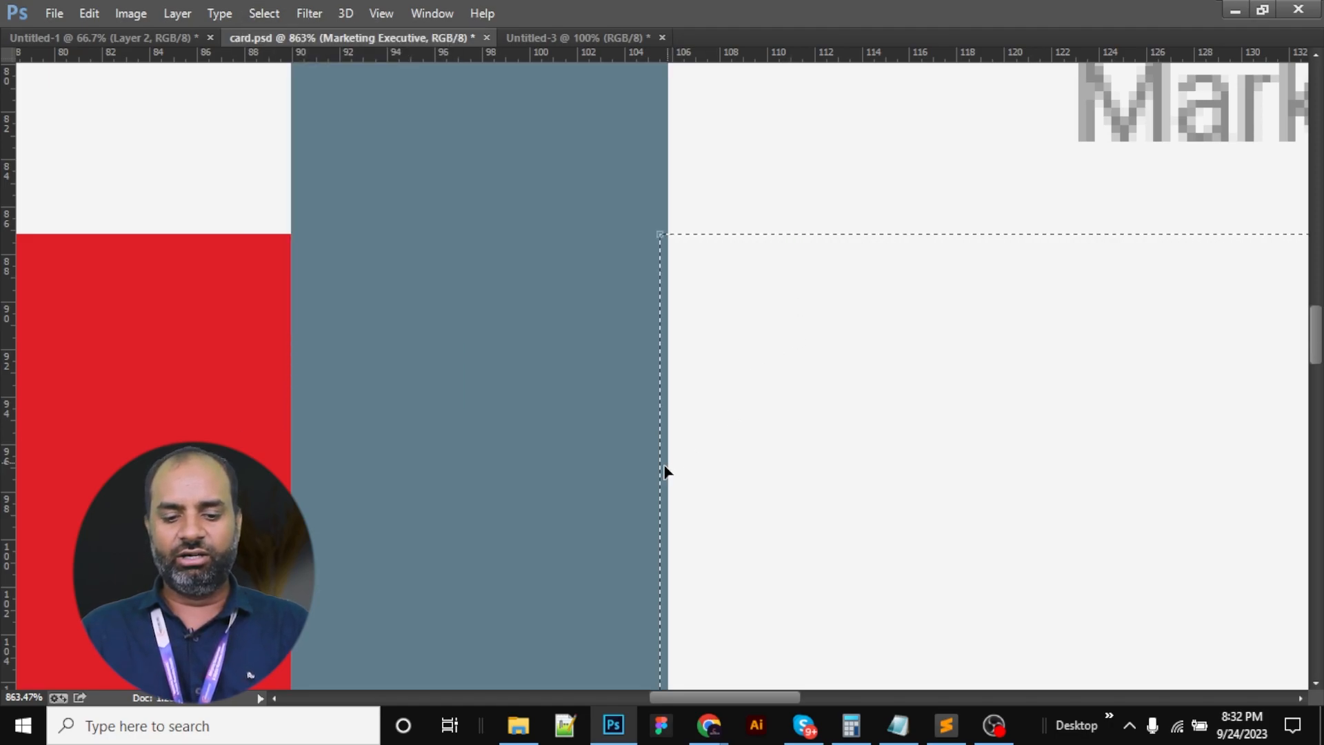
drag(659, 468, 668, 474)
key(Return)
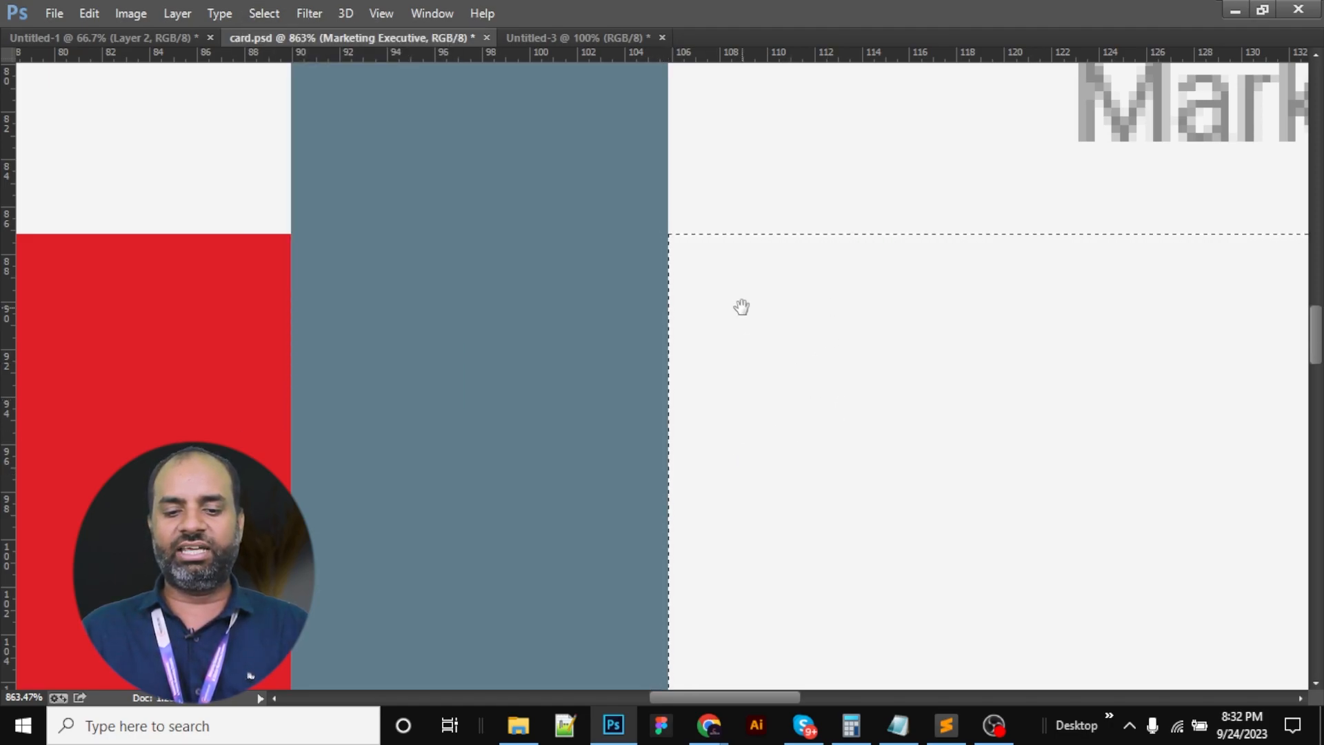
key(ctrl+1)
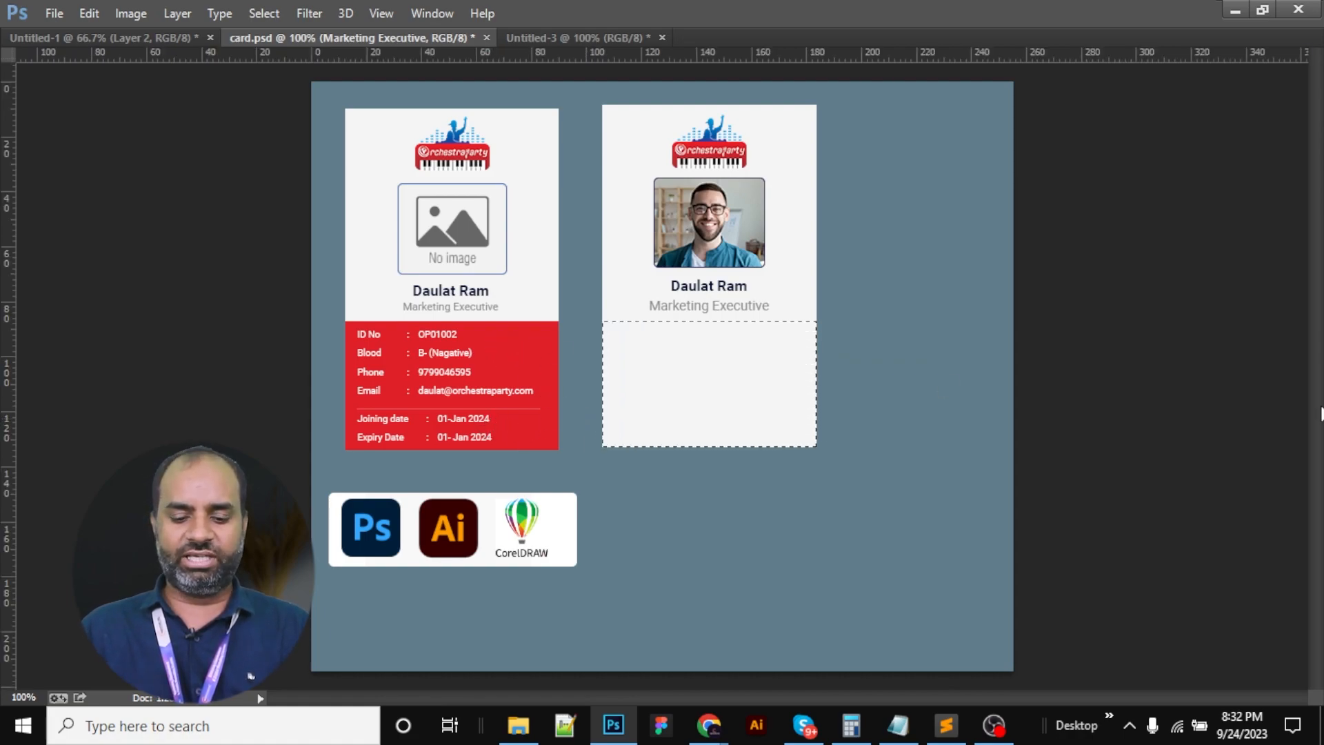
Fill the selection with the red foreground on a new Layer 10, then deselect
key(ctrl+shift+n)
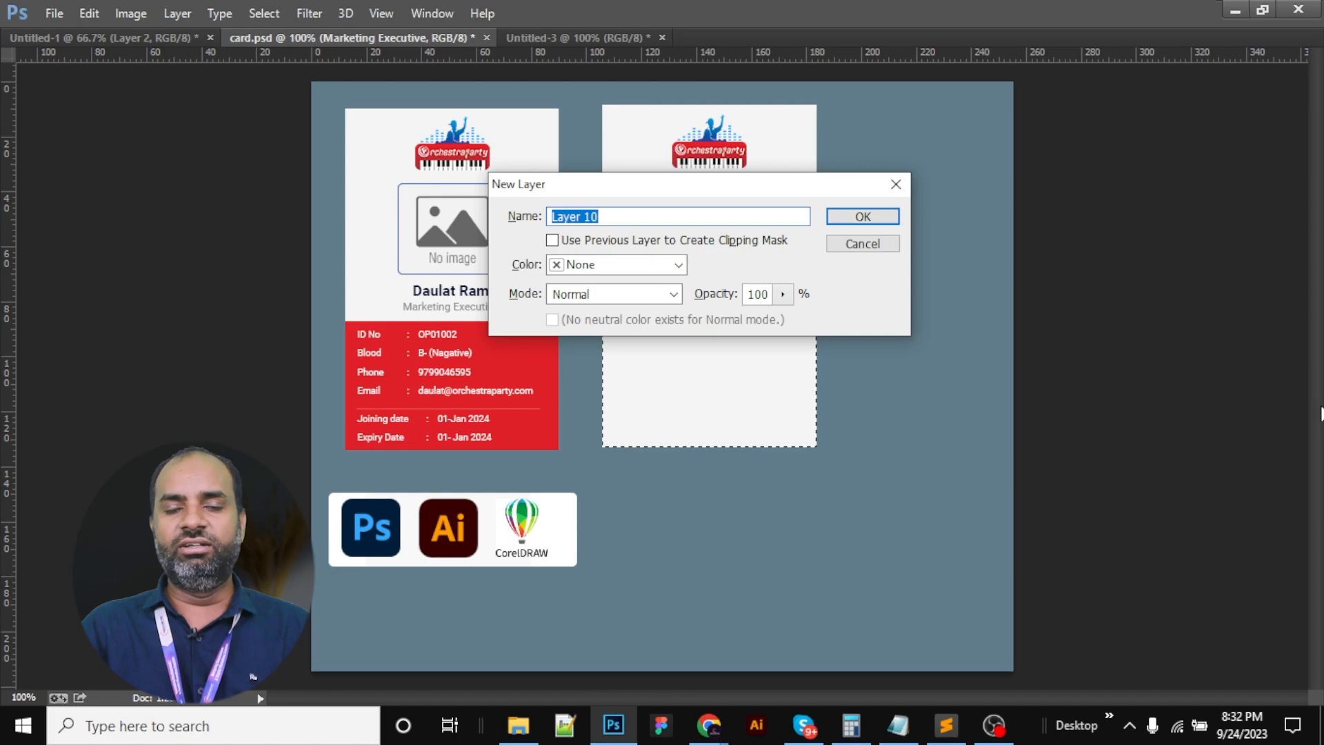
key(Return)
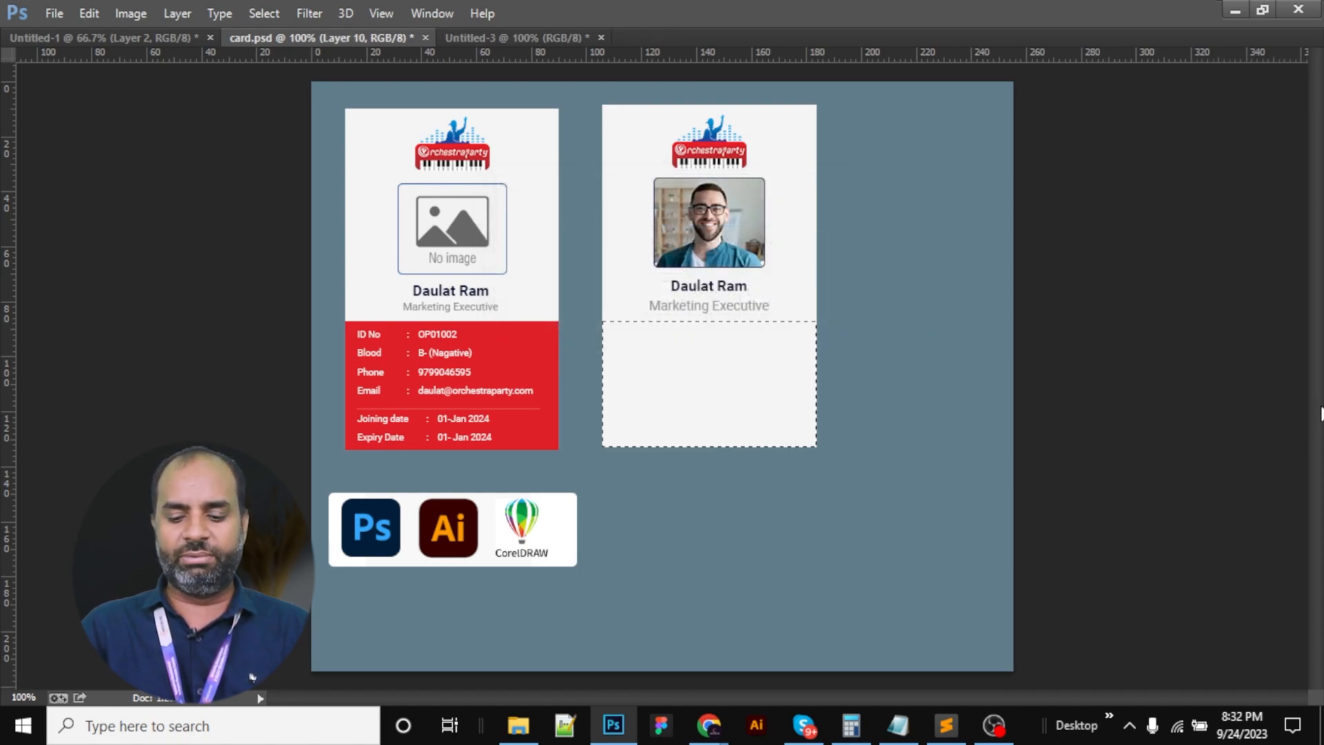
key(alt+BackSpace)
key(ctrl+d)
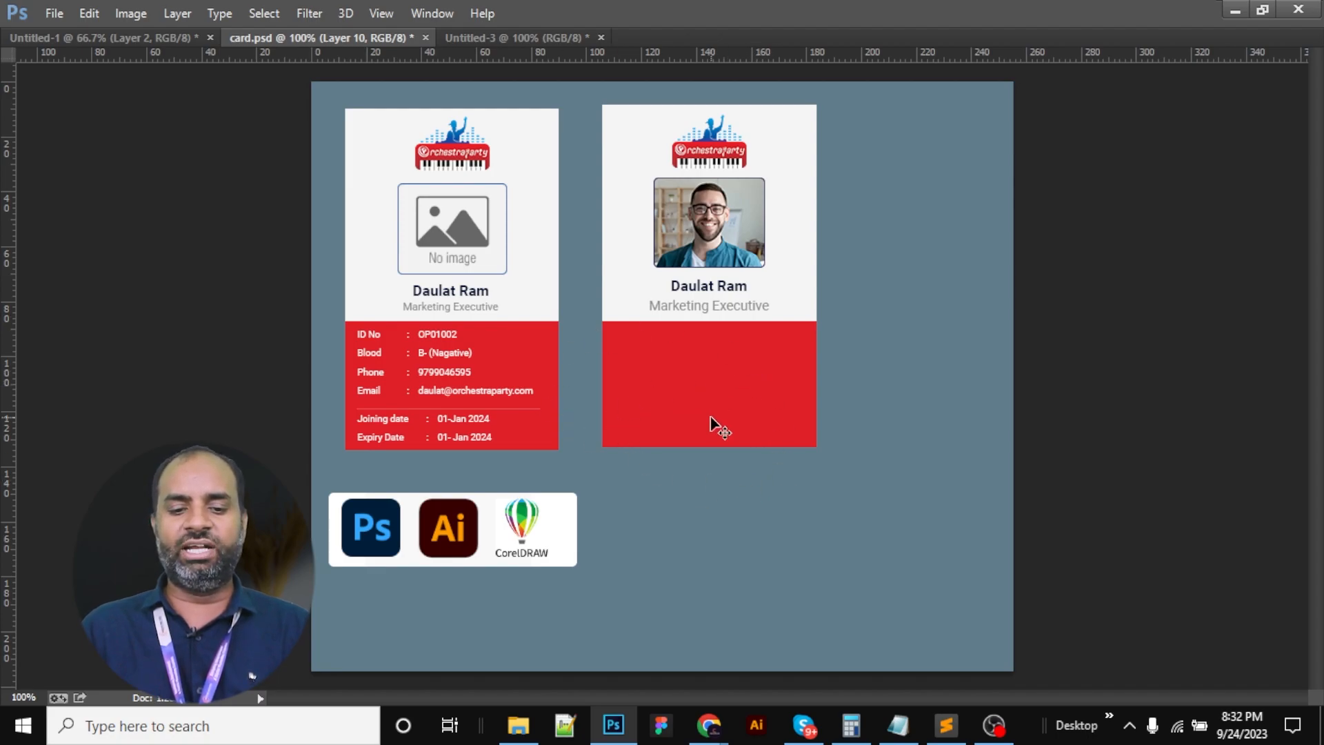
drag(391, 321, 660, 438)
key(t)
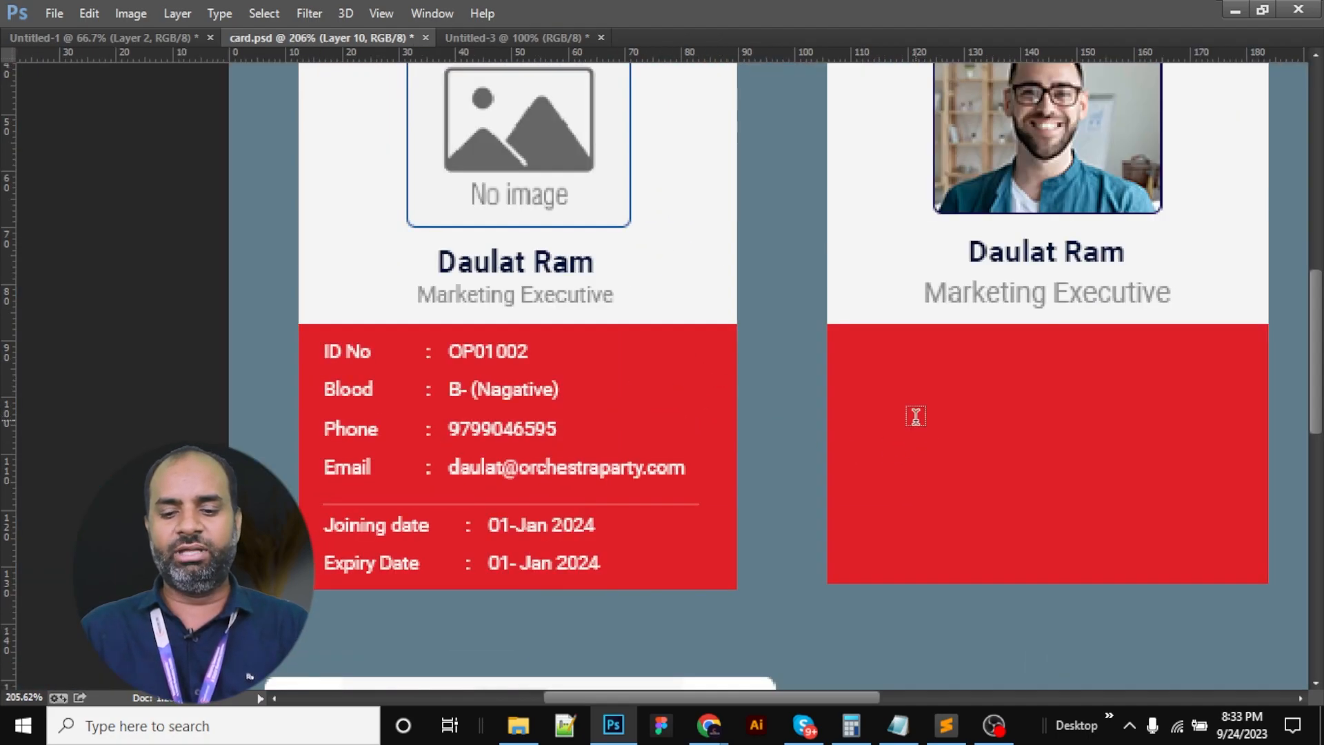
key(Tab)
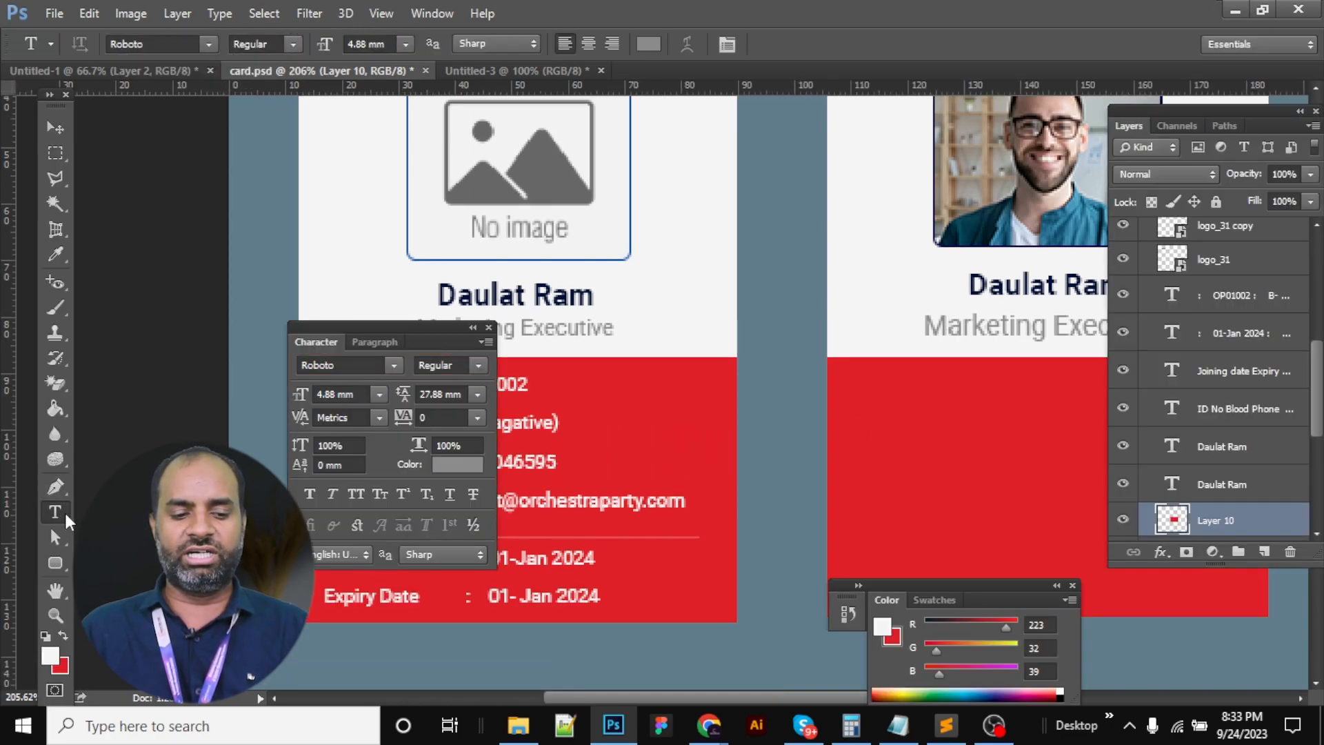
Type the ID No and Blood Group labels in a text block on the red area
key(Tab)
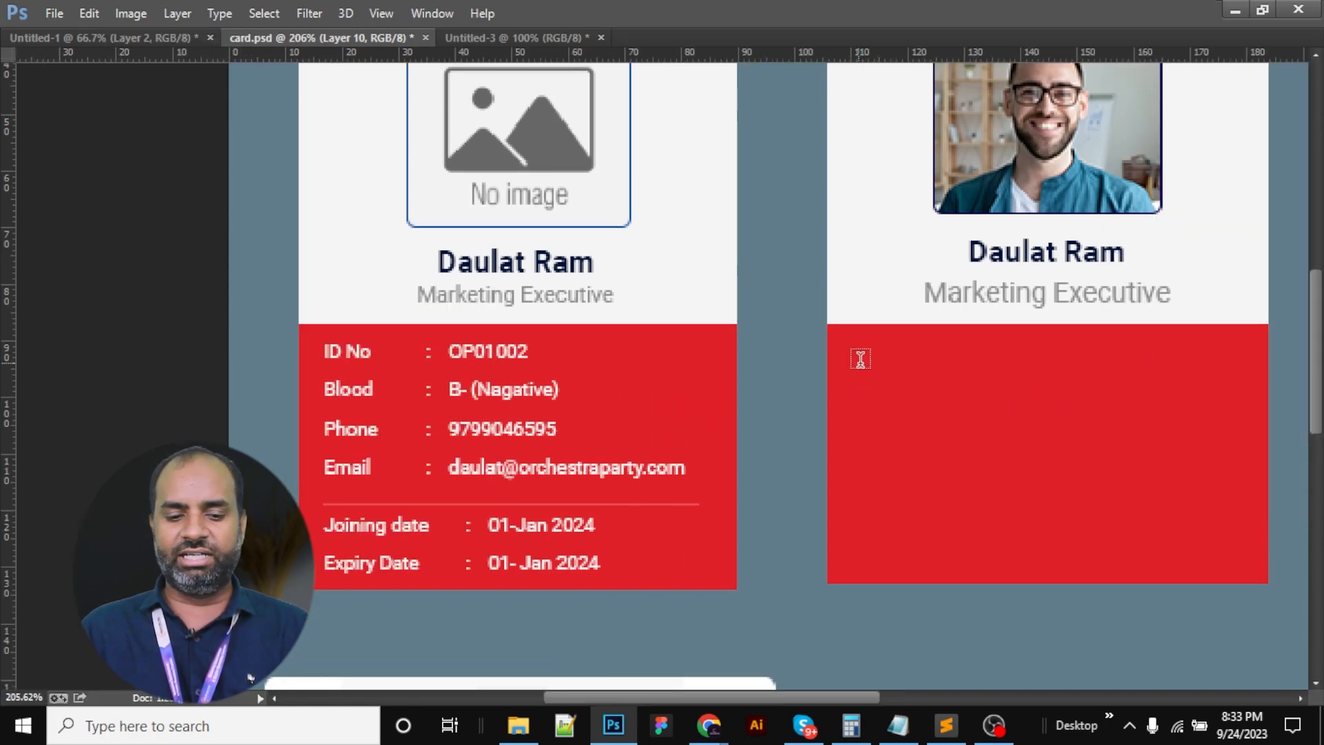
click(865, 358)
text(ID )
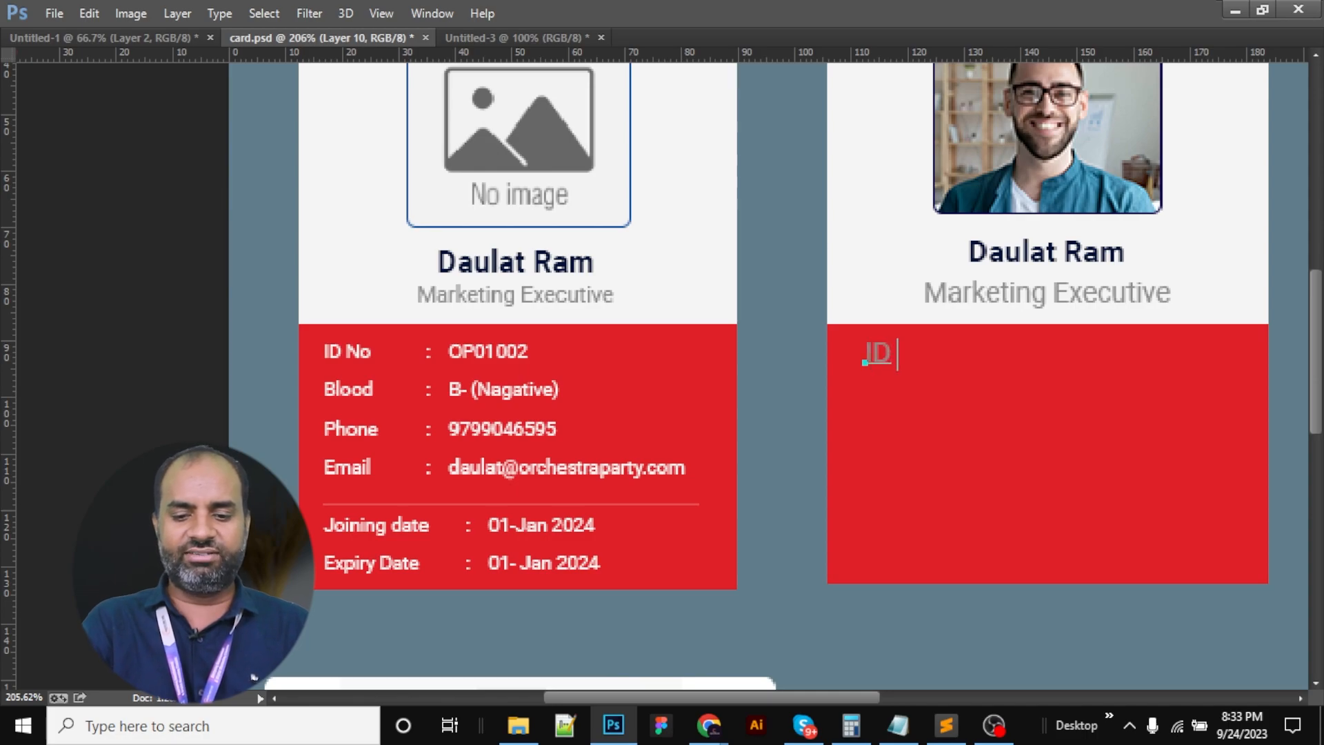
text(No    )
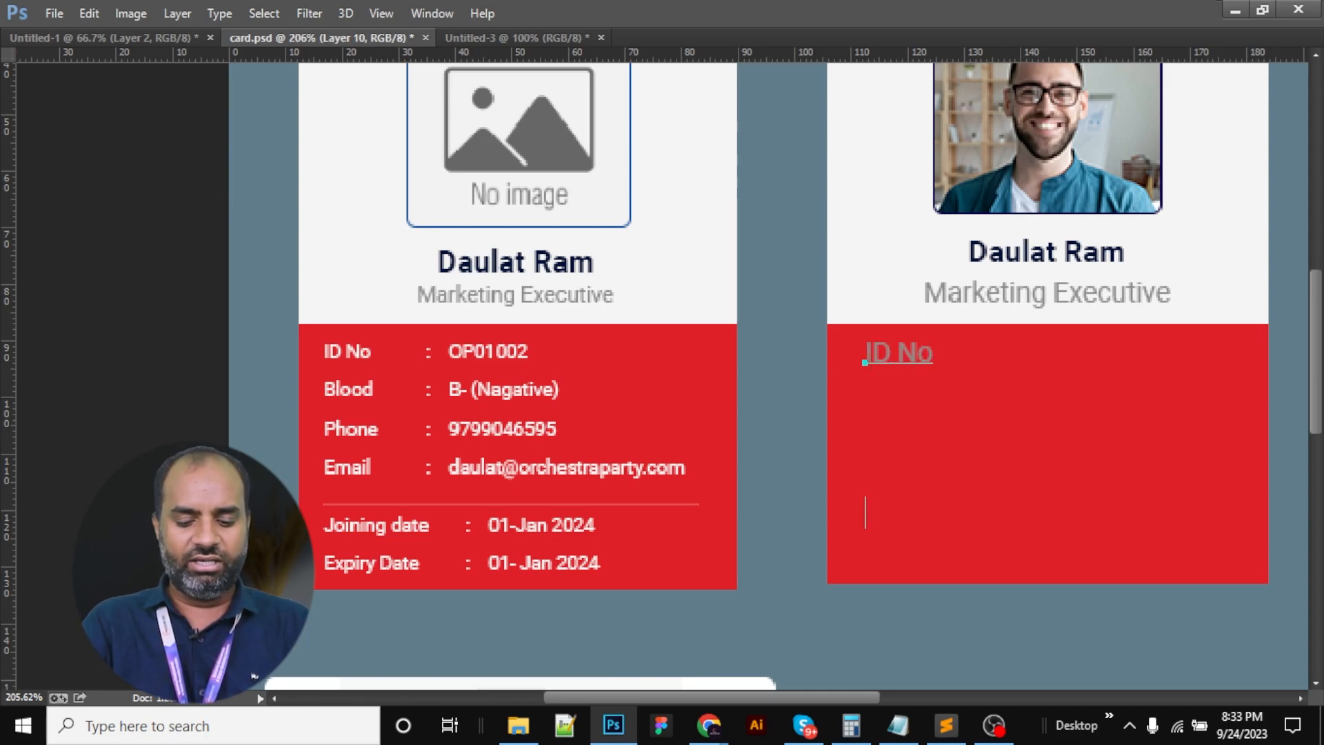
text(Blood)
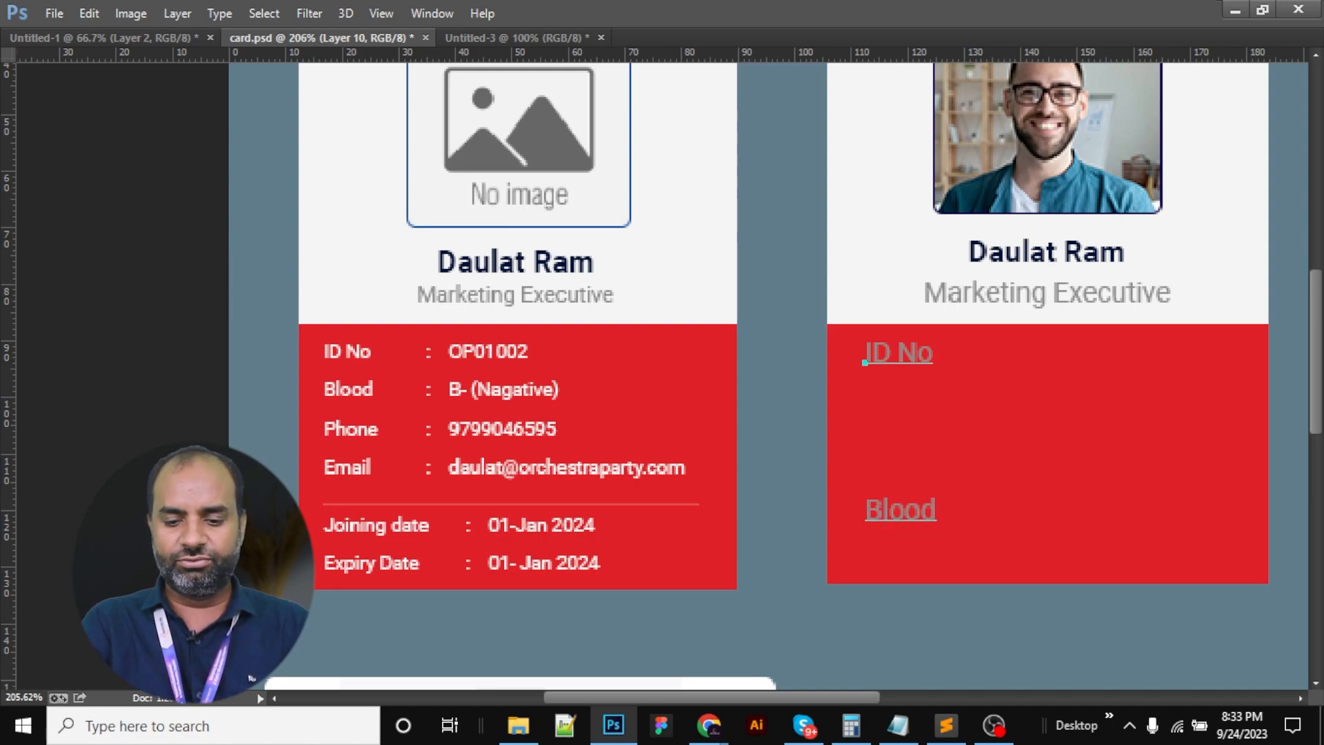
text( Gru)
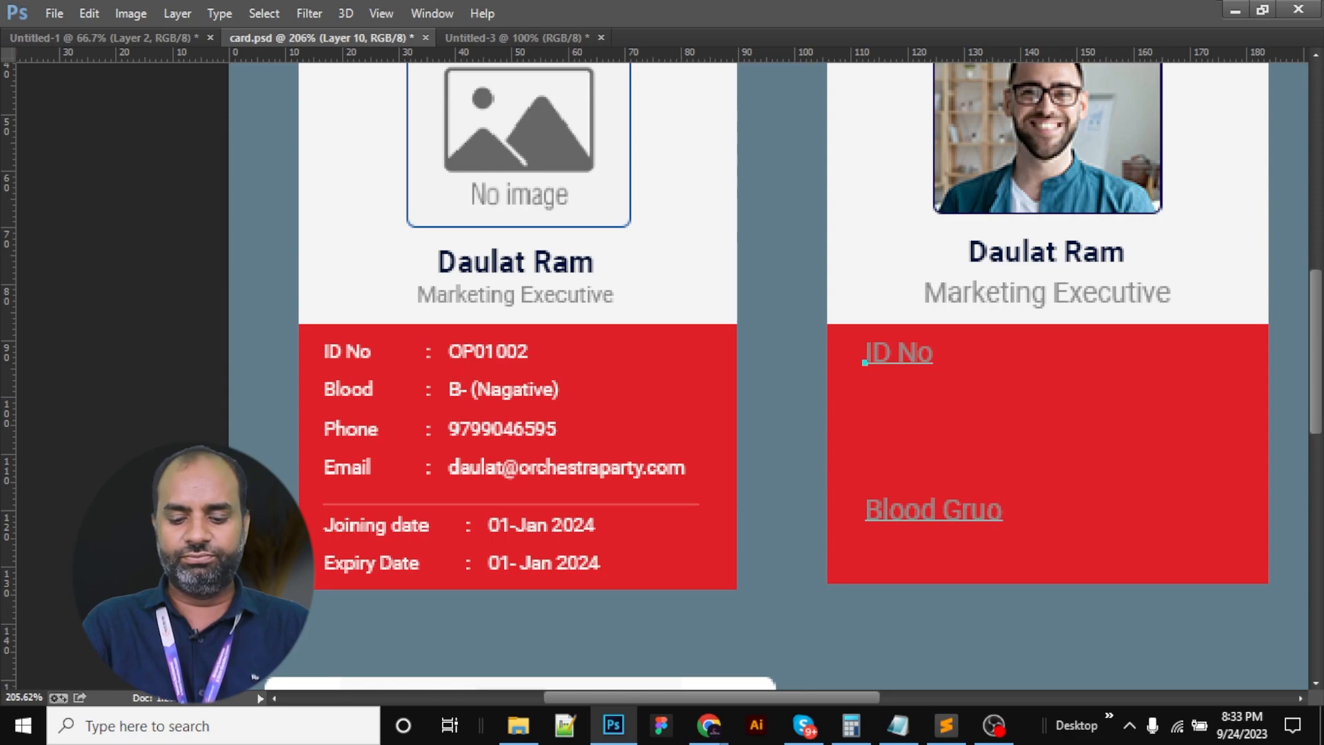
text(p)
key(ctrl+a)
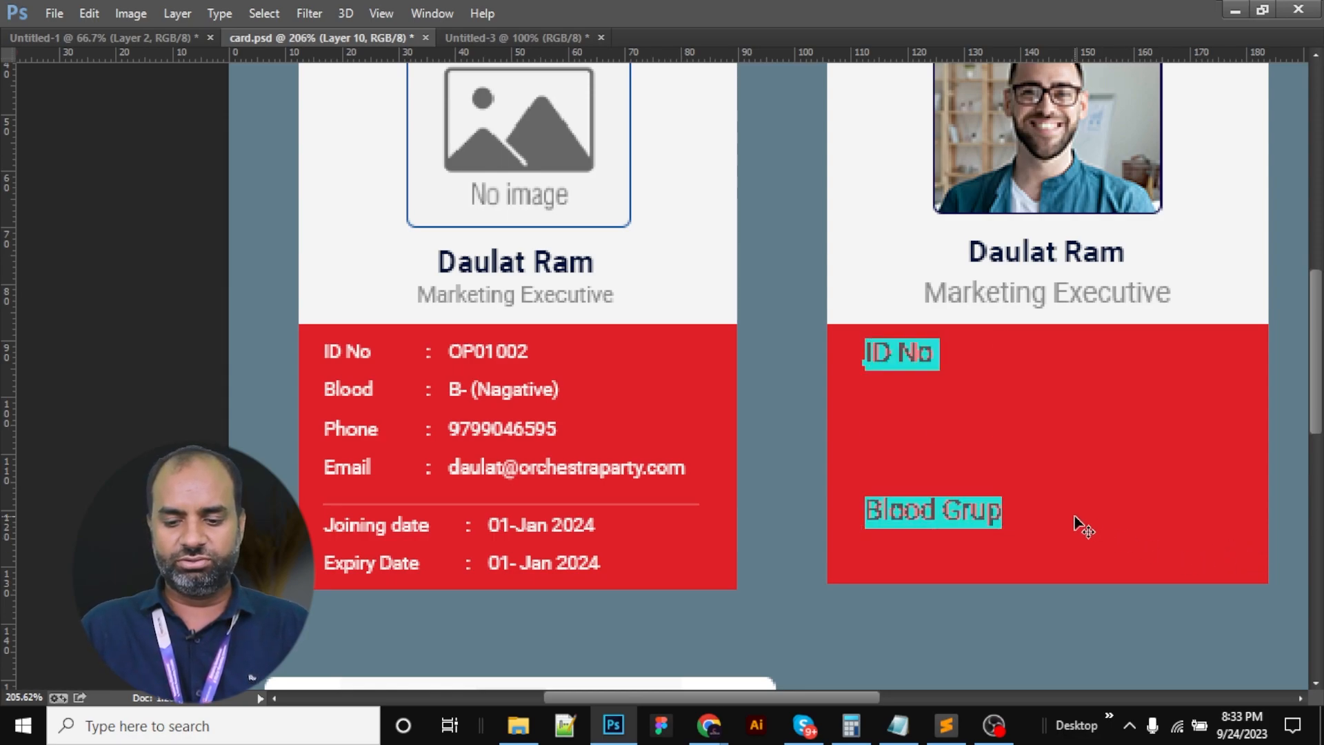
key(Right)
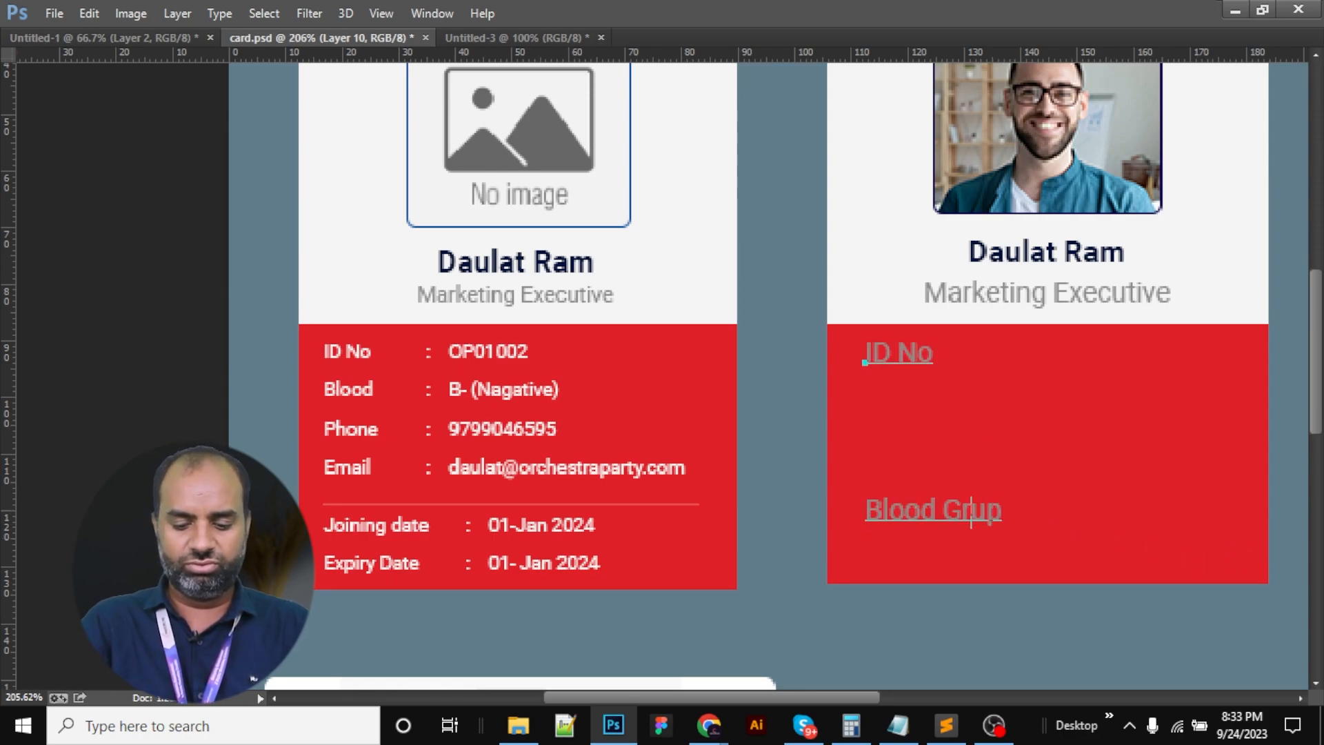
key(ctrl+a)
key(ctrl+t)
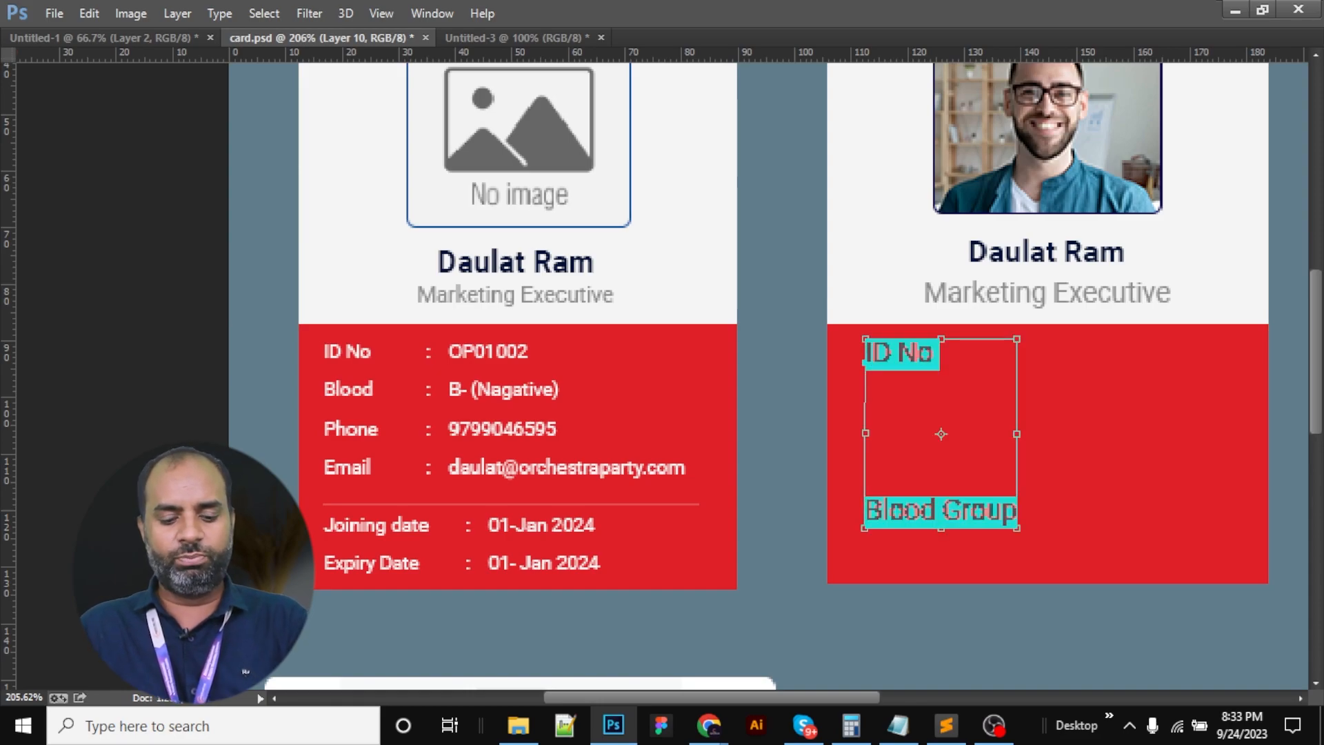
Give the labels 6.88 mm leading, 3.88 mm size and #f5f5f5 colour
click(433, 390)
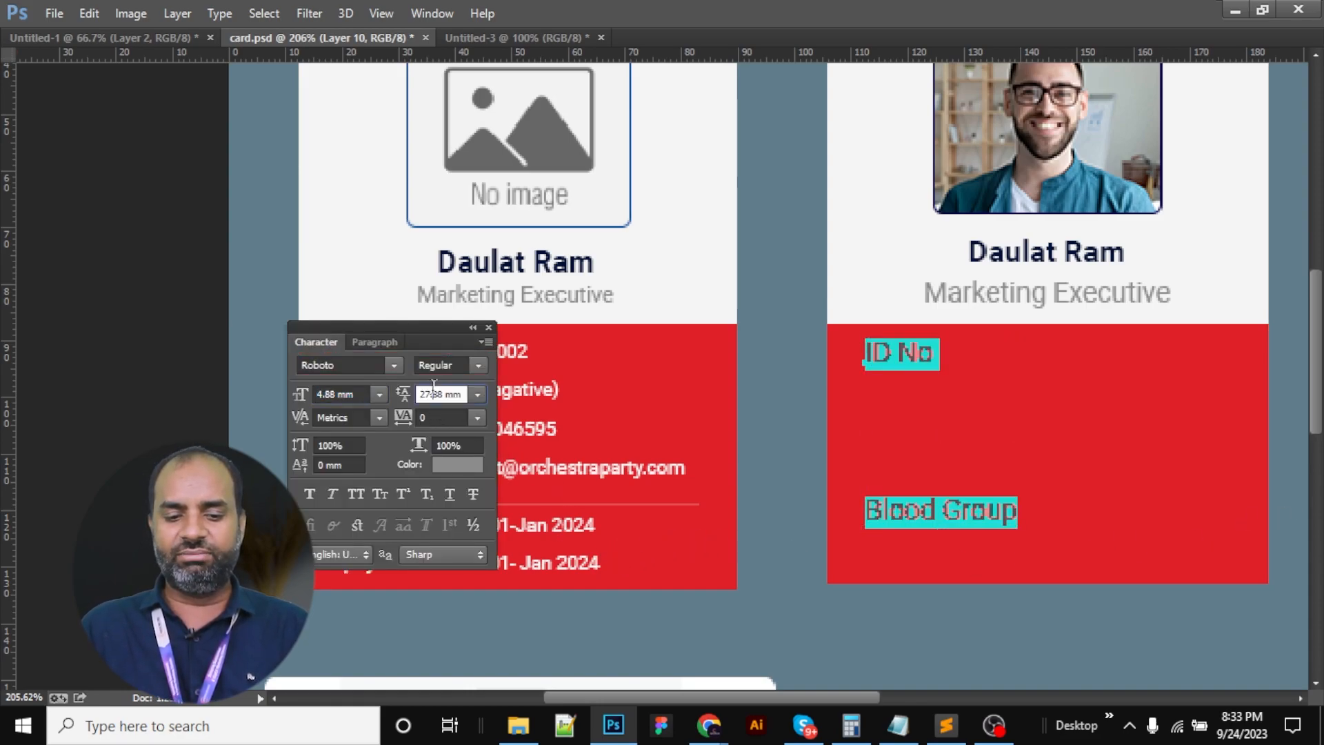
scroll(434, 389, down, 20)
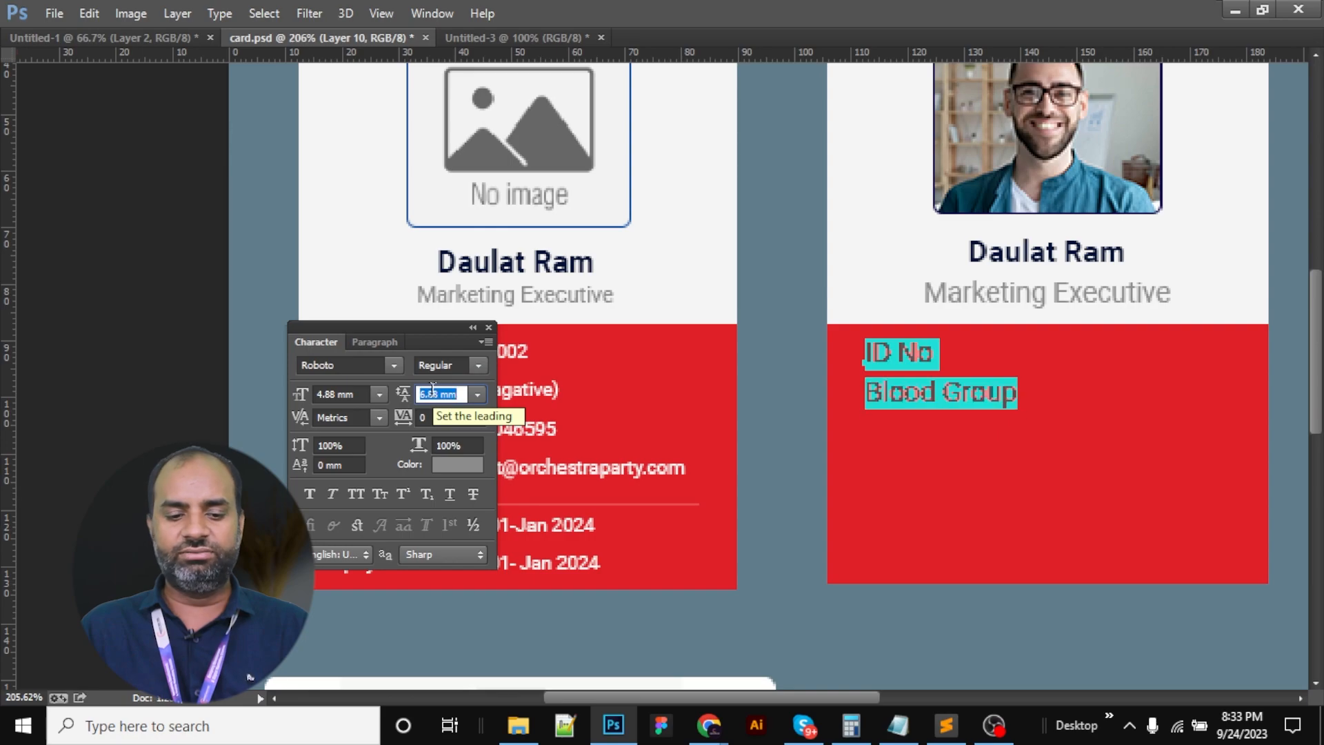
click(445, 465)
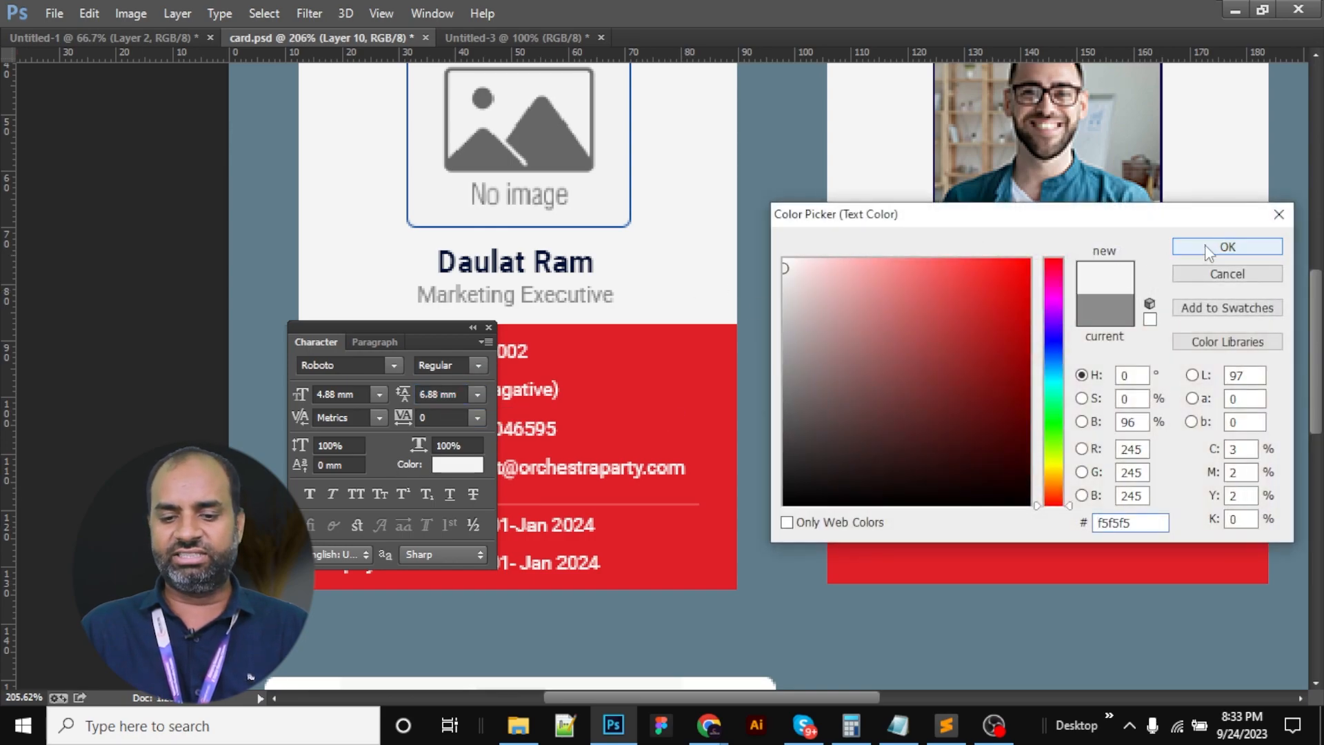
click(1227, 246)
scroll(345, 393, down, 1)
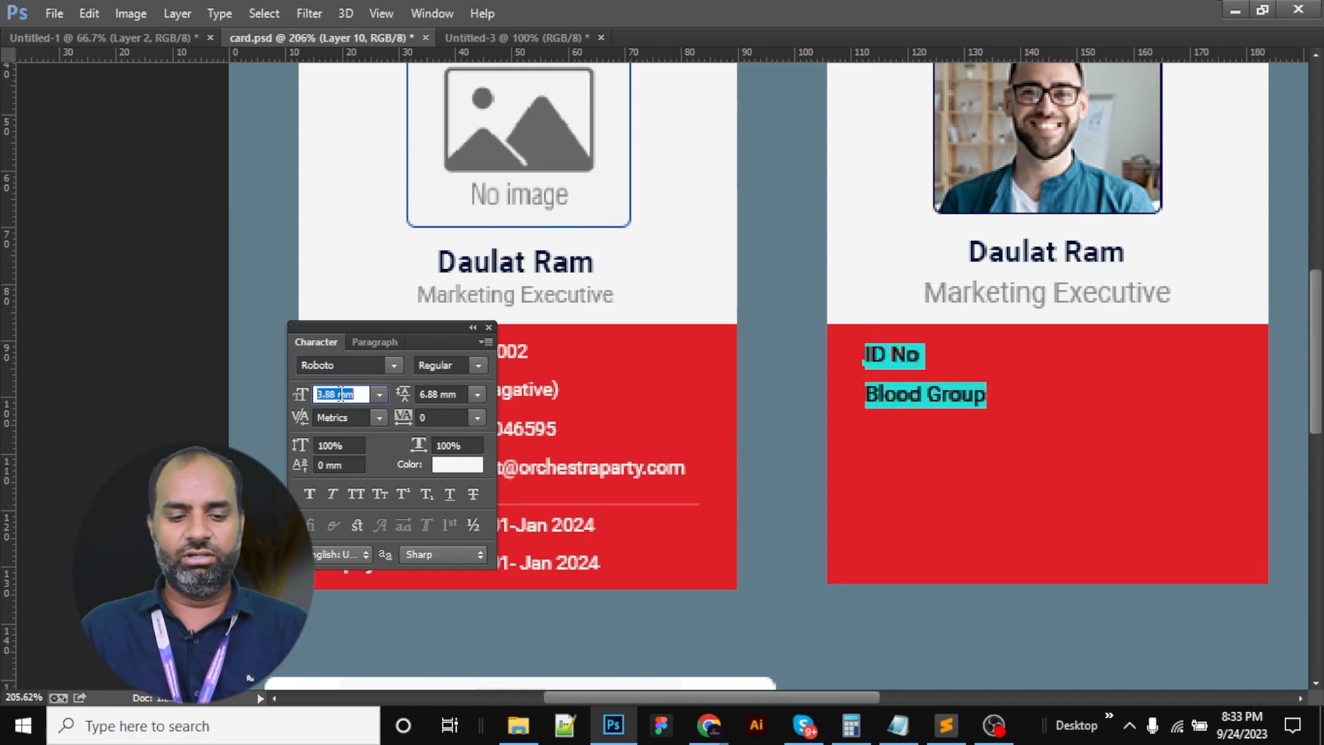
key(Up)
click(1012, 395)
key(ctrl+a)
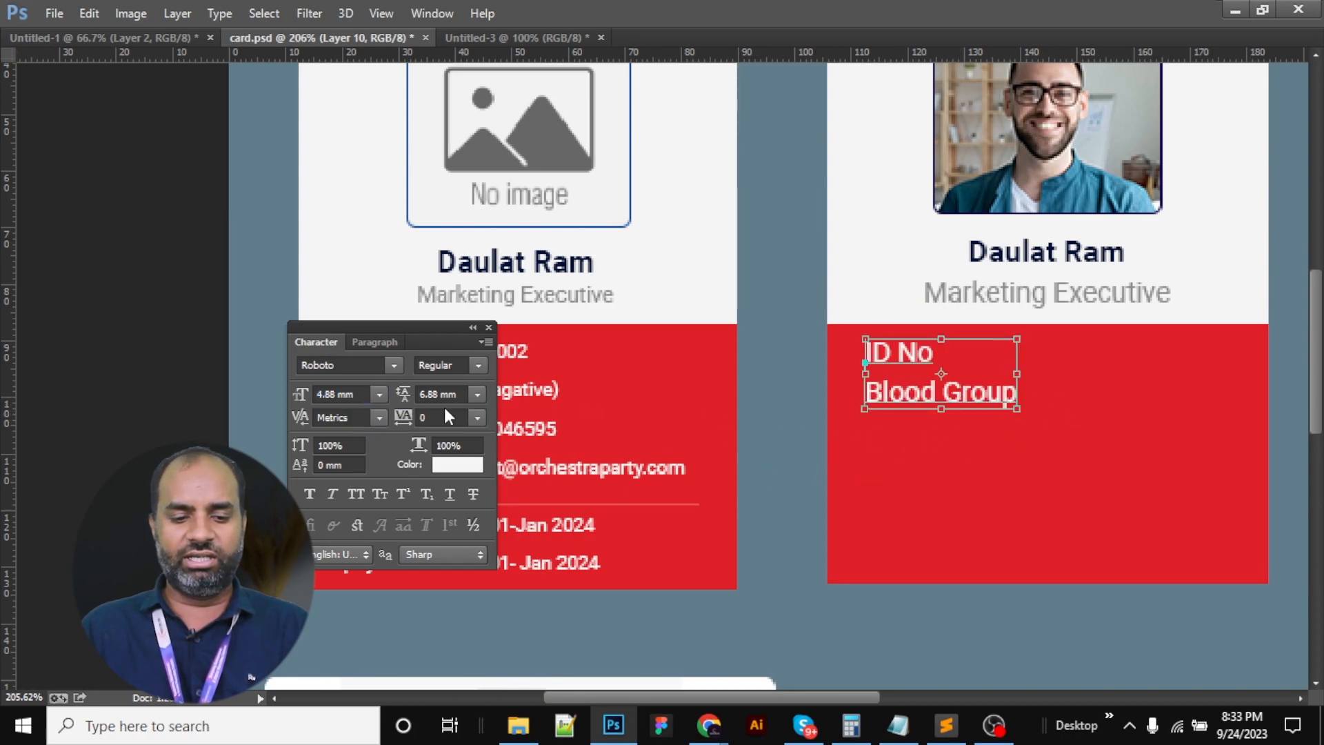
click(362, 394)
scroll(362, 394, down, 1)
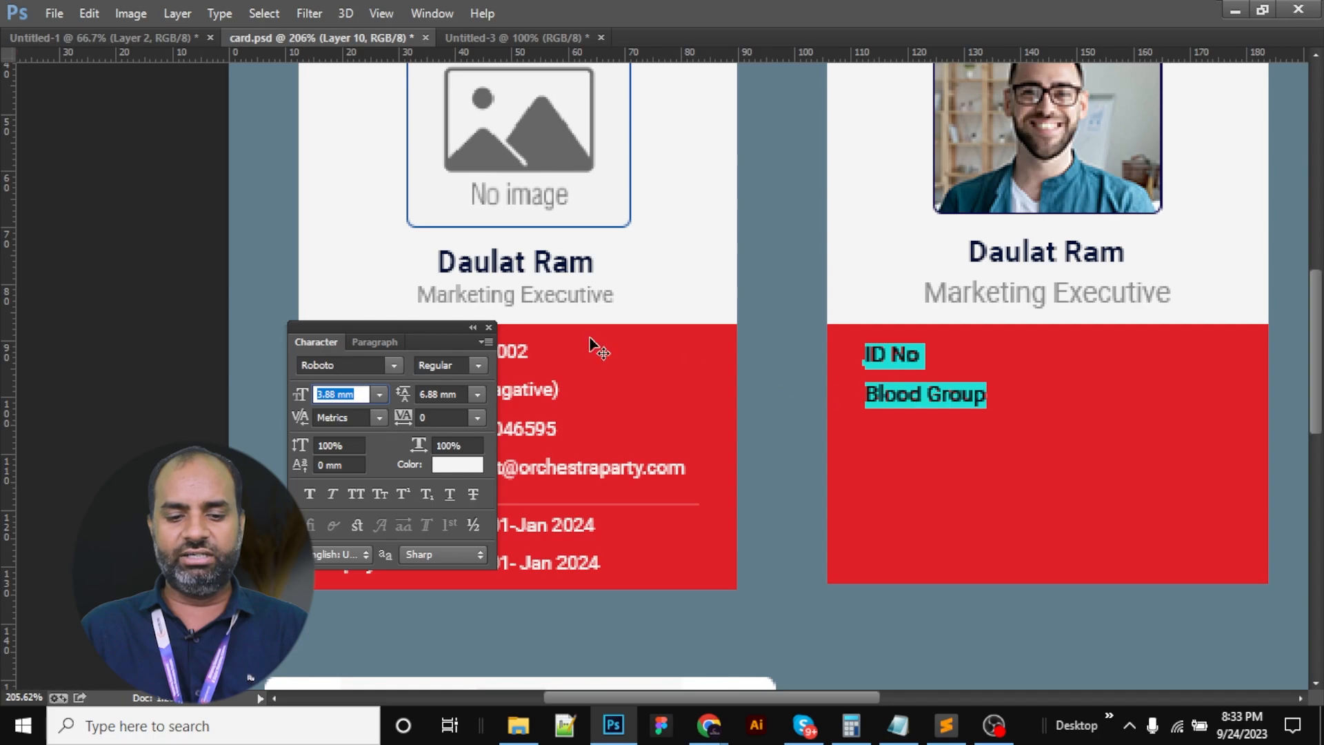
drag(420, 320, 120, 322)
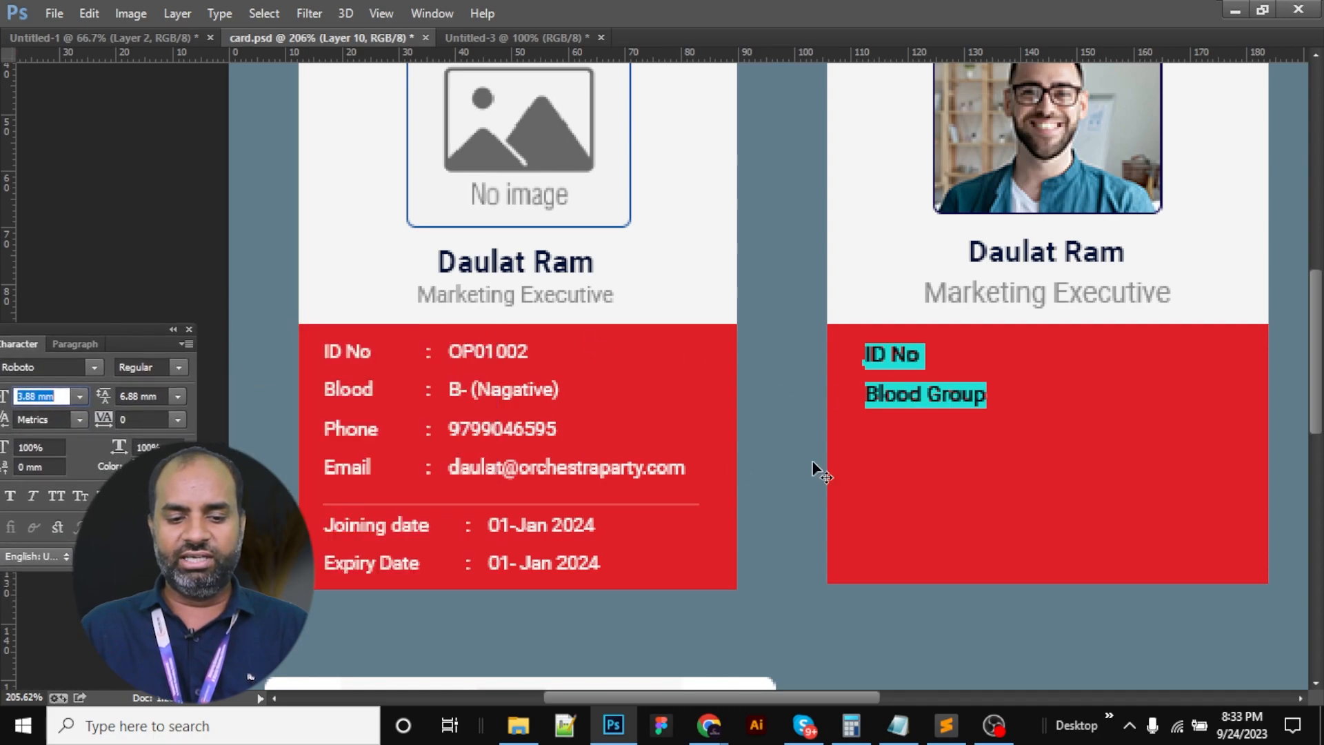
Add the Phone label line and commit the four-line label text
click(986, 399)
key(Return)
text(Phone)
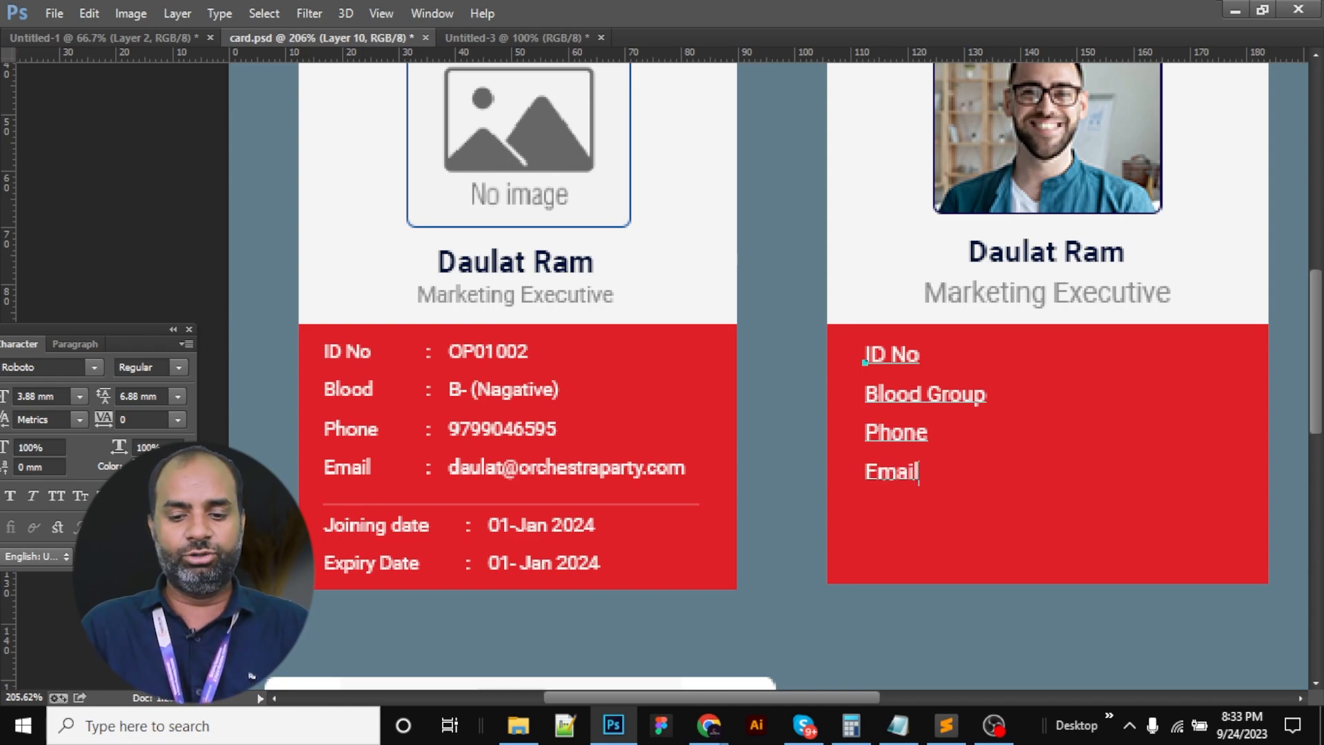
key(ctrl)
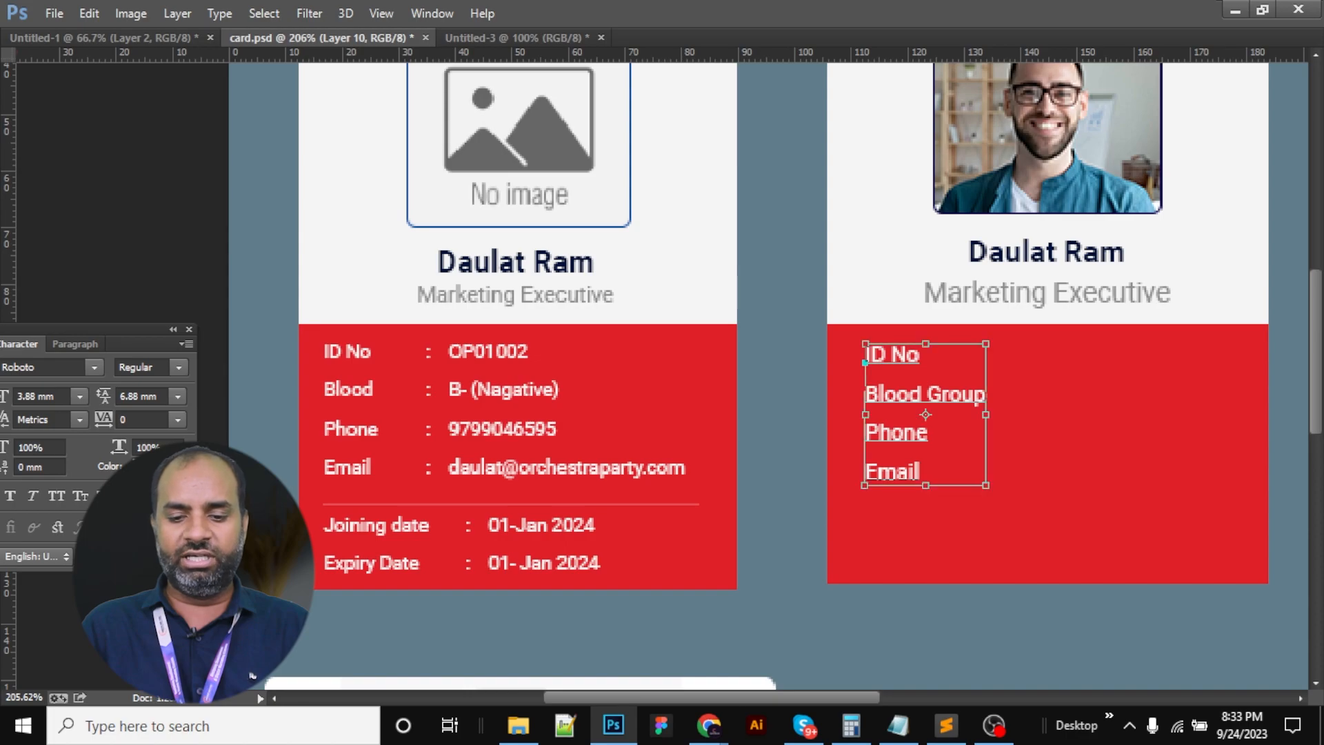
key(ctrl+Return)
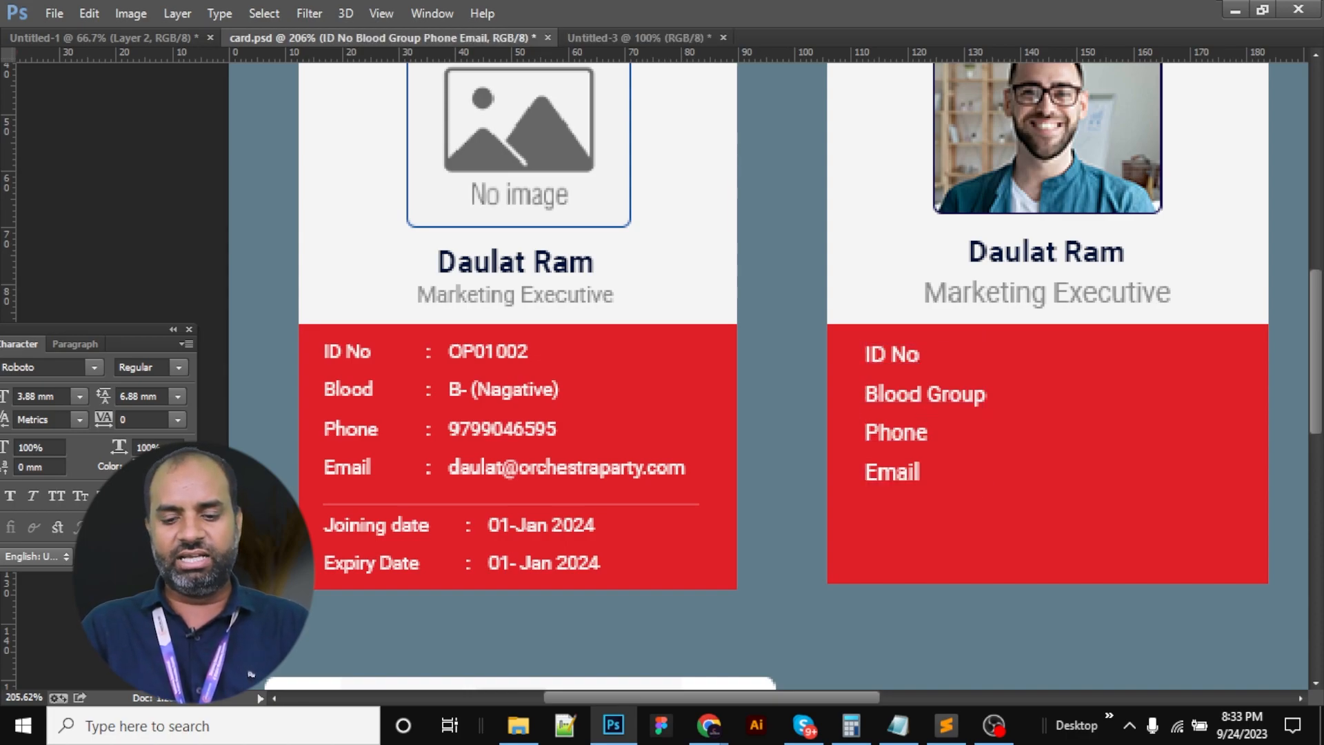
Duplicate the labels into a value column and replace ID No with the card's ID number
key(ctrl+j)
key(shift+Right)
key(shift+Right)
key(shift+Right)
key(shift+Right)
key(shift+Right)
key(shift+Right)
key(shift+Right)
key(shift+Right)
key(shift+Right)
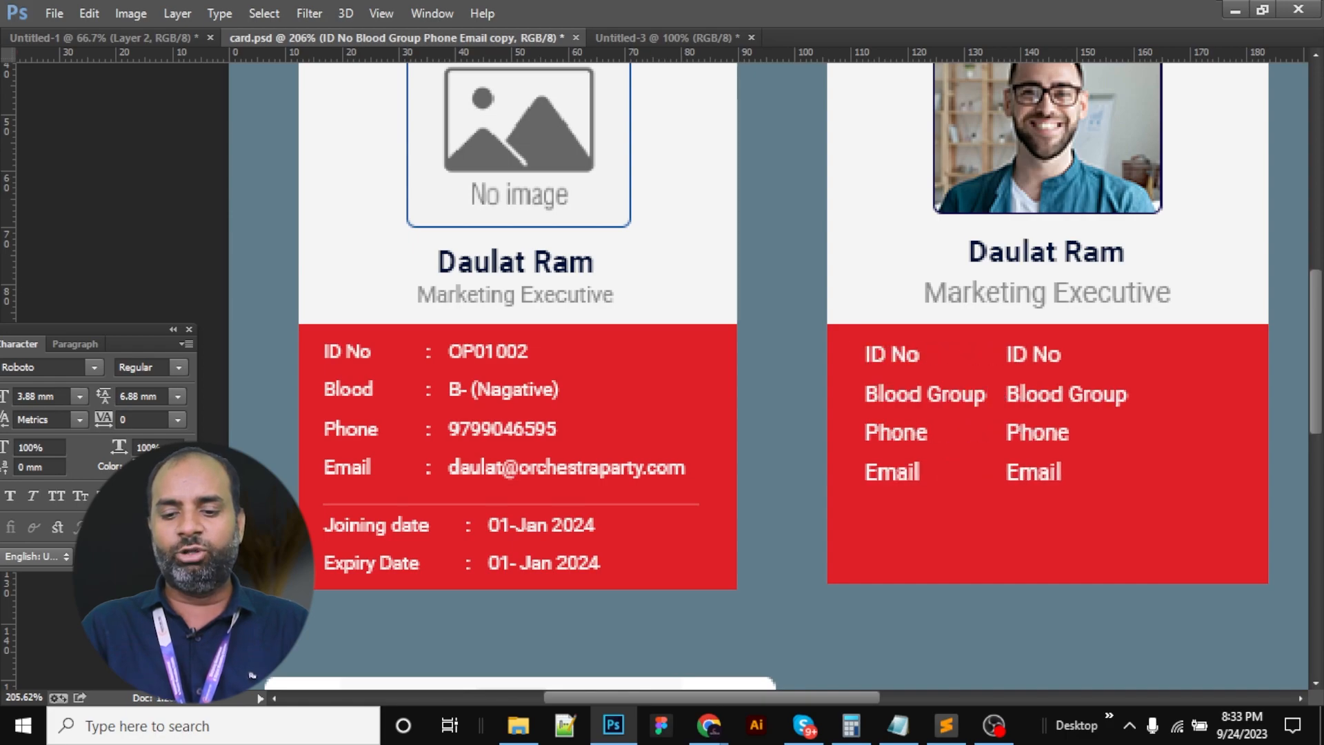
click(1040, 354)
drag(1045, 354, 1115, 358)
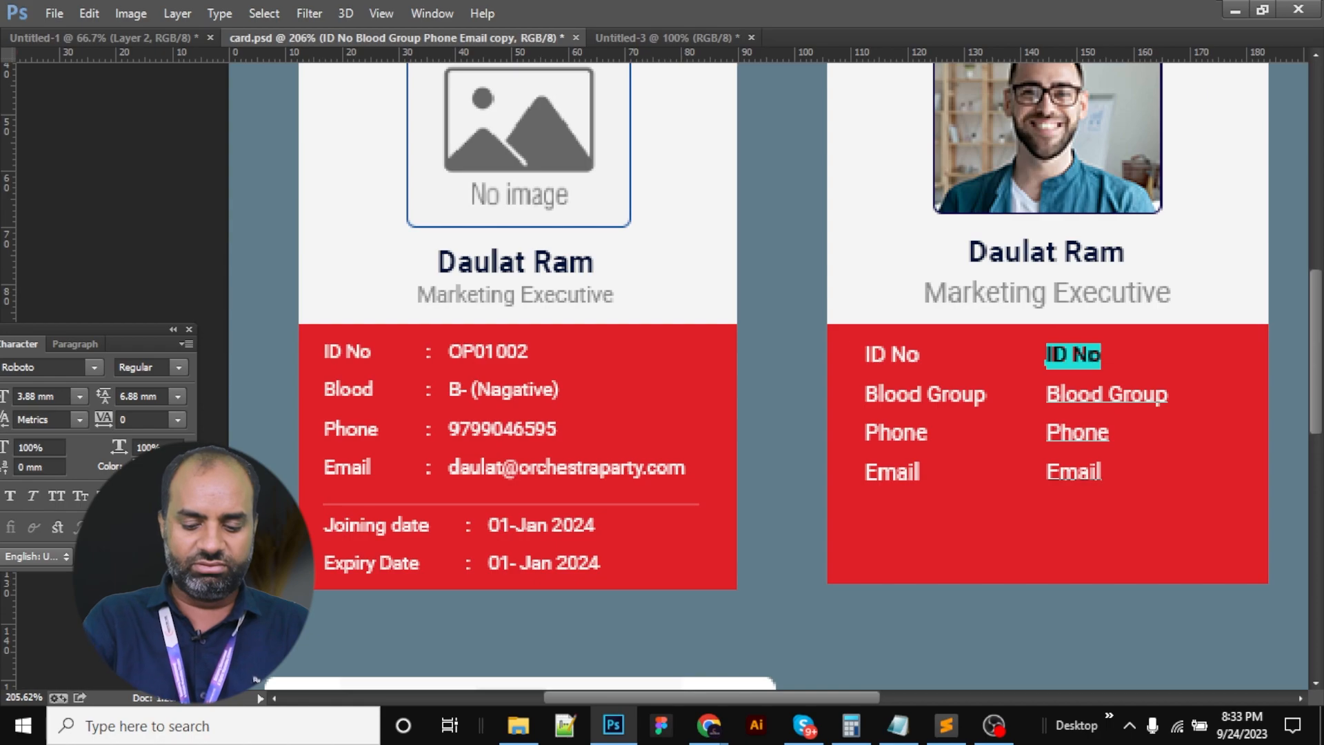
text(op01)
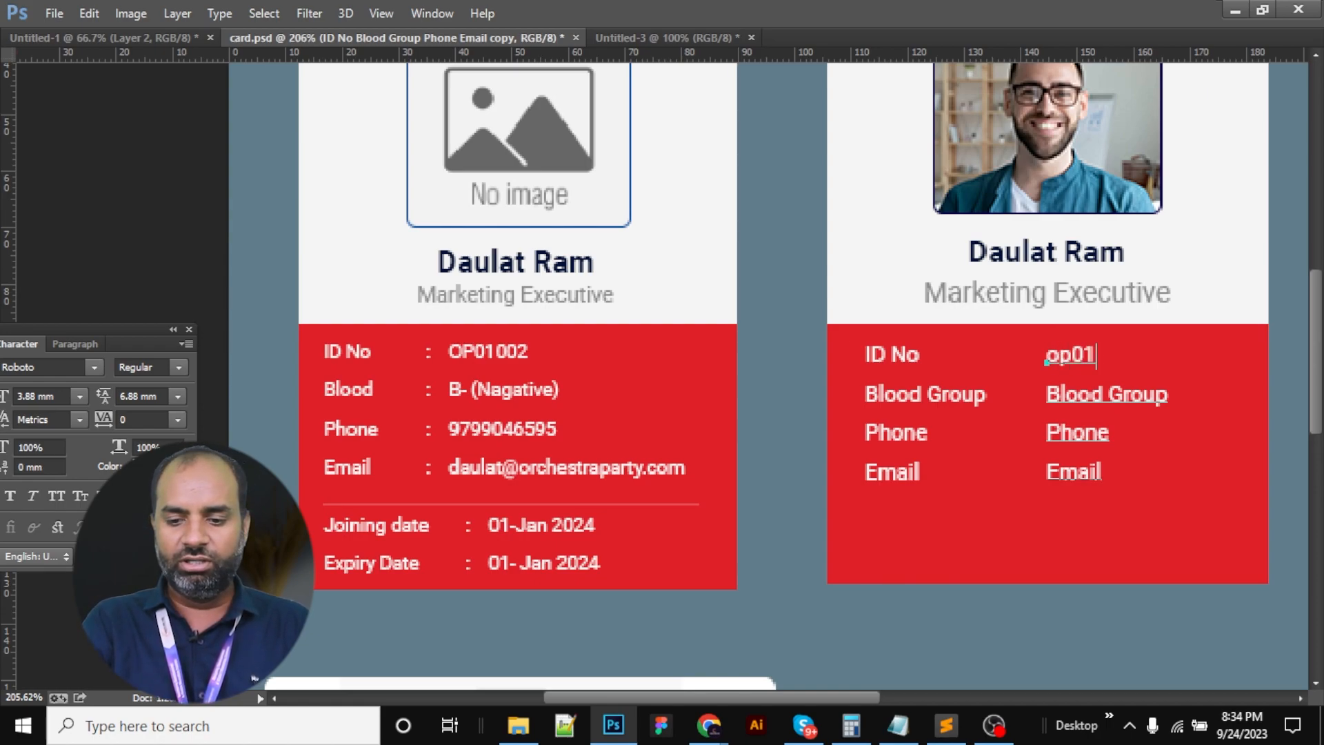
text(002)
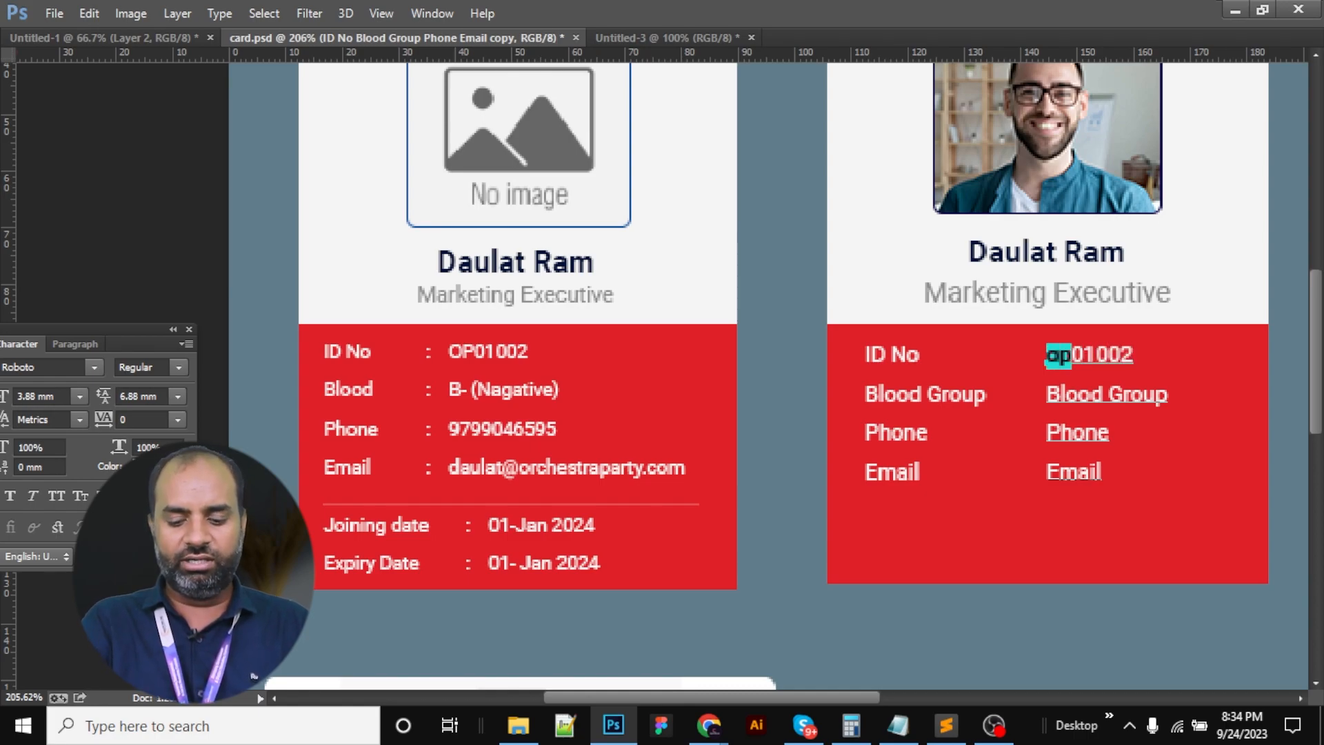
text(OP)
Replace the remaining placeholders with the blood group, phone number and e-mail address
drag(1046, 394, 1168, 394)
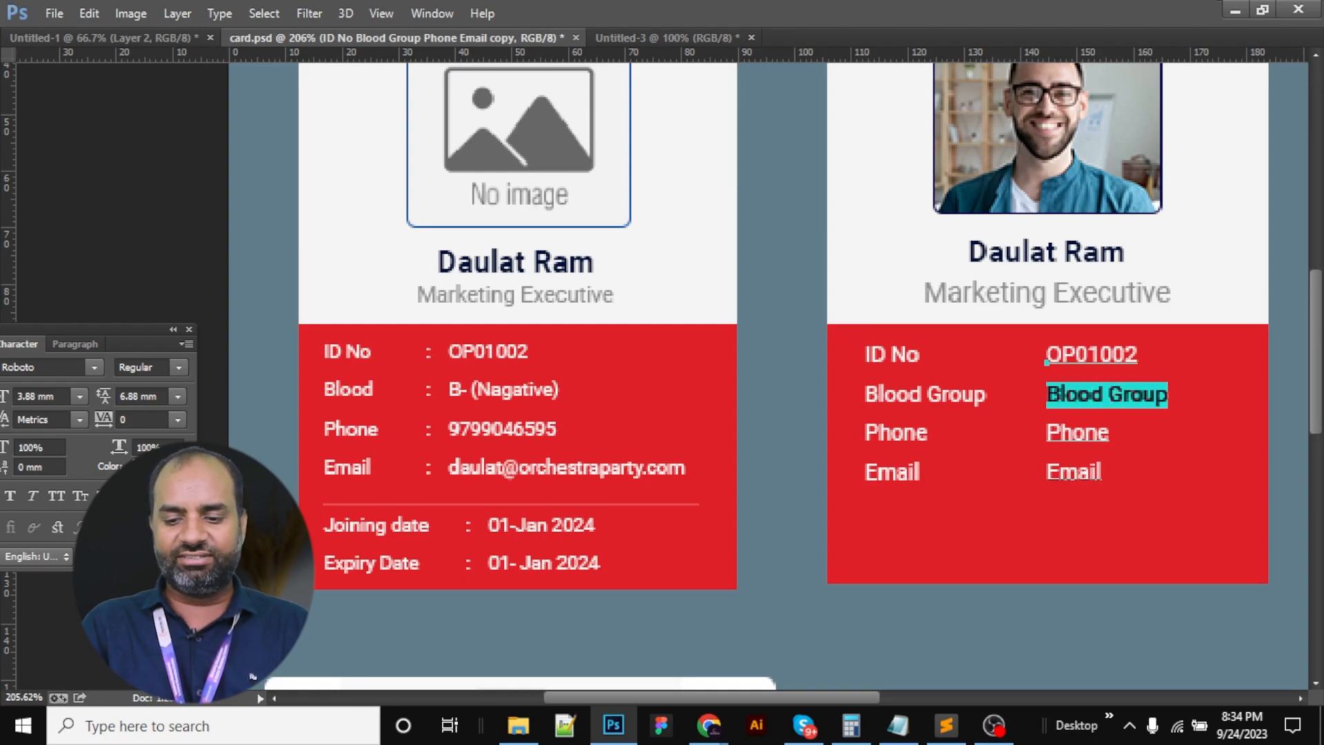
text(B)
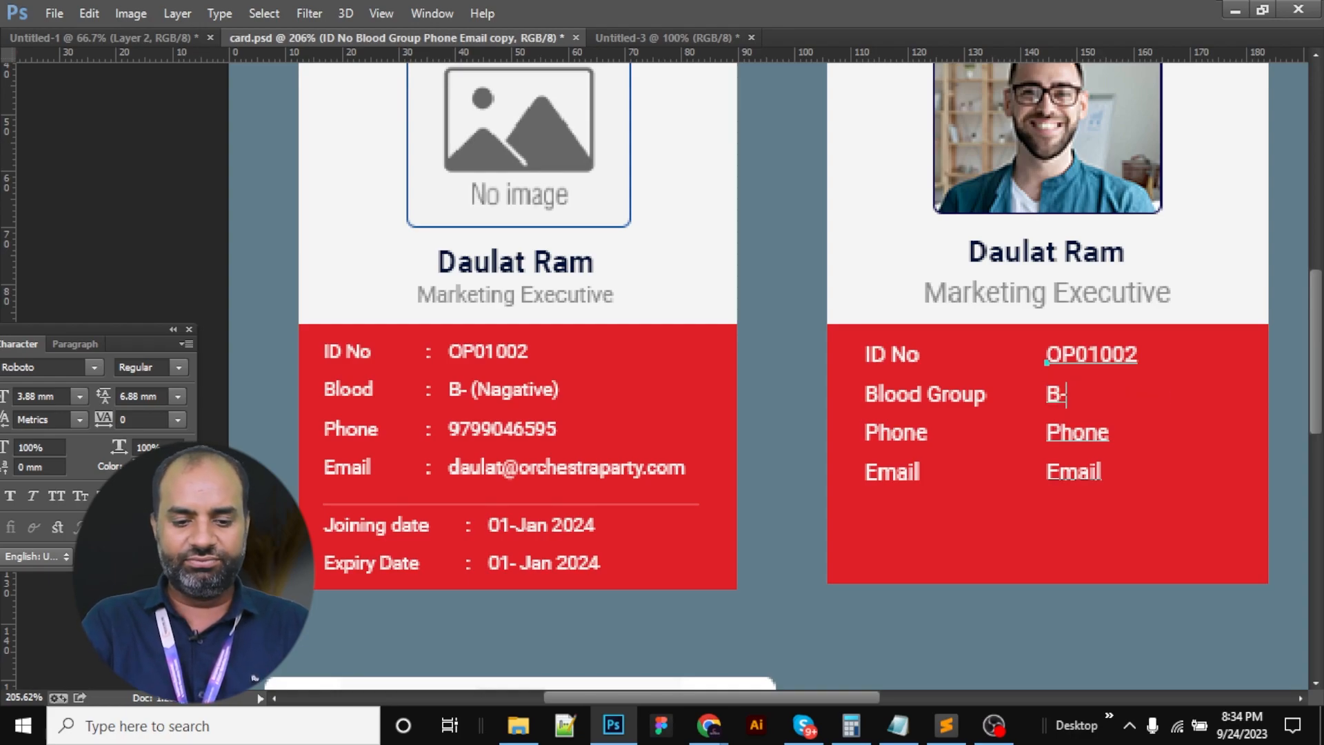
text(- ()Naga)
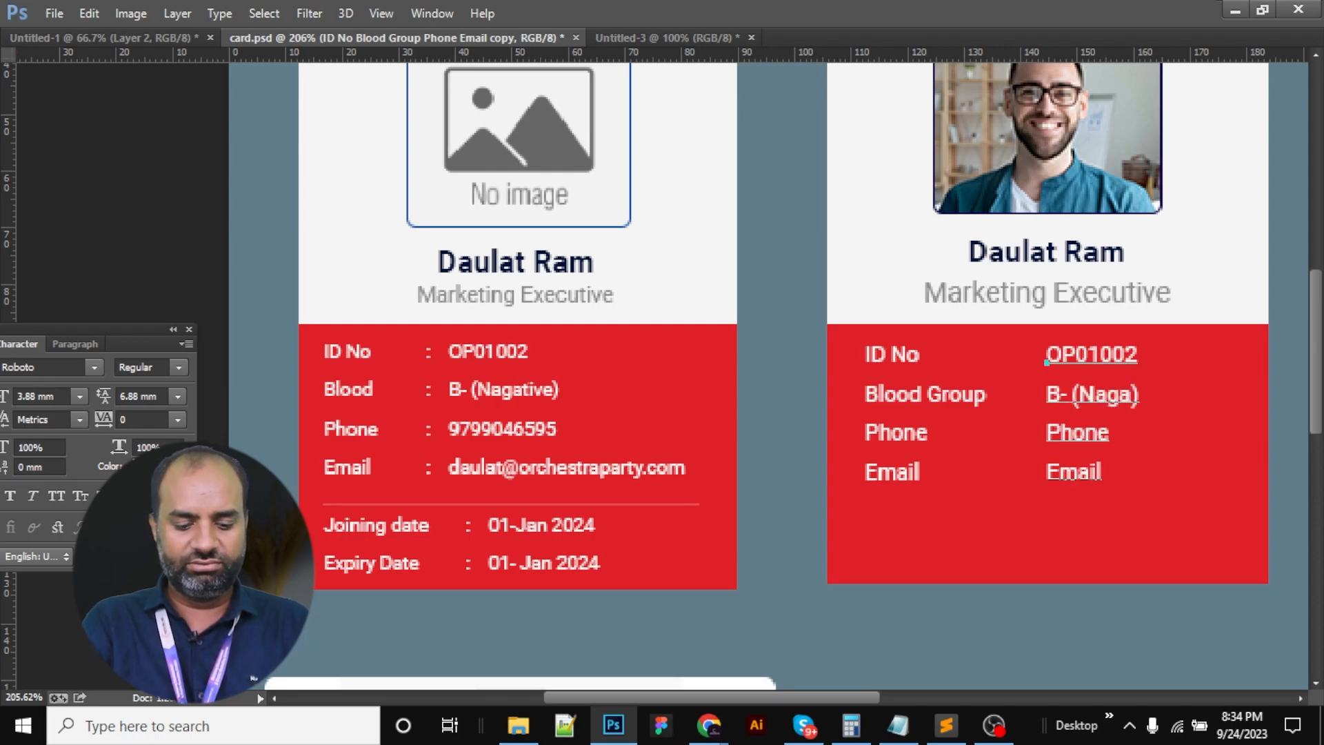
text(tive)
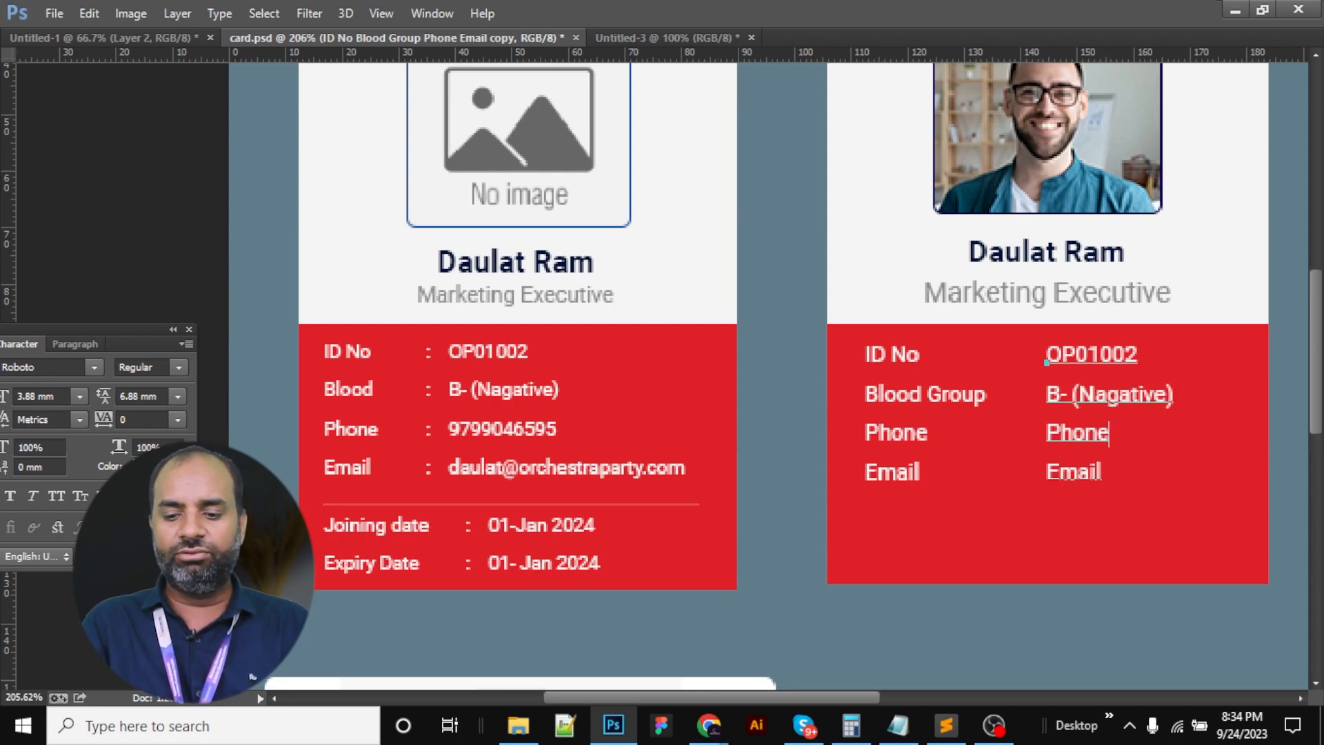
key(shift+Left)
key(shift+Left)
key(shift+Left)
key(shift+Left)
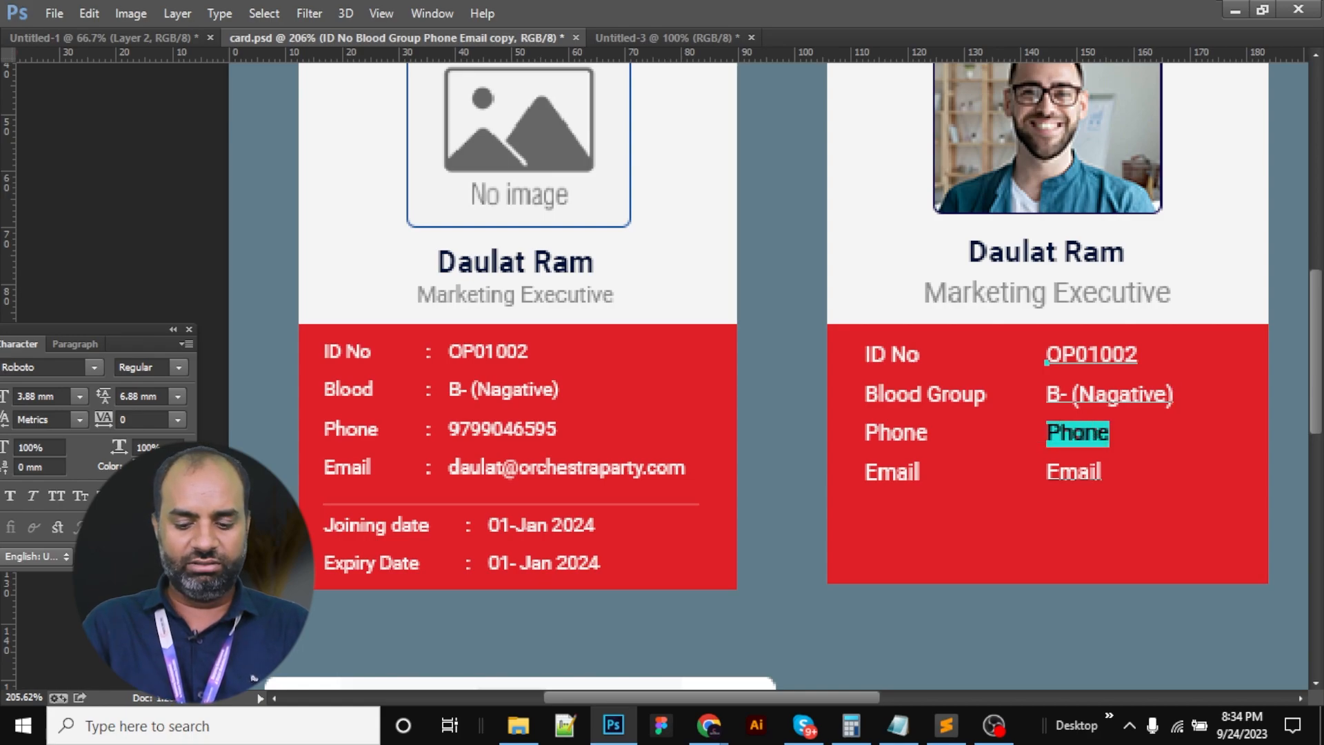
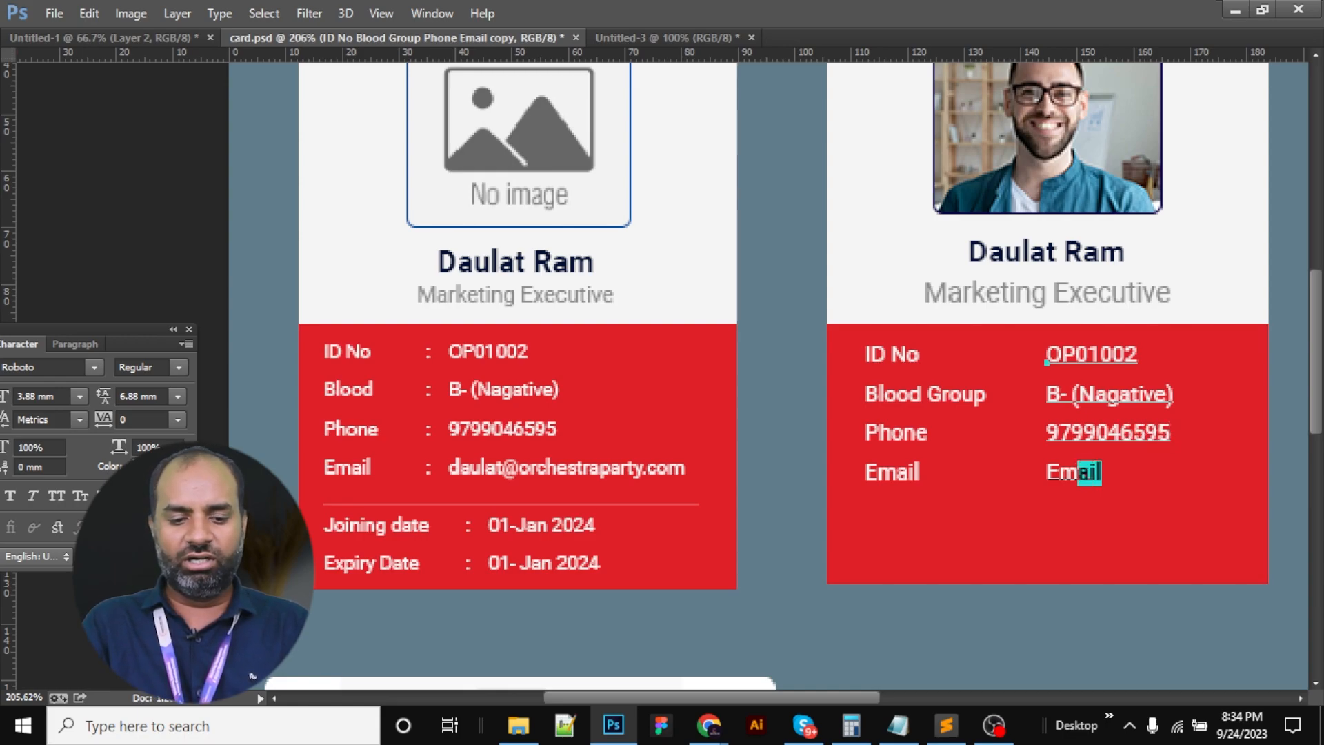
key(shift+Left)
key(shift+Left)
key(shift+Left)
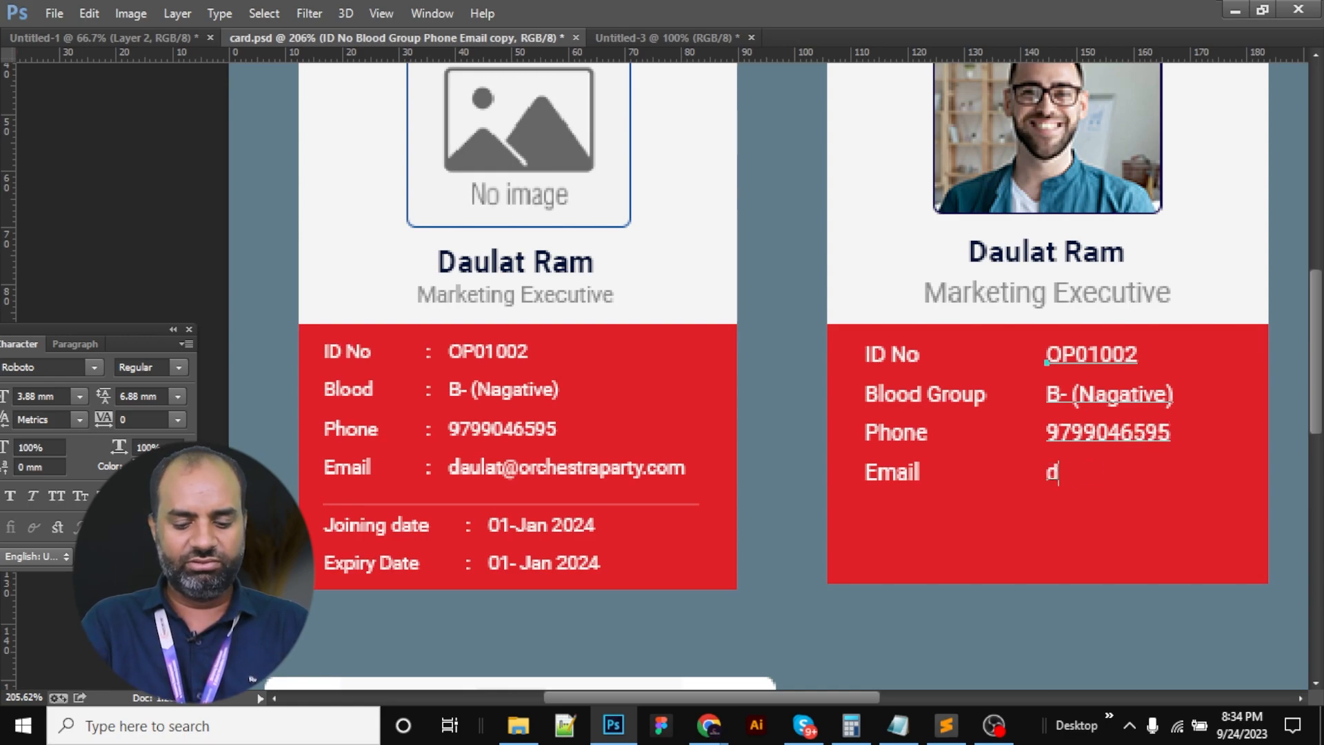
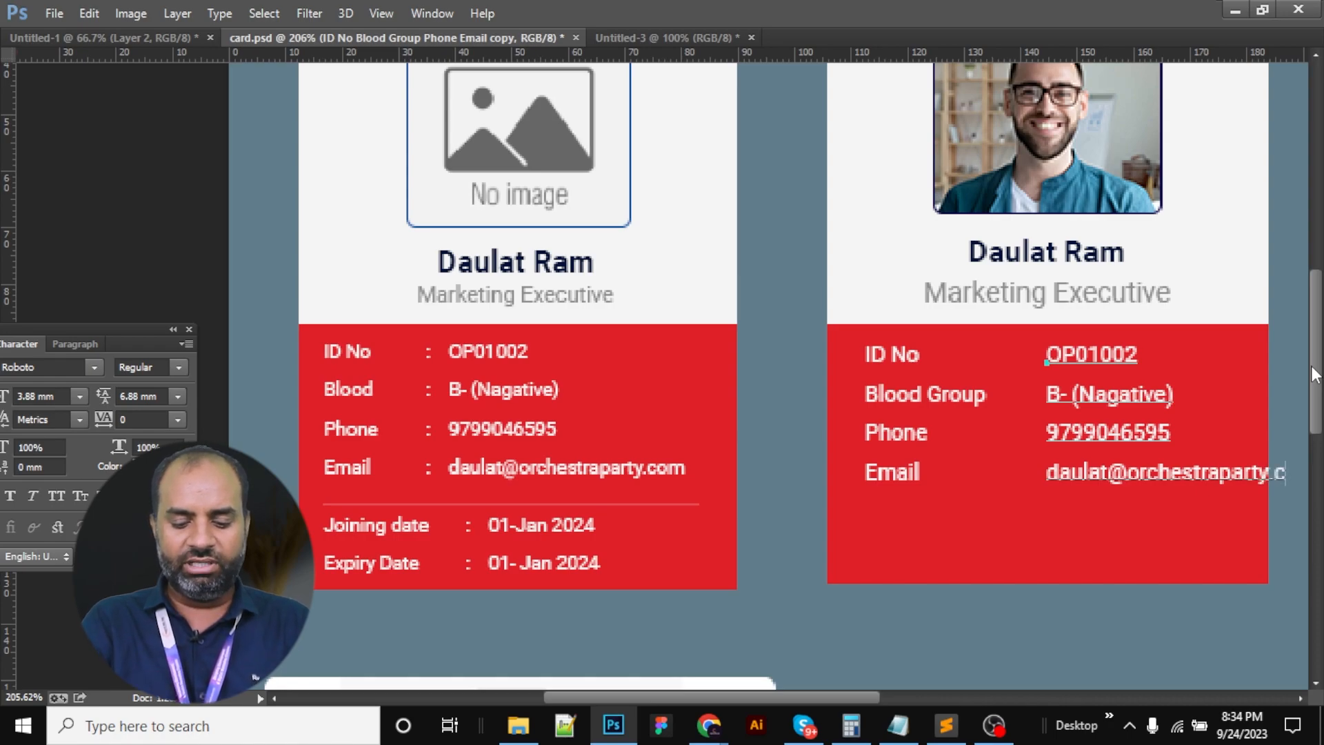
Commit the values and nudge the value column into position
key(ctrl+Return)
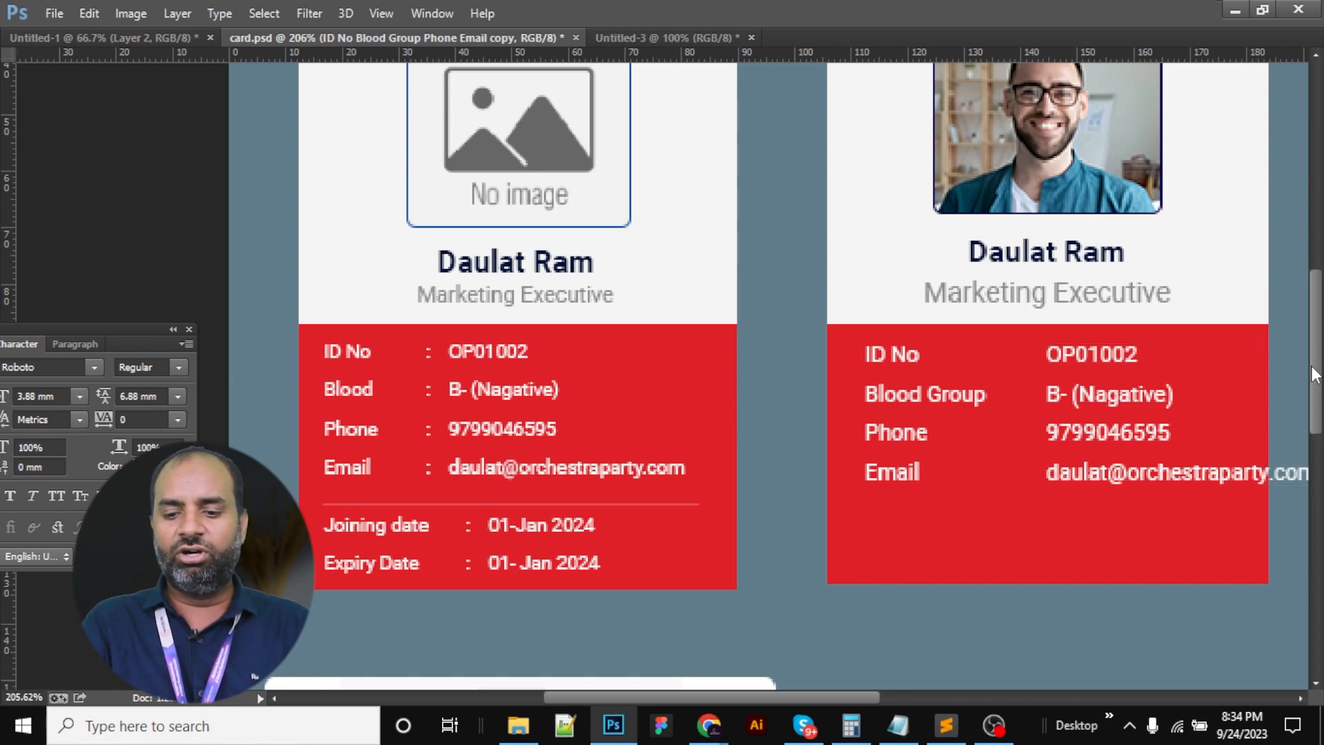
key(shift+Left)
key(shift+Left)
key(shift+Right)
key(shift+Left)
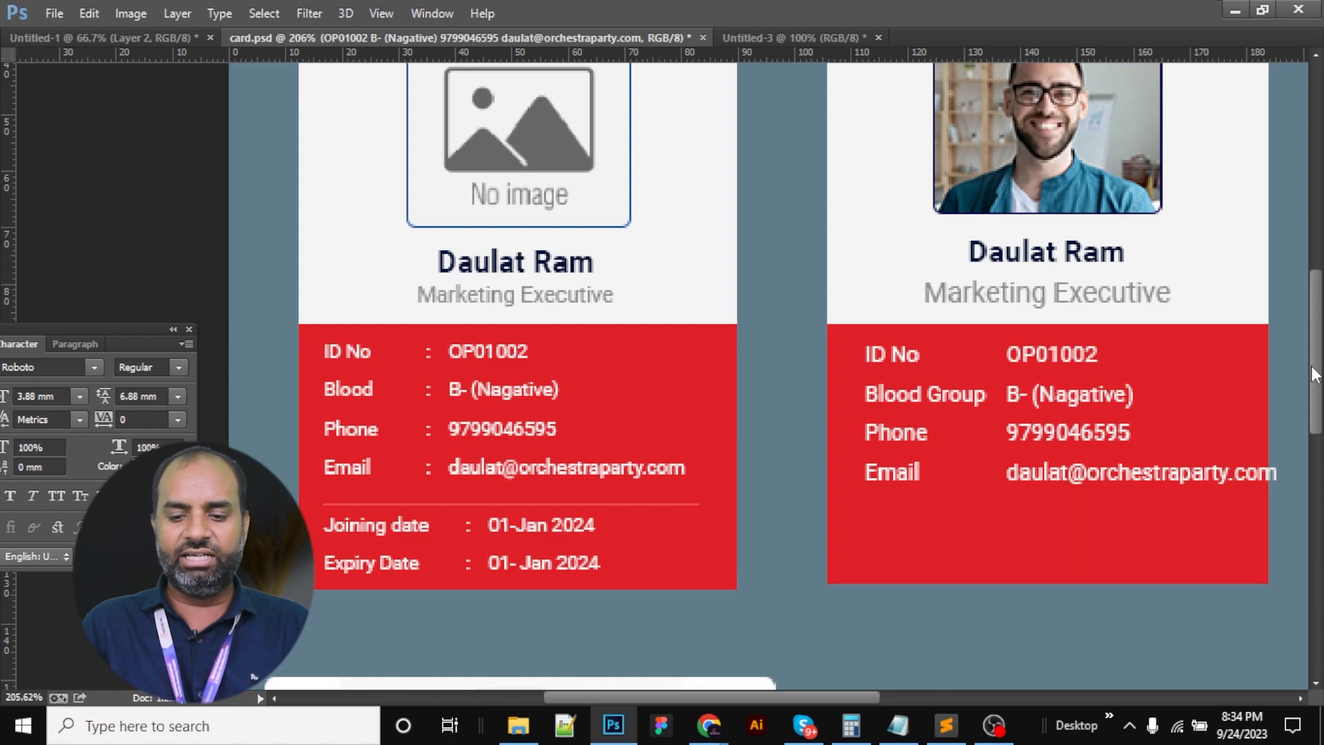
Shrink the values text, stepping its size down to 2.88 mm
double_click(882, 397)
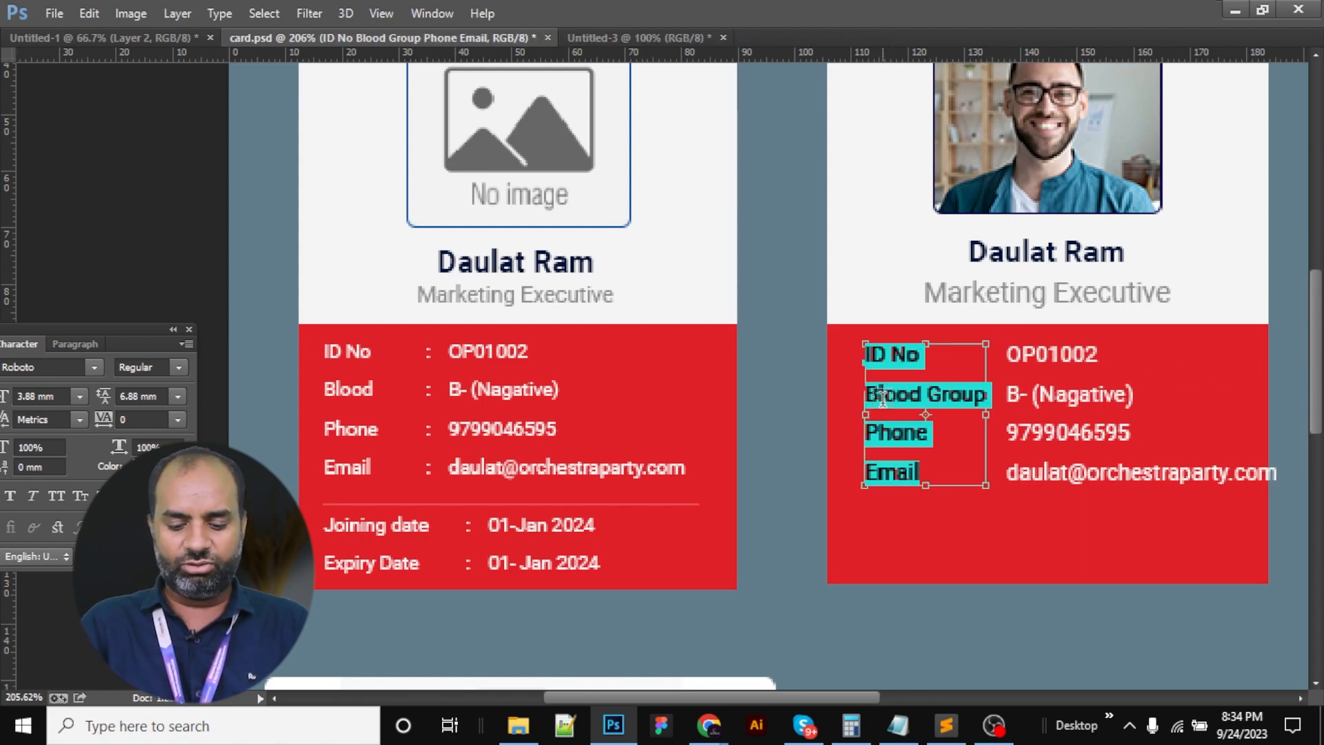
key(ctrl+t)
key(ctrl+t)
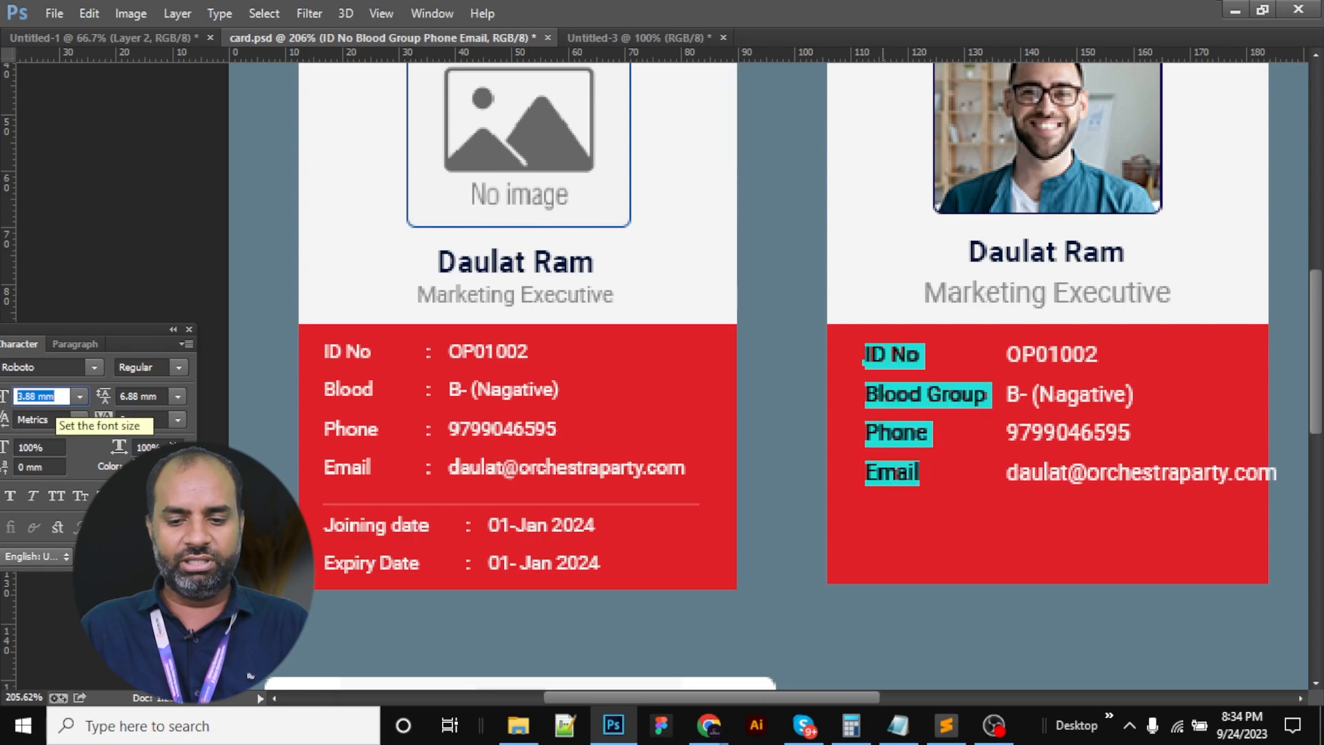
key(ctrl+Return)
click(1014, 395)
key(ctrl+a)
click(38, 392)
key(Down)
key(Up)
key(Down)
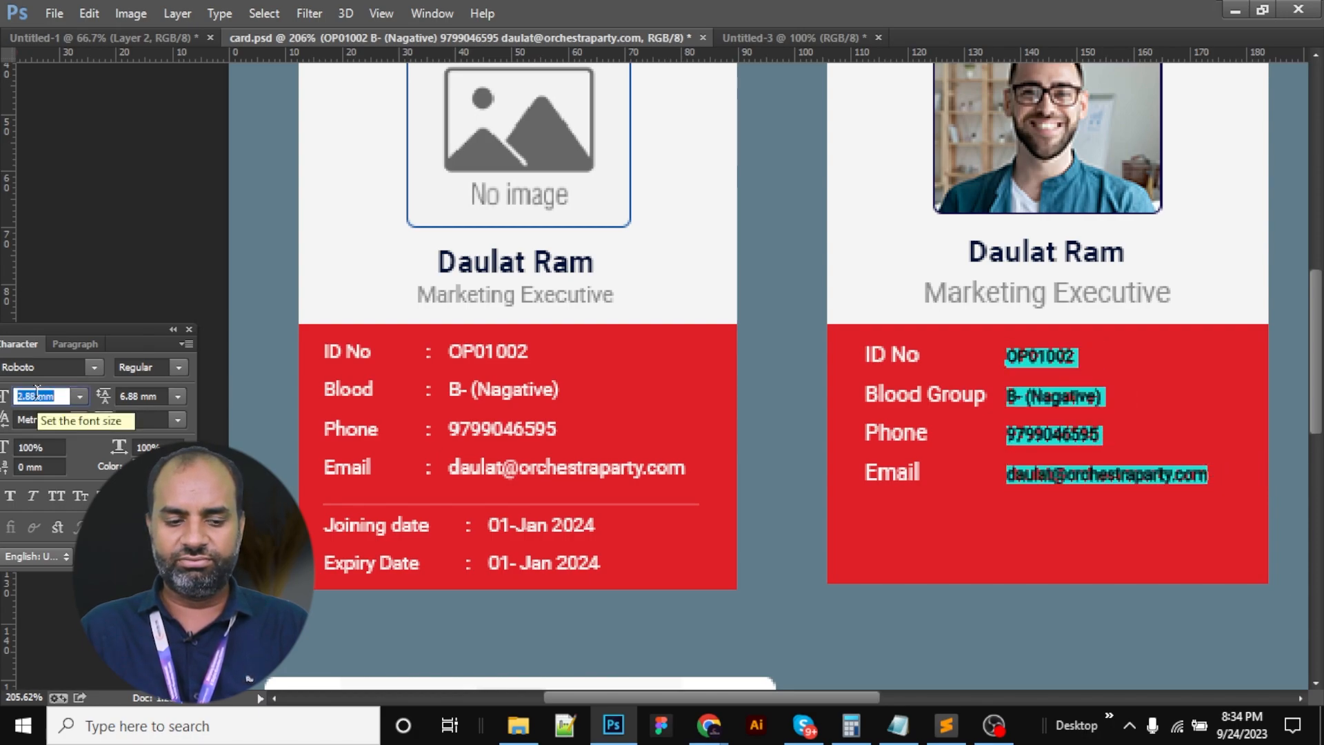
key(Up)
key(Down)
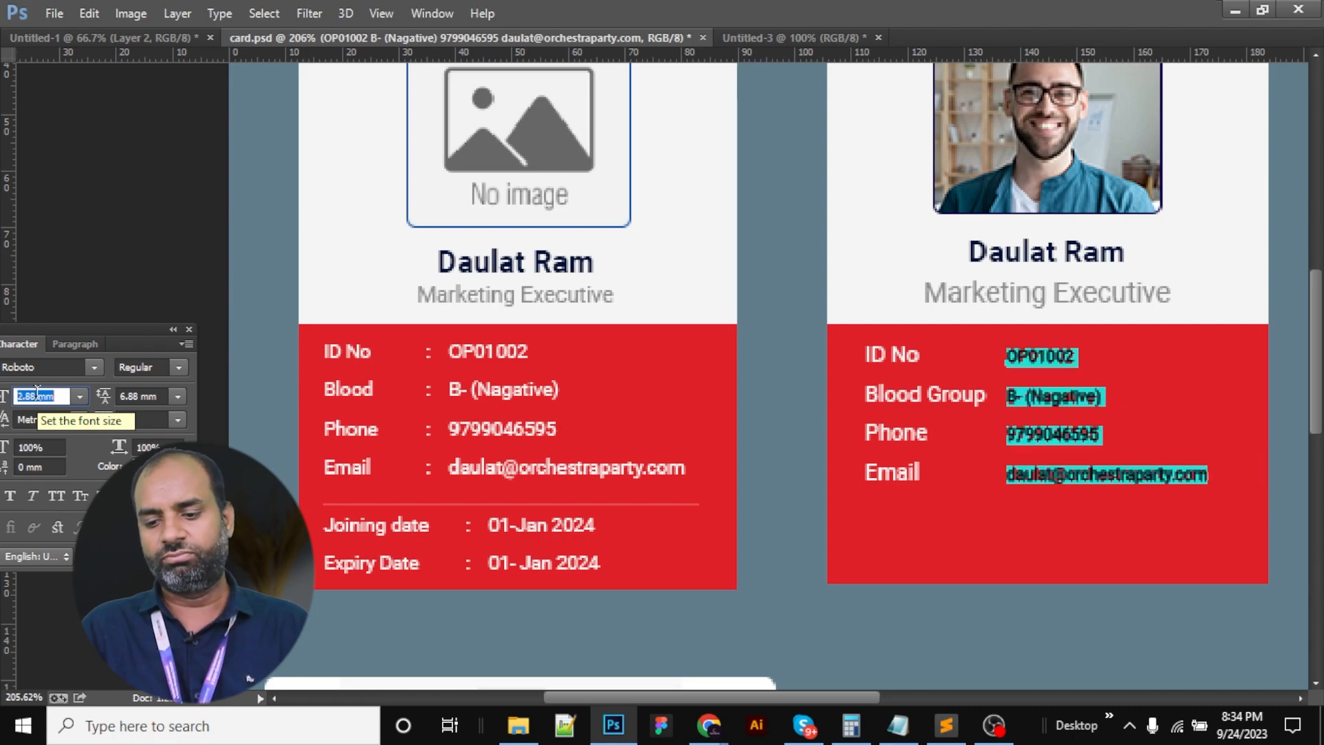
key(ctrl)
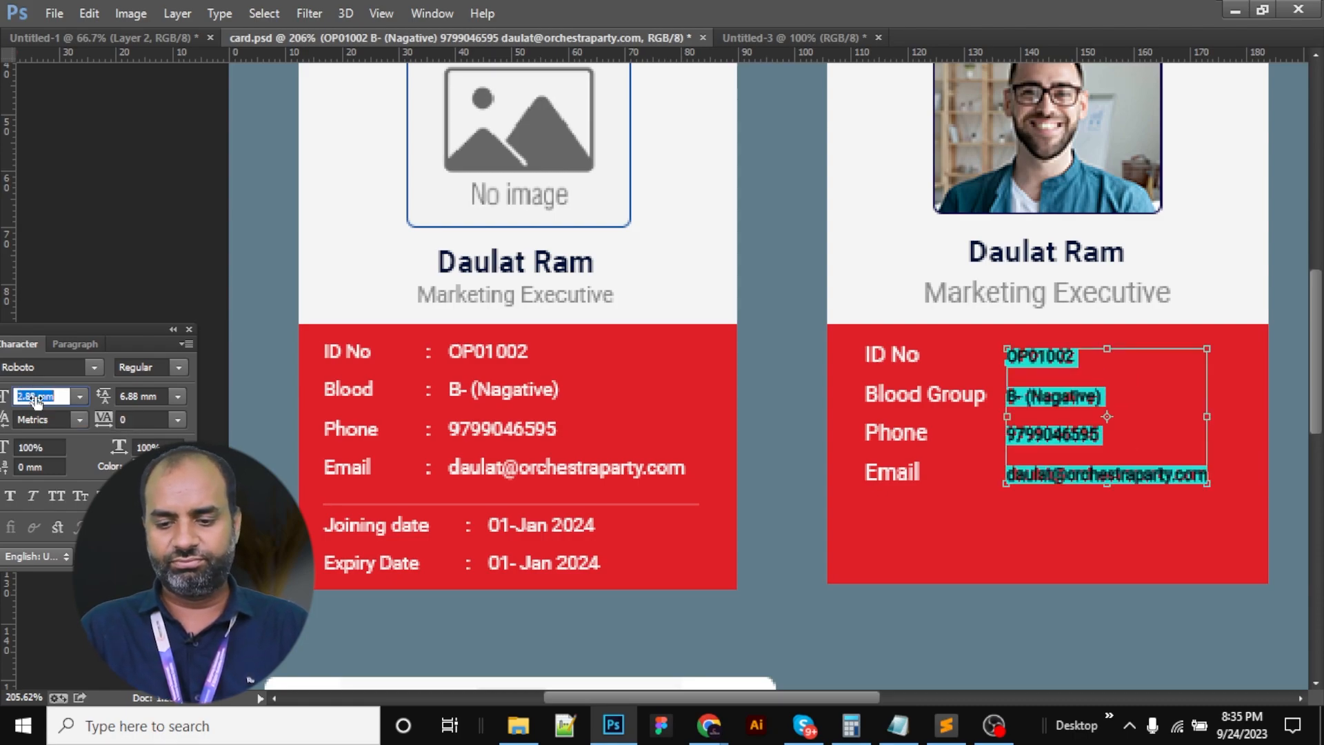
key(ctrl+Return)
key(ctrl+Return)
Set the values text to exactly 3 mm
right_click(1090, 324)
click(1155, 361)
drag(725, 381, 812, 506)
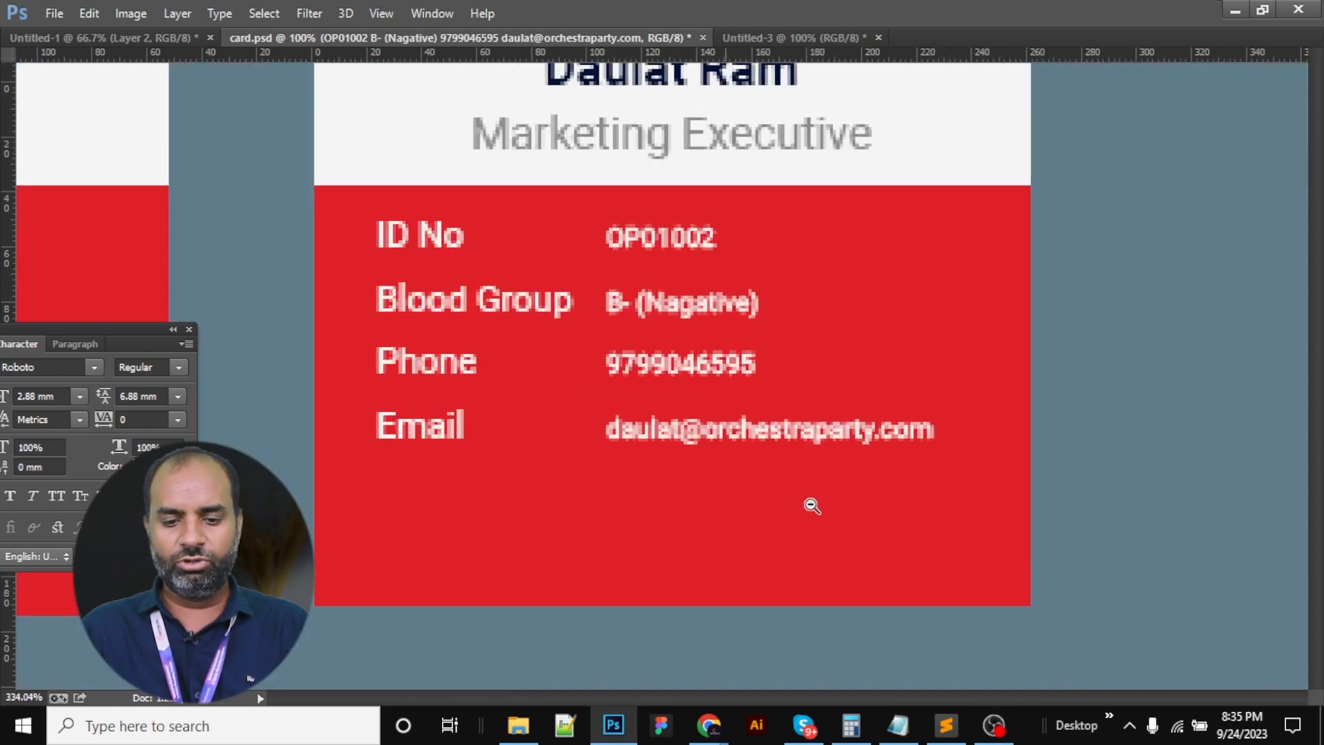
click(691, 303)
key(ctrl+a)
click(21, 396)
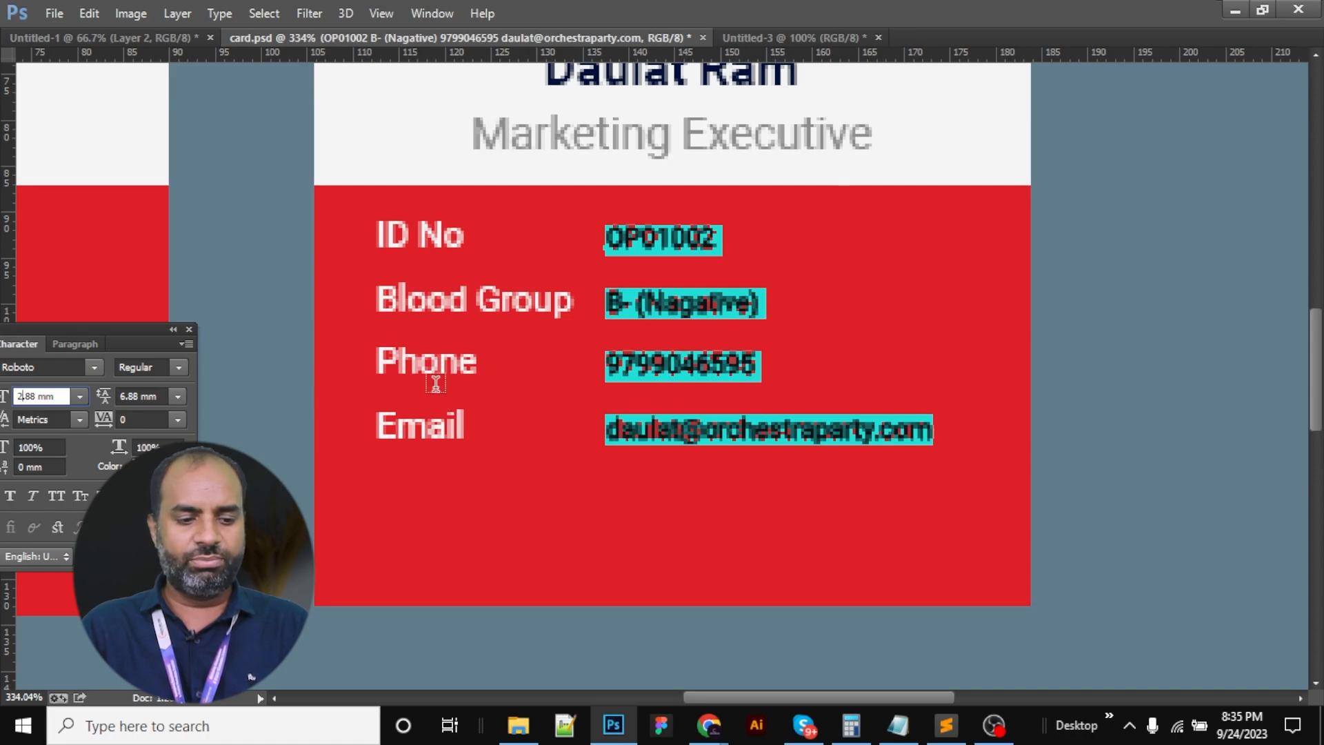
key(shift+Right)
key(shift+Right)
key(shift+Right)
key(shift+Right)
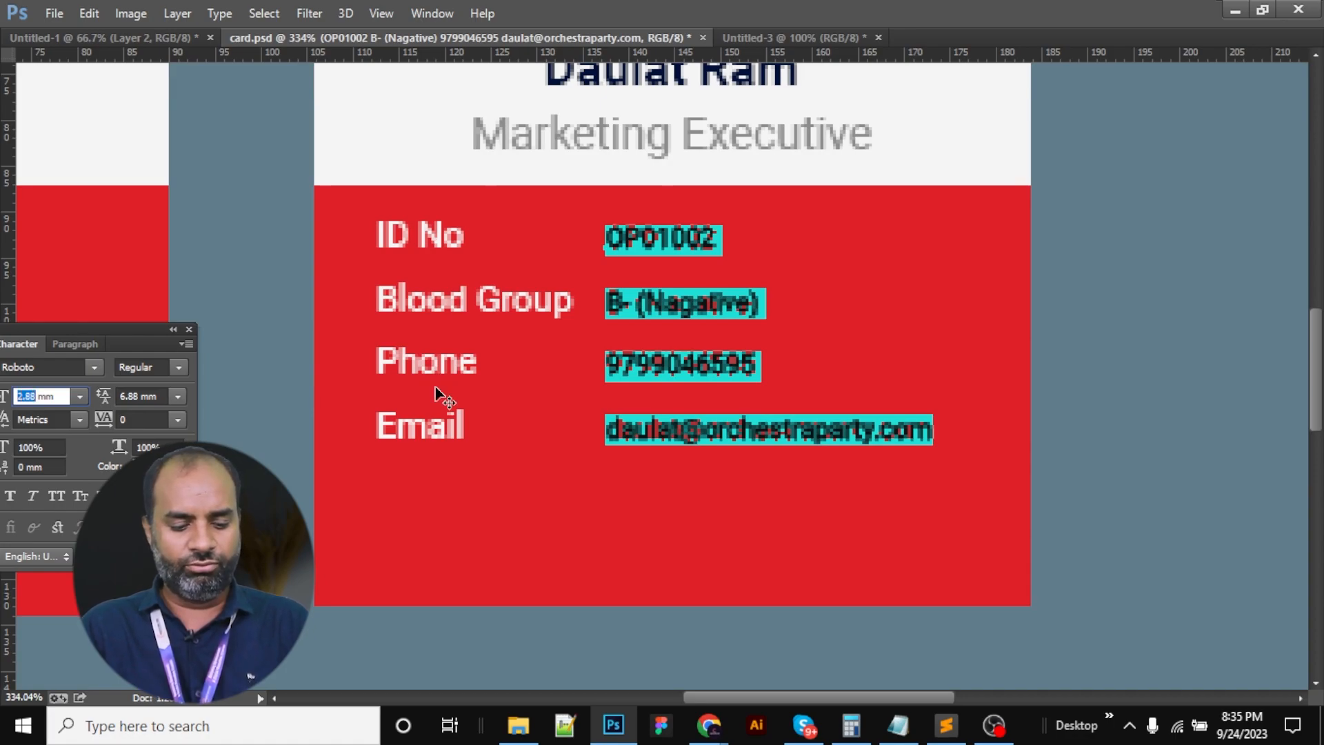
text(3)
key(Return)
key(ctrl+Return)
Set the four labels to 3 mm font size
click(435, 307)
key(ctrl+a)
click(26, 396)
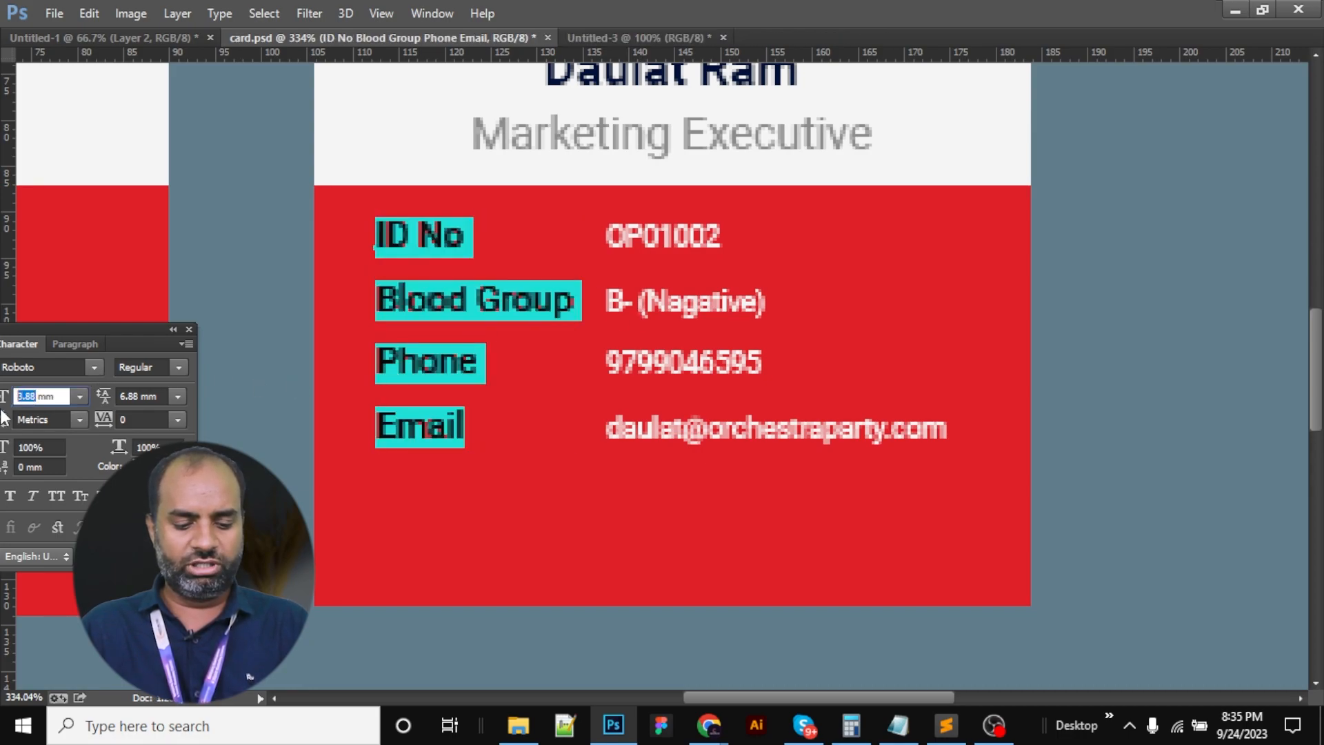
text(3)
key(Return)
key(ctrl+Return)
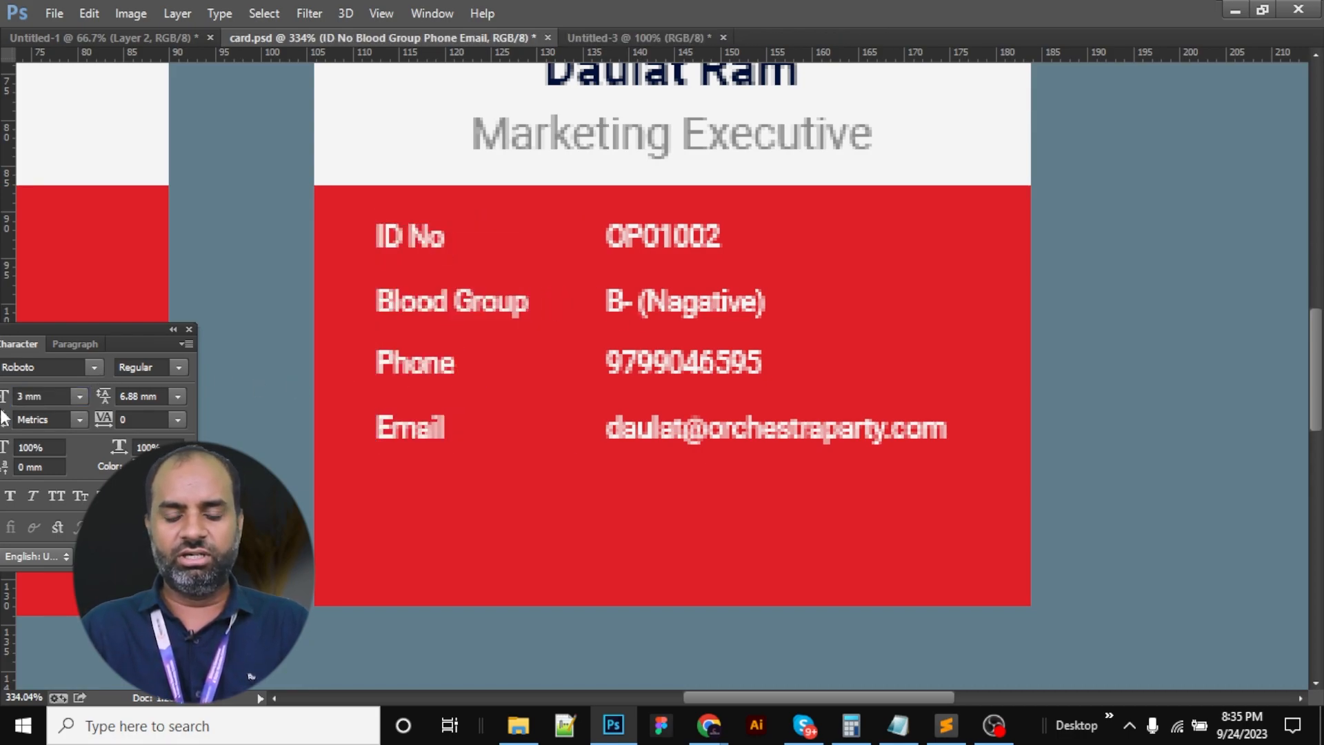
Insert a colon with spacing before each of the four values
click(655, 249)
text(:)
key(shift+Left)
key(shift+Left)
key(shift+Left)
key(shift+Left)
key(ctrl+c)
key(Right)
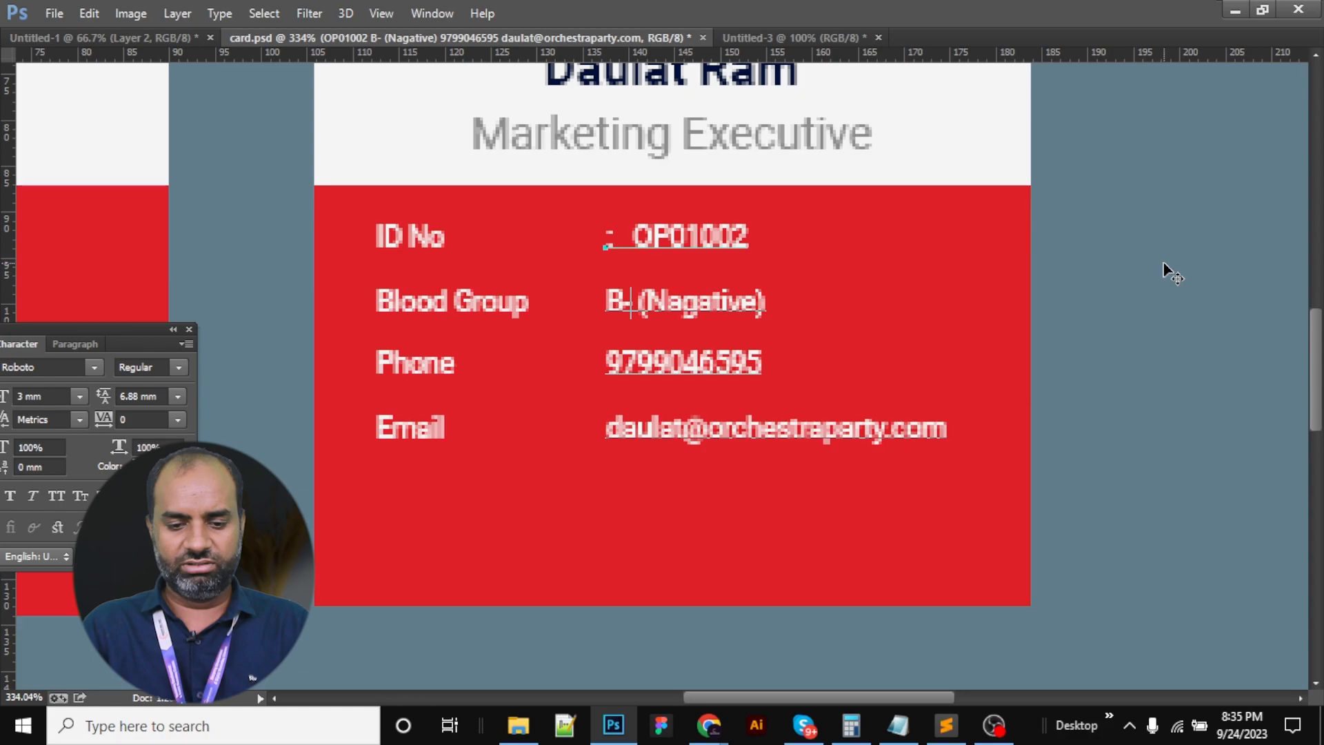
key(ctrl+v)
key(Down)
key(Home)
key(ctrl+v)
key(Down)
key(Home)
key(ctrl+v)
key(ctrl+Return)
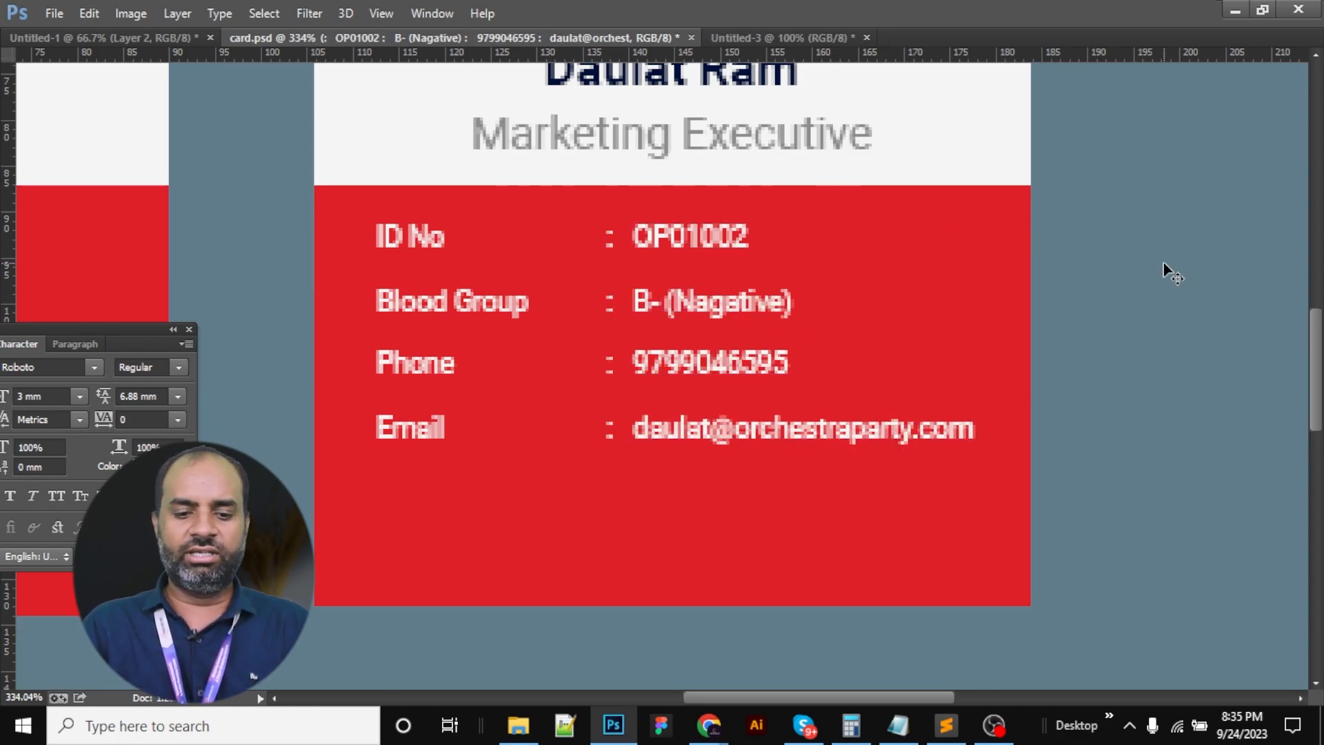
Zoom in on the right card and marquee-select a thin strip beneath the Email row
right_click(605, 303)
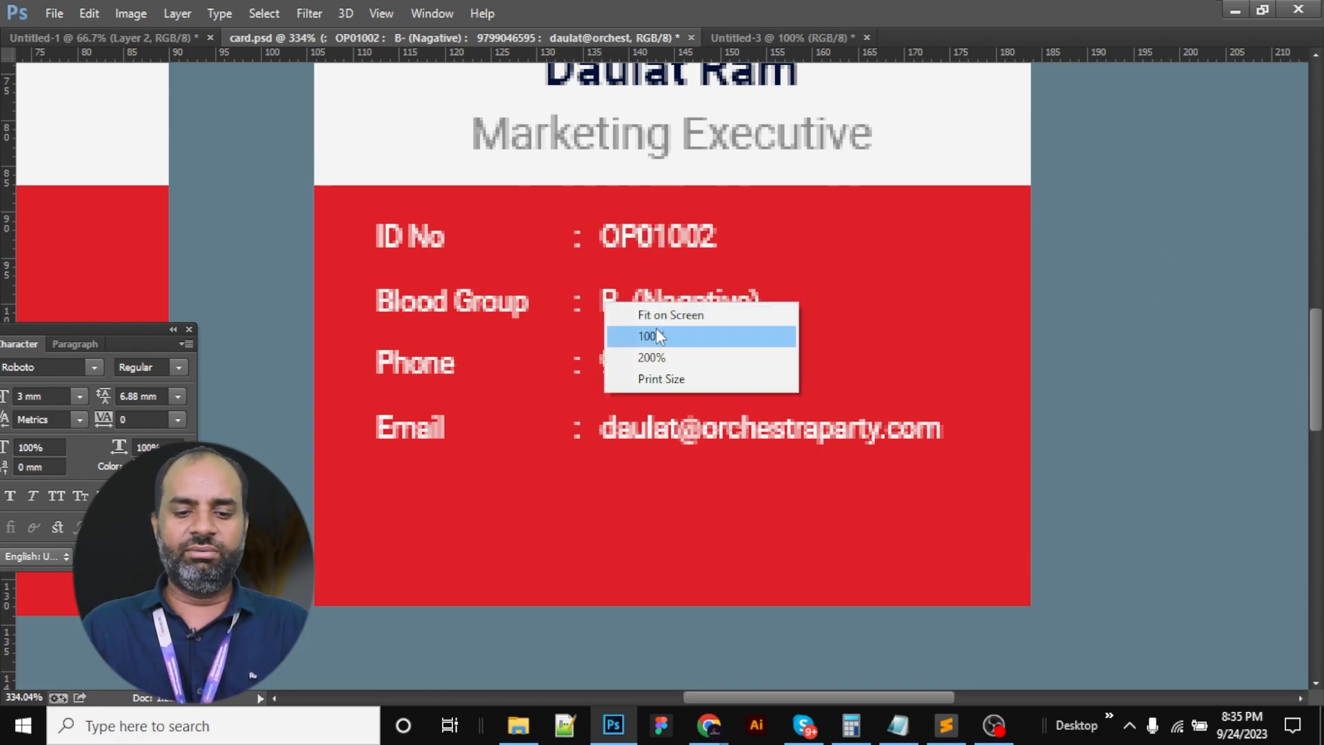
click(656, 331)
drag(399, 440, 596, 514)
drag(897, 448, 719, 371)
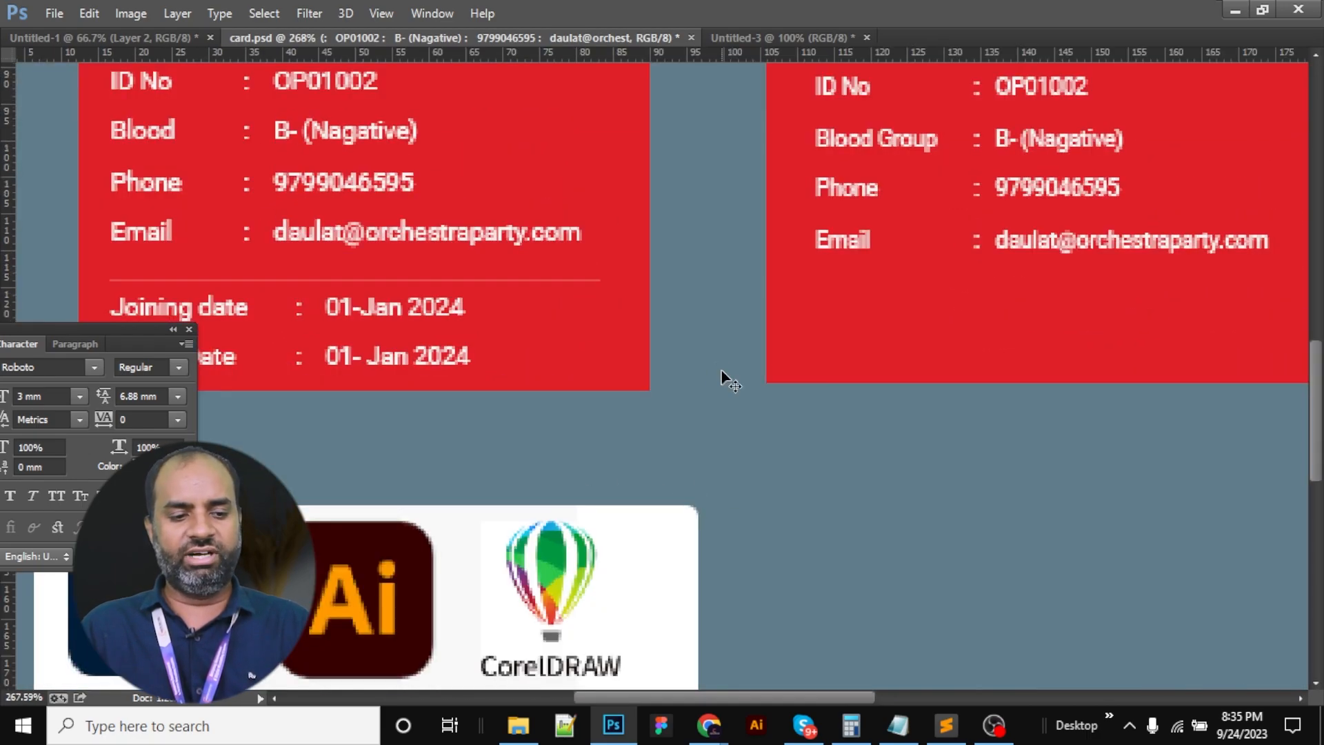
key(Tab)
drag(55, 153, 94, 163)
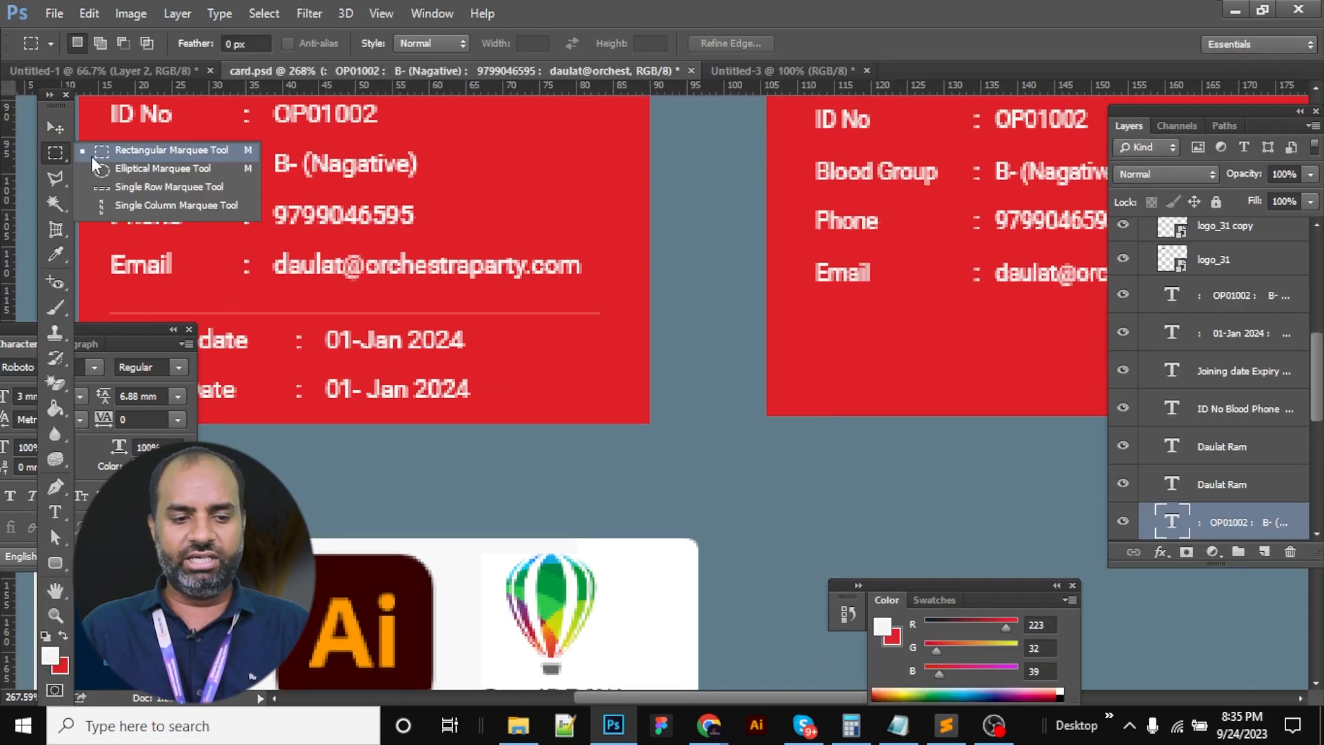
key(Tab)
drag(999, 431, 355, 239)
drag(338, 230, 657, 260)
drag(498, 248, 973, 249)
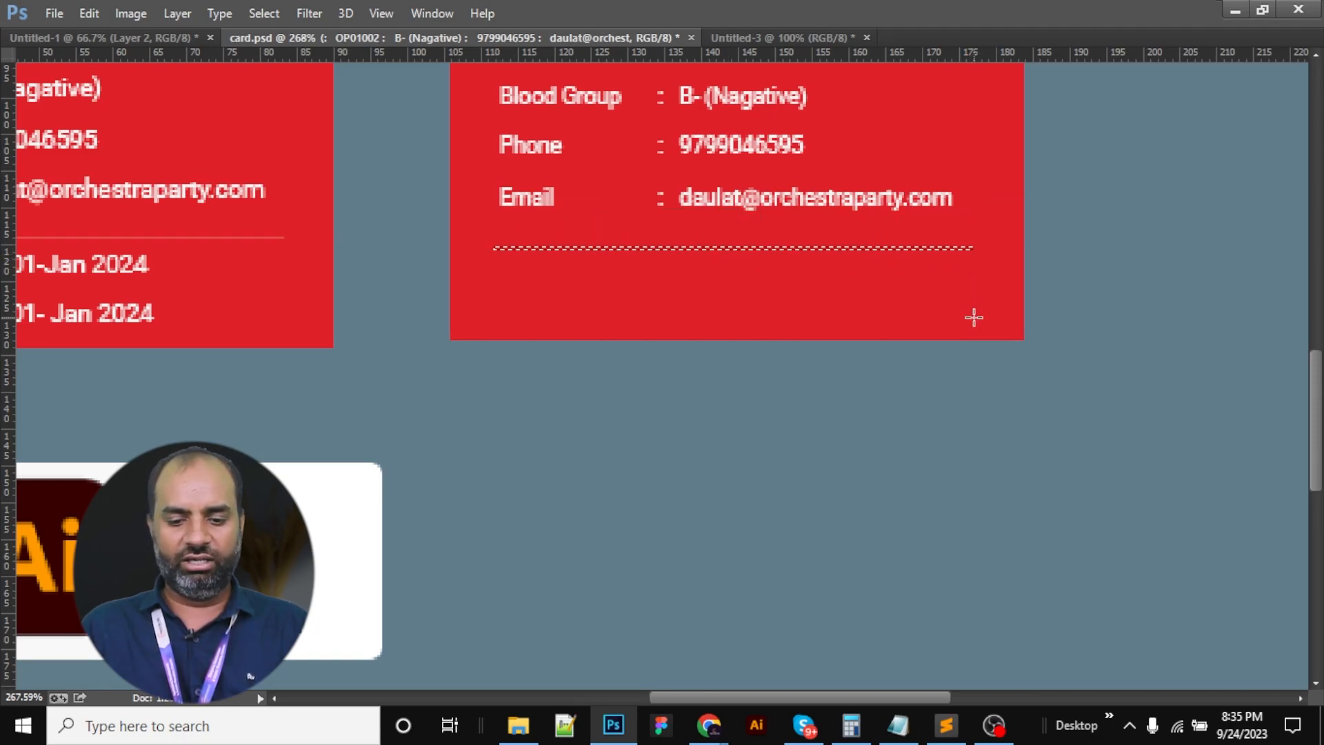
Fill the strip with a lighter shade of the card's red on a new layer, then deselect
key(ctrl+shift+n)
key(Return)
key(Tab)
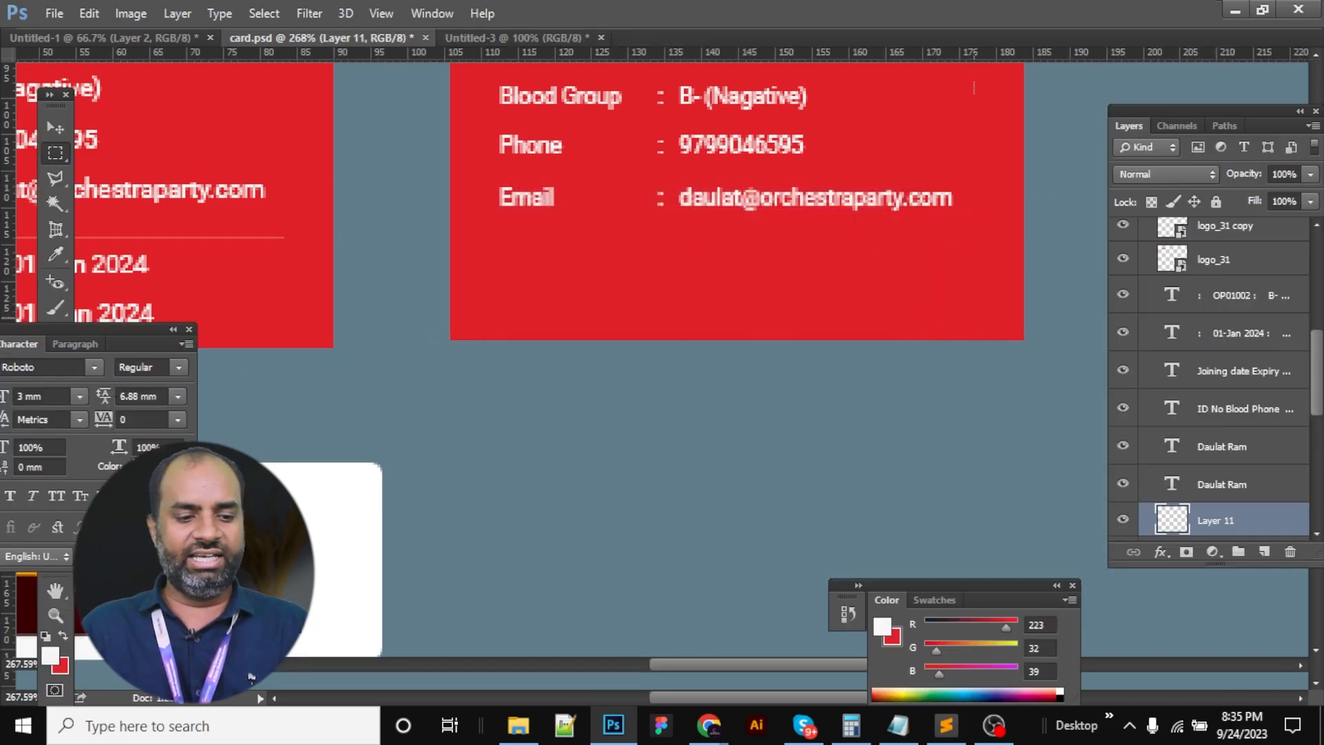
click(50, 656)
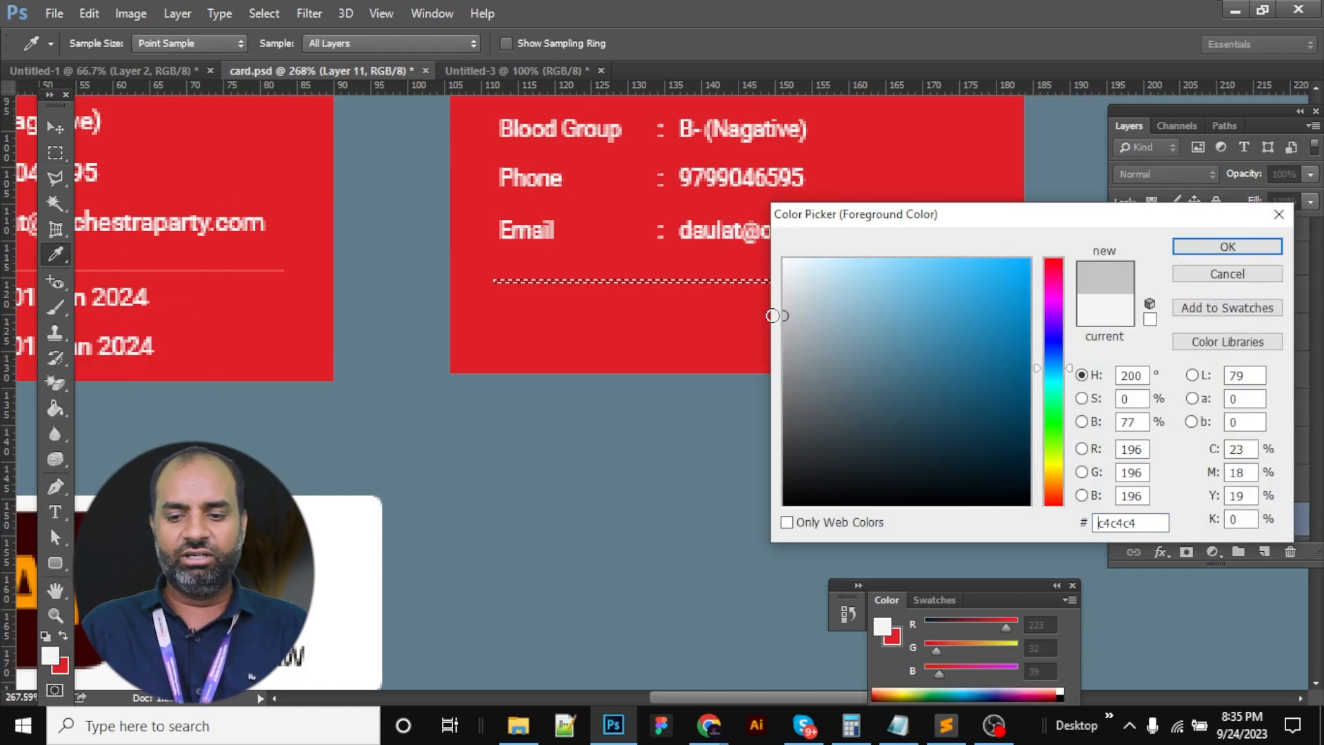
click(645, 324)
drag(942, 279, 934, 271)
click(1228, 249)
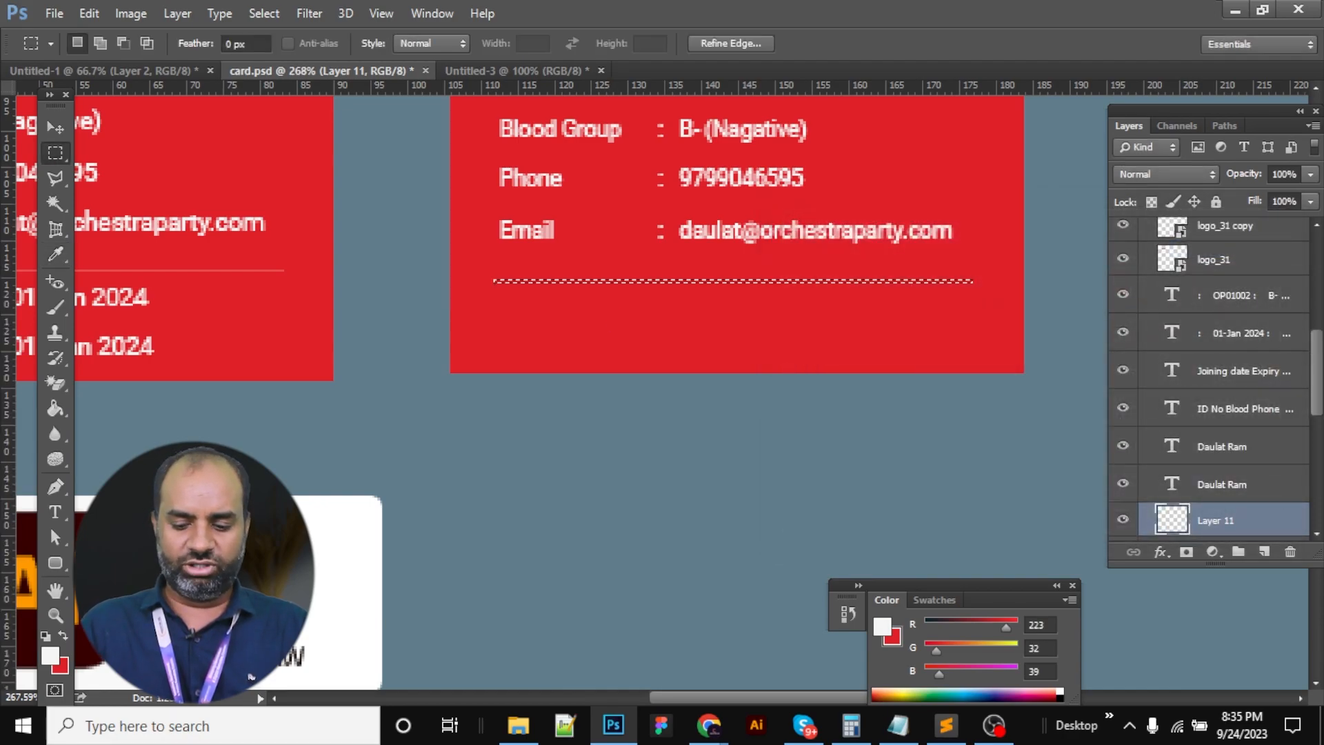
key(alt+BackSpace)
key(ctrl+d)
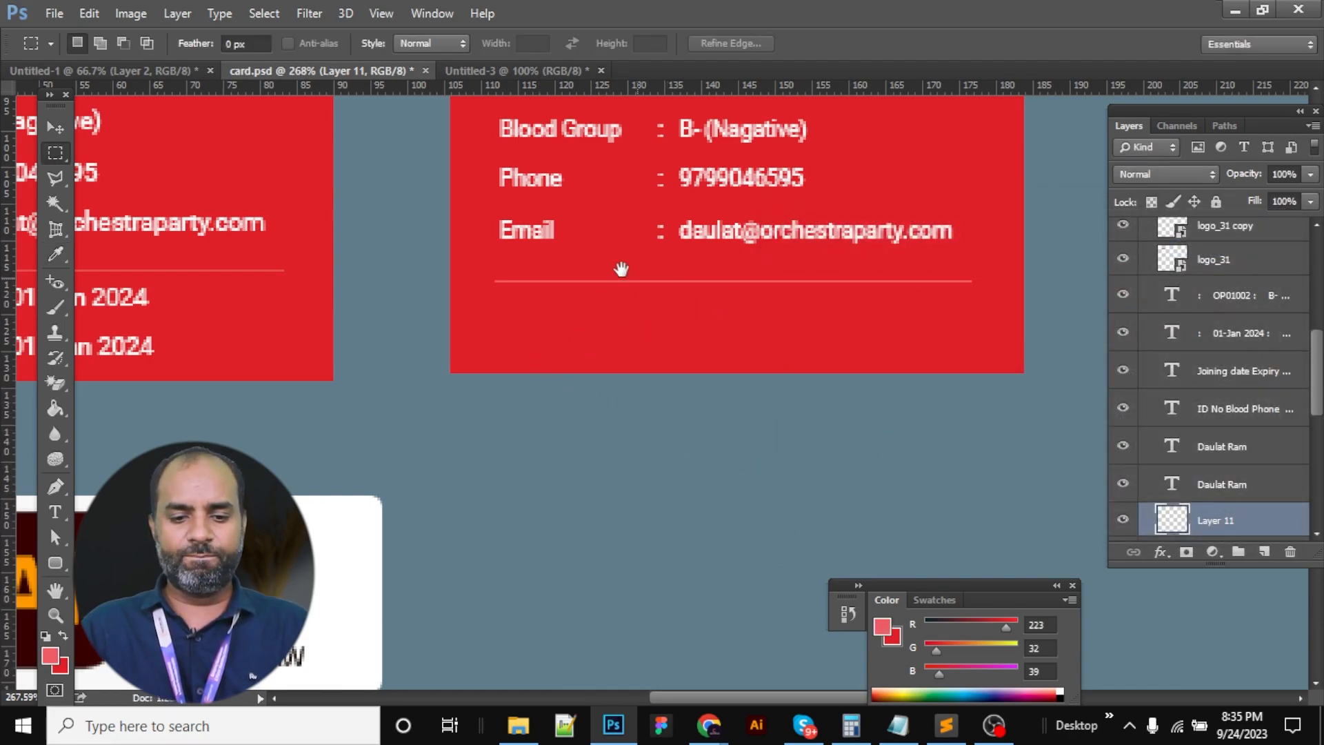
right_click(589, 239)
click(656, 271)
drag(676, 451, 710, 467)
Move the right card's copied label layer down below the divider and begin editing its text
key(v)
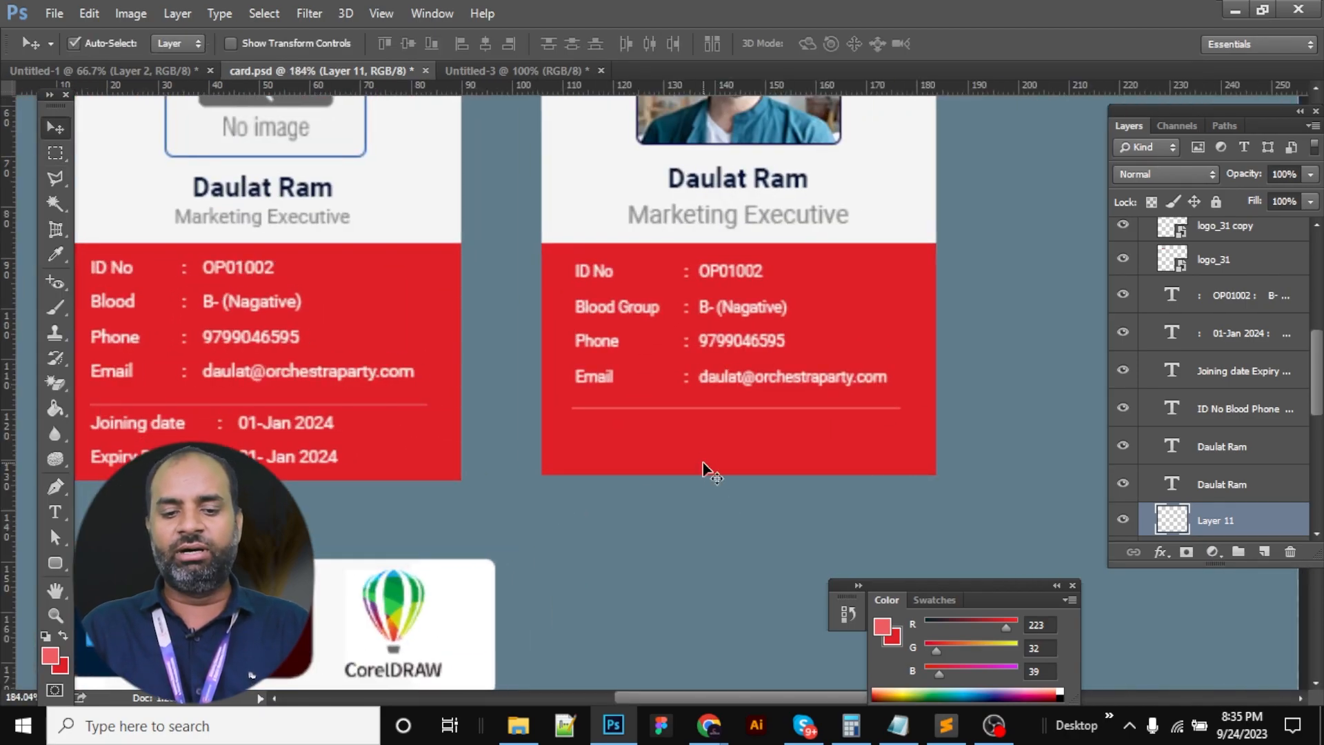
drag(583, 398, 666, 269)
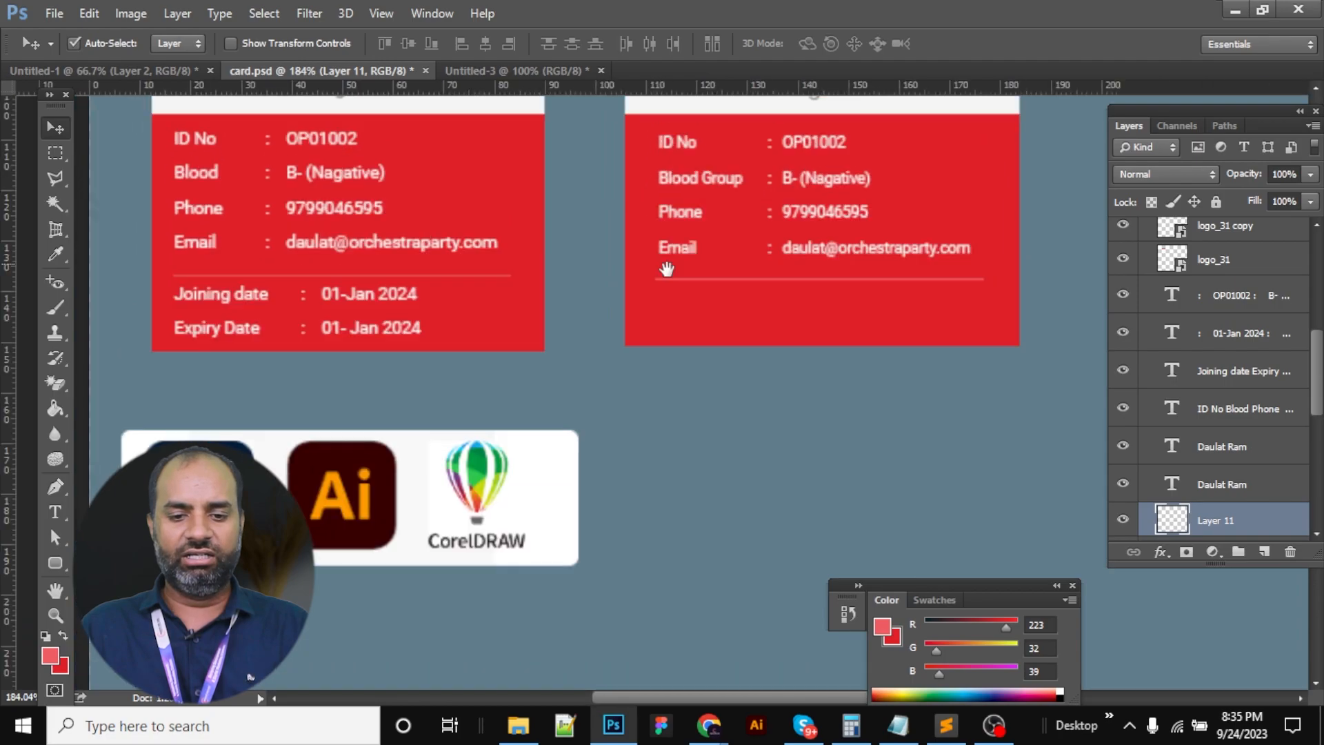
click(677, 220)
key(shift+Down)
key(shift+Down)
key(shift+Down)
key(shift+Down)
key(shift+Down)
key(shift+Down)
key(shift+Down)
key(shift+Down)
key(shift+Down)
key(shift+Down)
key(shift+Down)
key(Down)
key(Down)
key(Down)
key(Down)
key(Down)
key(Down)
key(Down)
key(Down)
key(t)
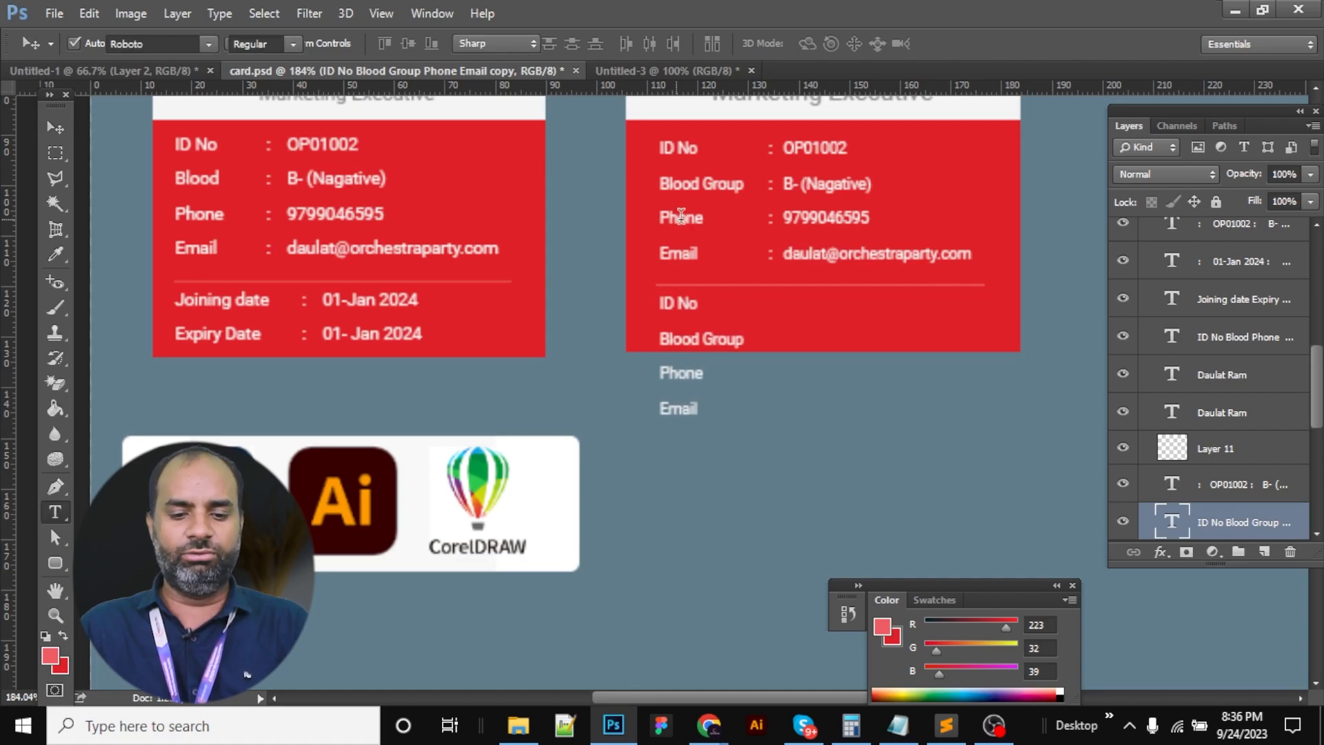
triple_click(682, 306)
text(Join)
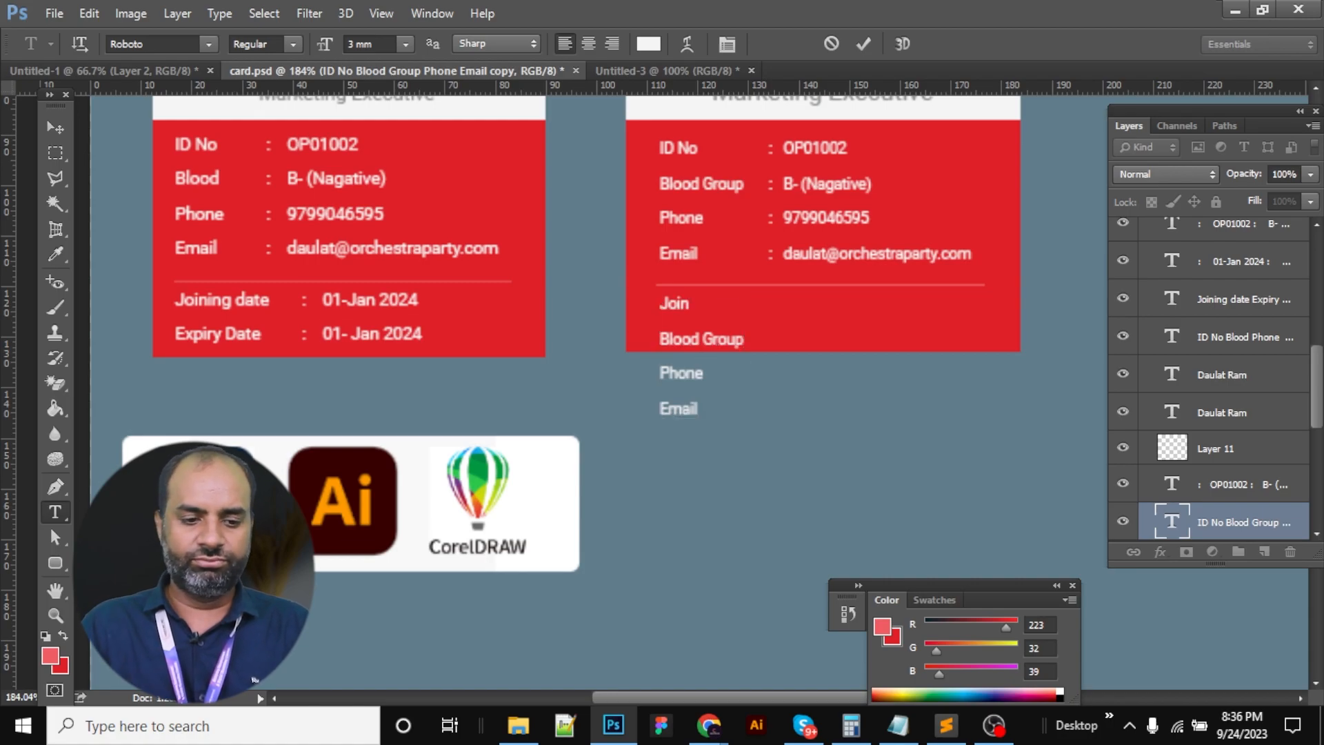
key(ctrl+Return)
Replace the copied labels with 'Joining date' and 'Expiry Date' copied from the left card
triple_click(209, 302)
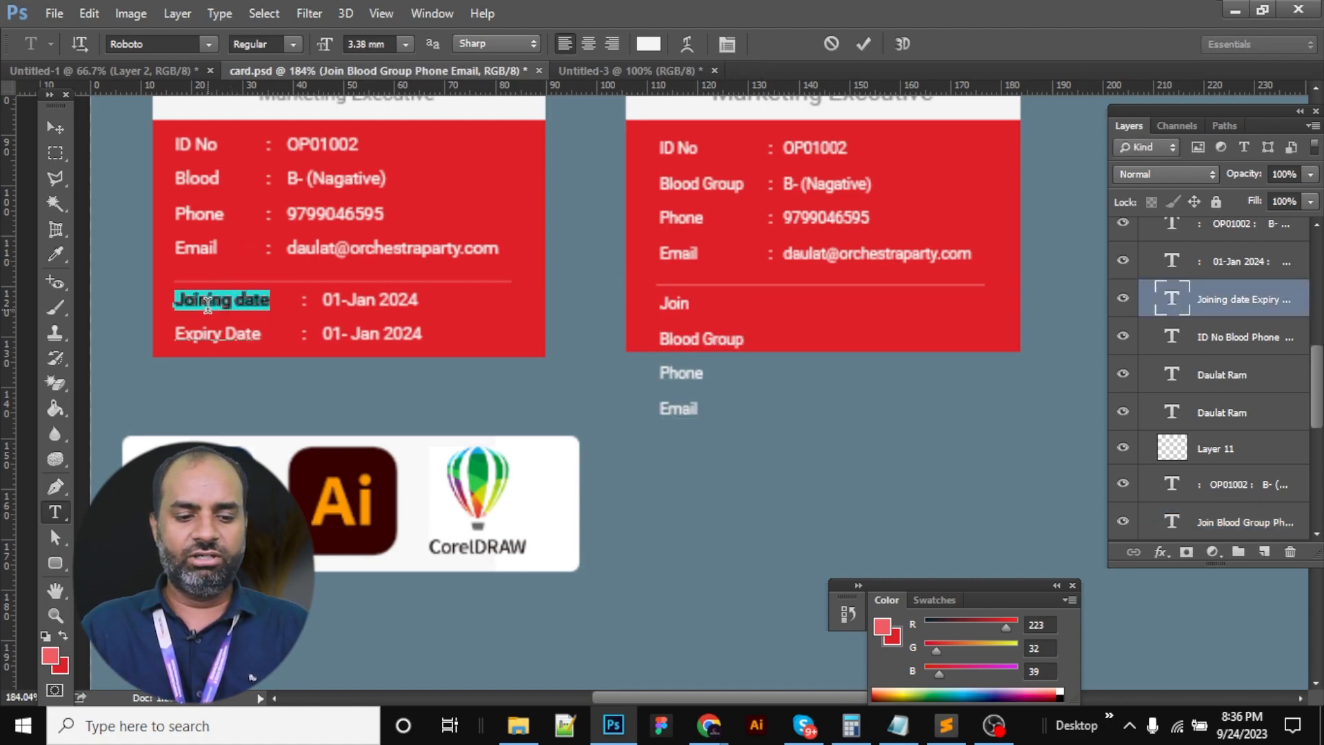
key(ctrl+a)
key(ctrl+Return)
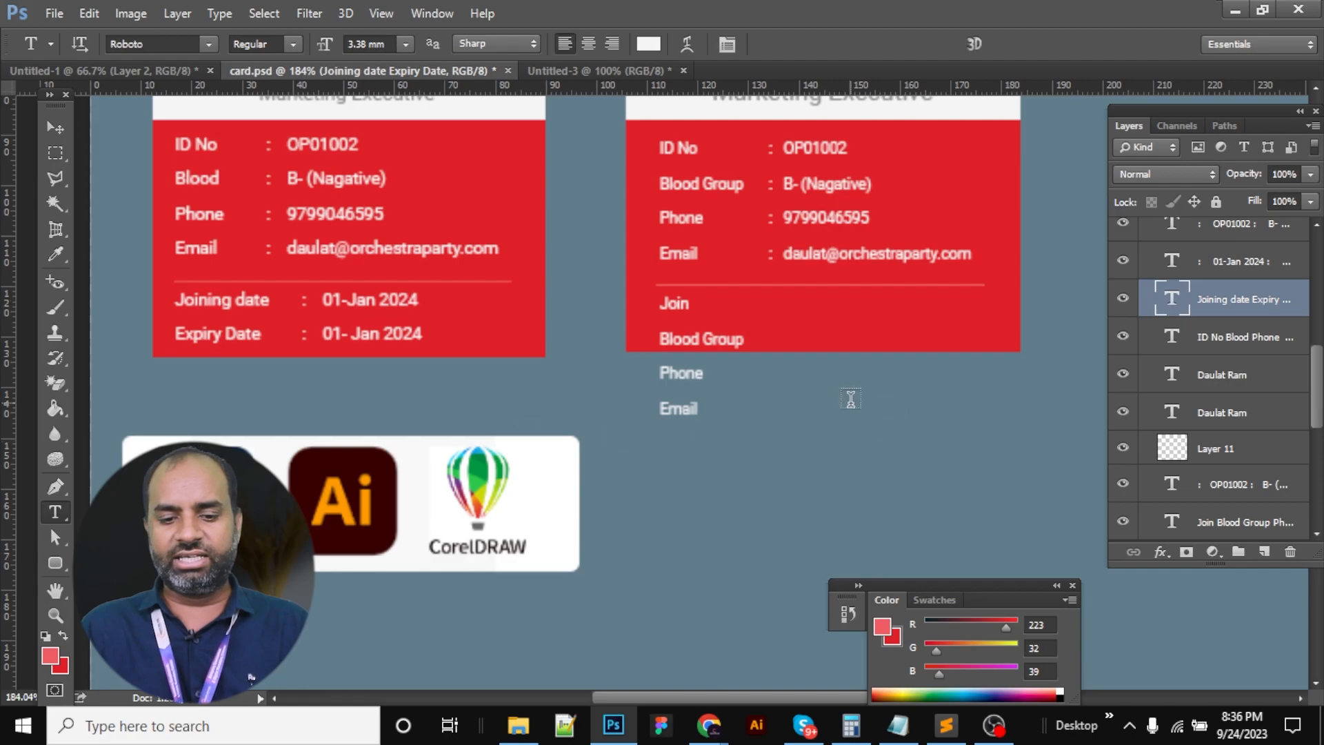
click(679, 336)
key(ctrl+a)
key(ctrl+v)
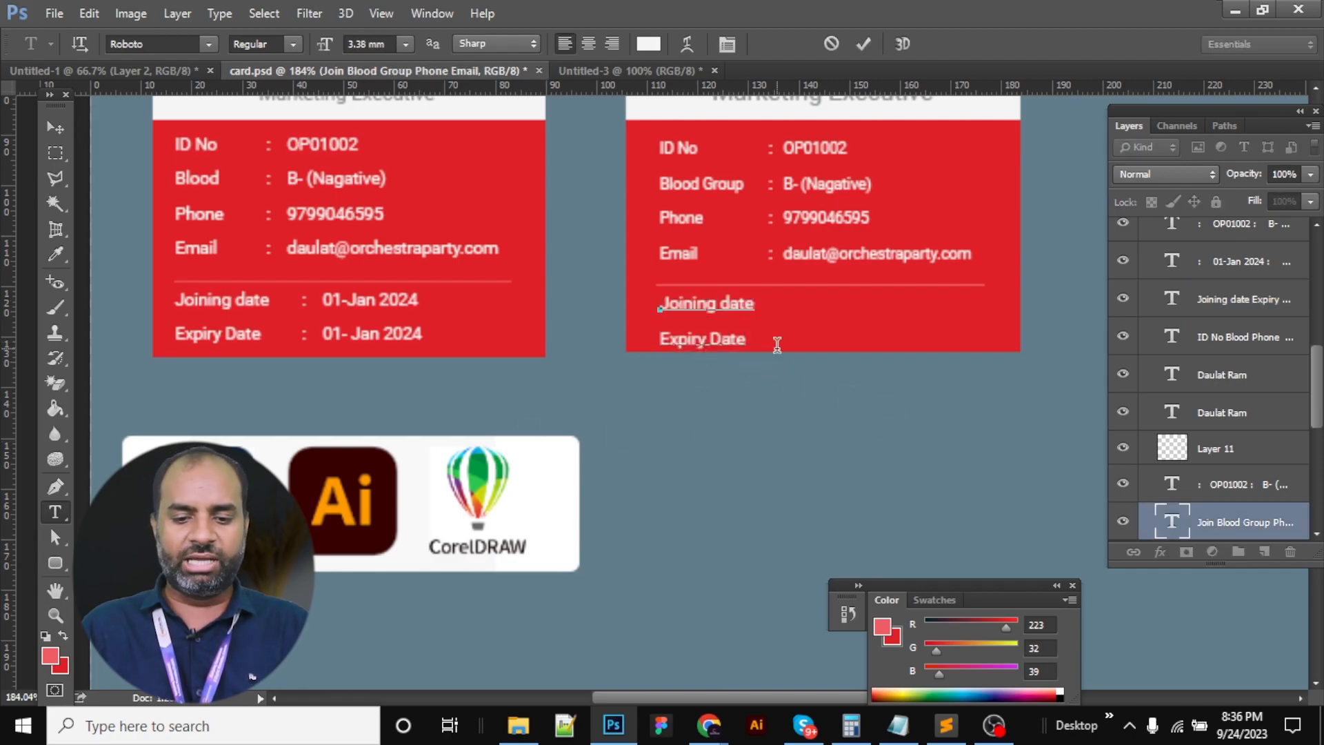
key(ctrl+a)
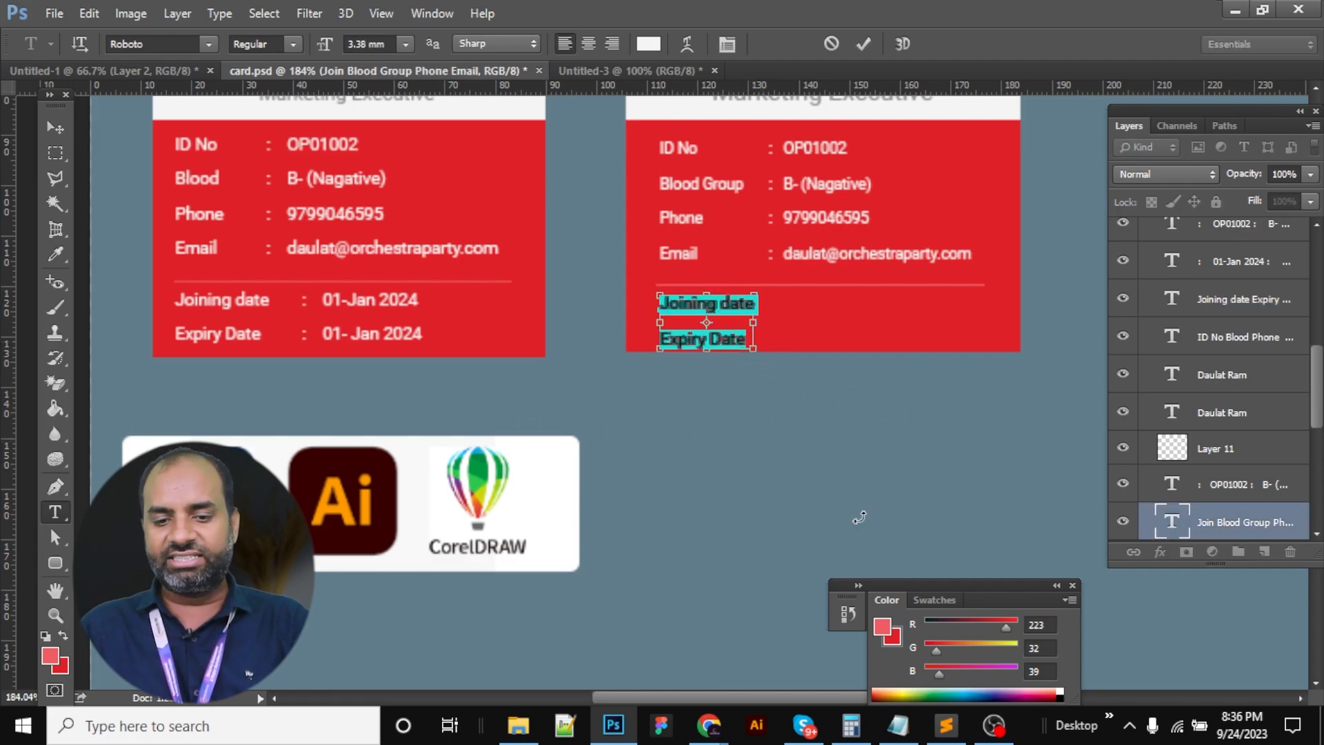
Tighten the labels' line spacing to 4.88 mm and nudge them down slightly
key(ctrl+t)
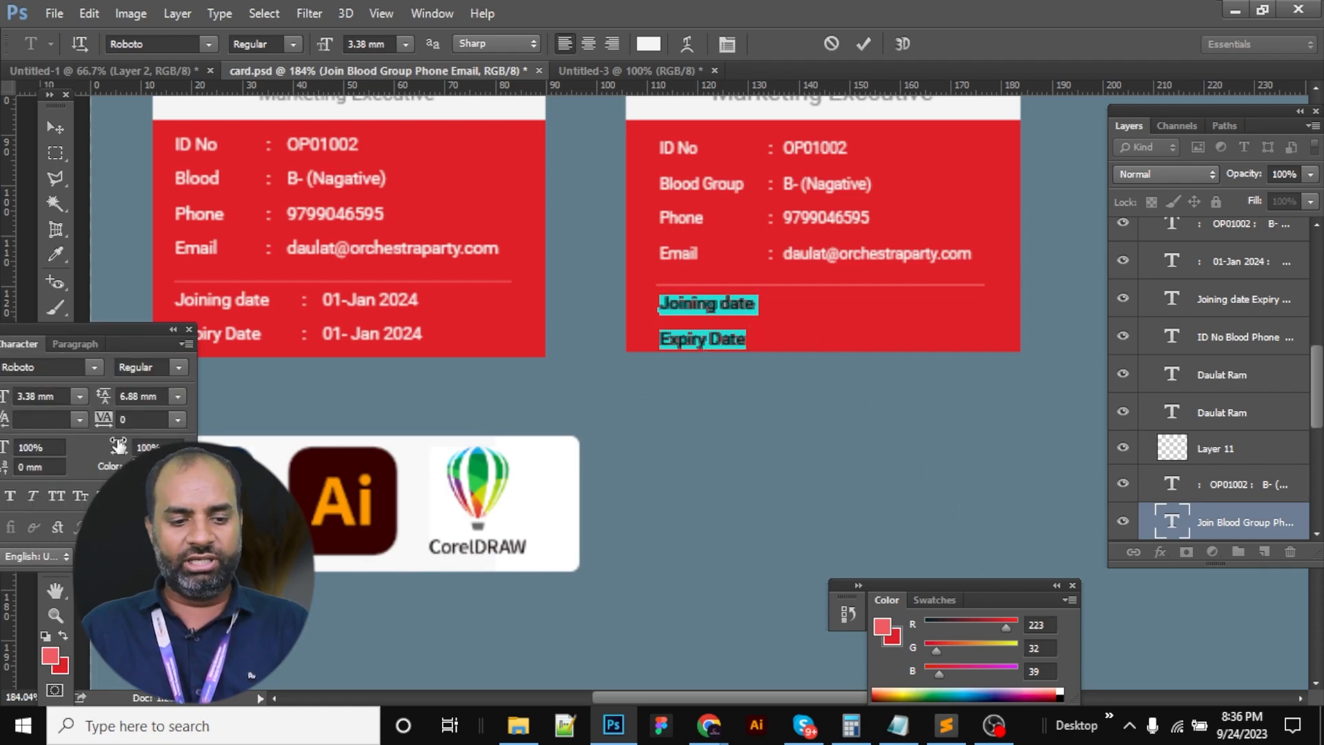
click(135, 395)
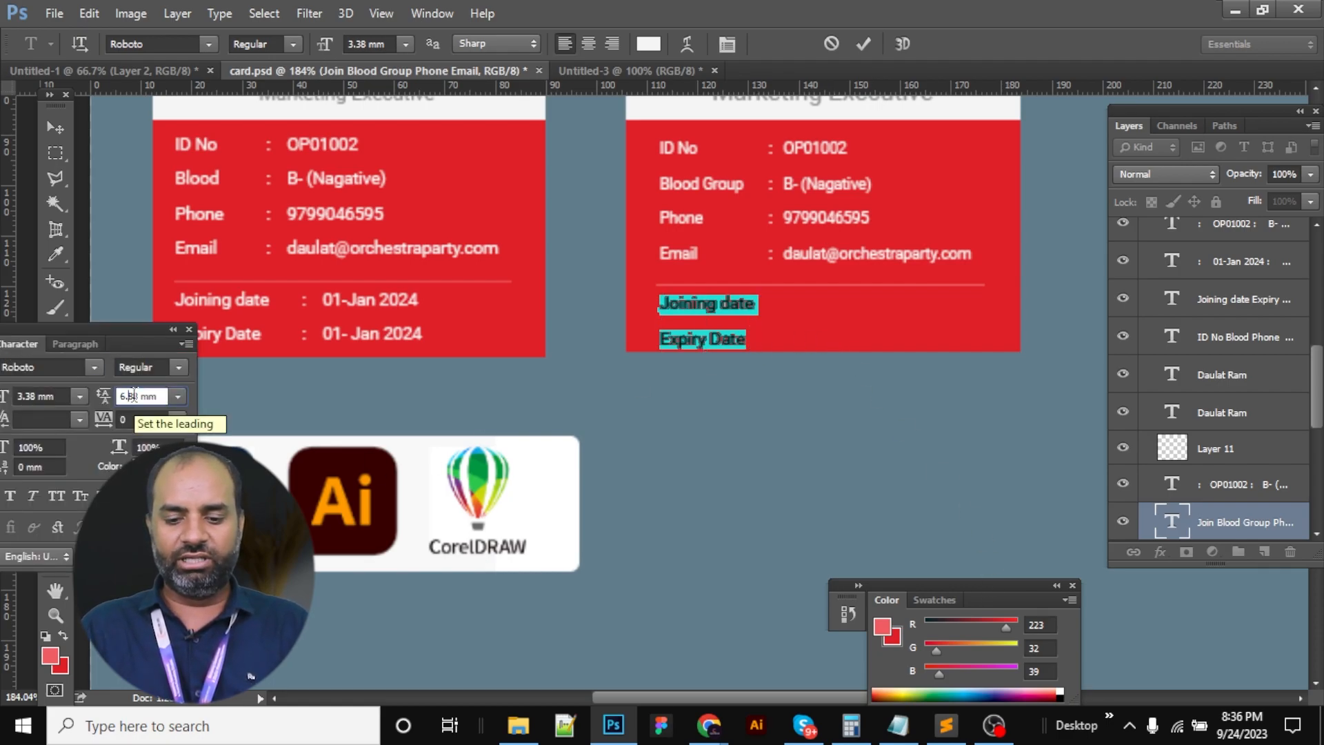
key(Down)
key(Down)
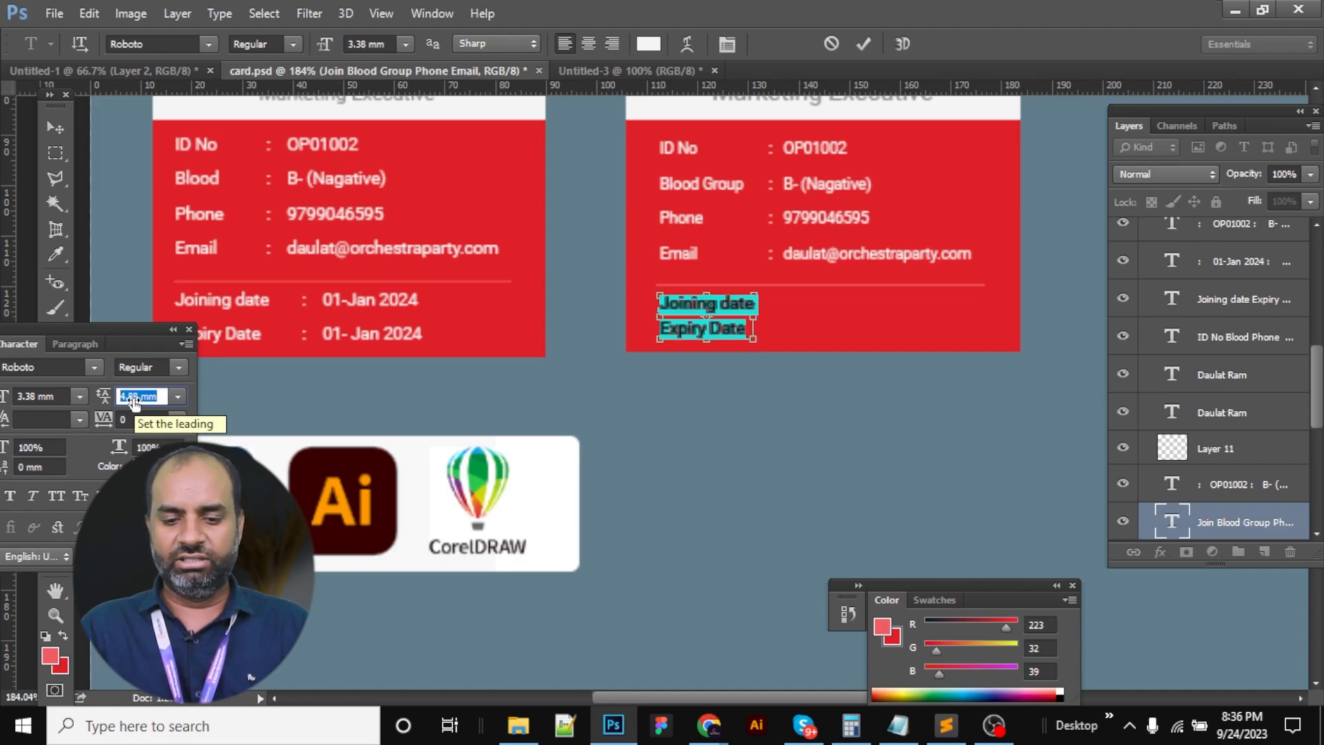
key(Return)
key(ctrl+Return)
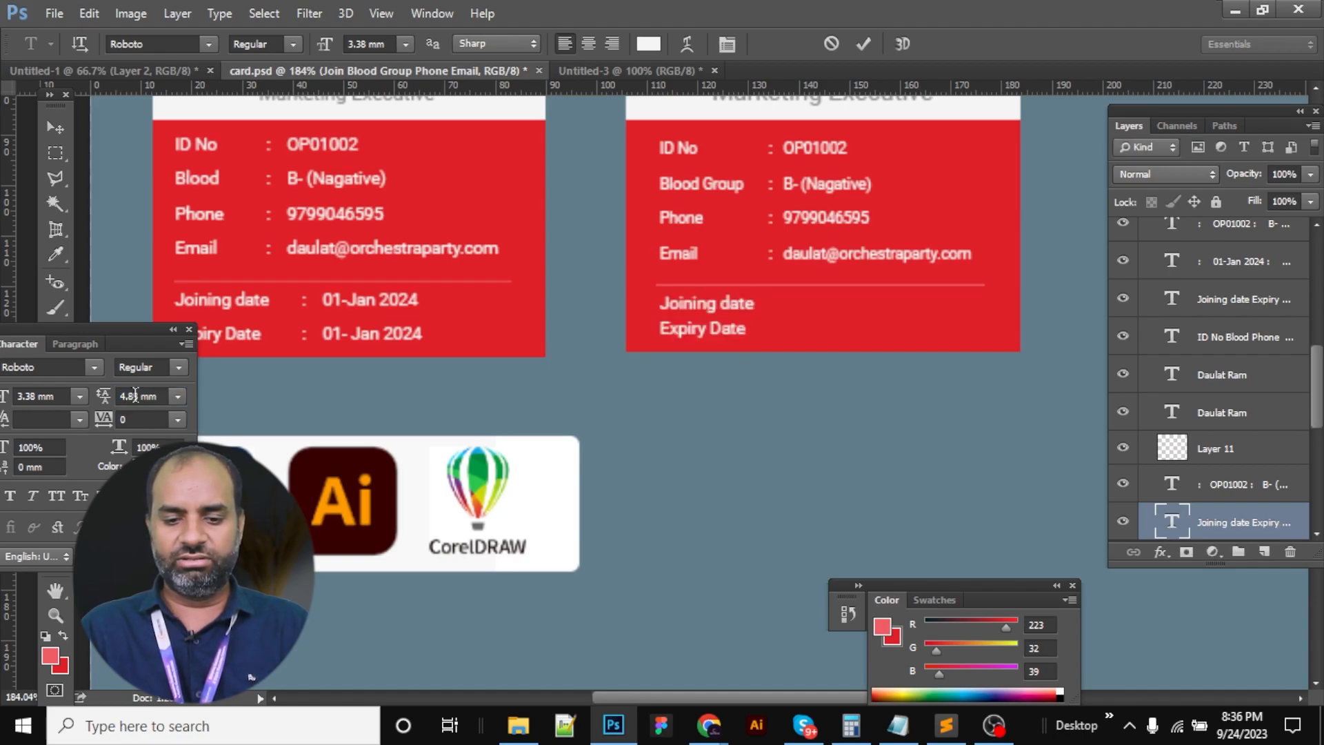
key(v)
key(Down)
key(Down)
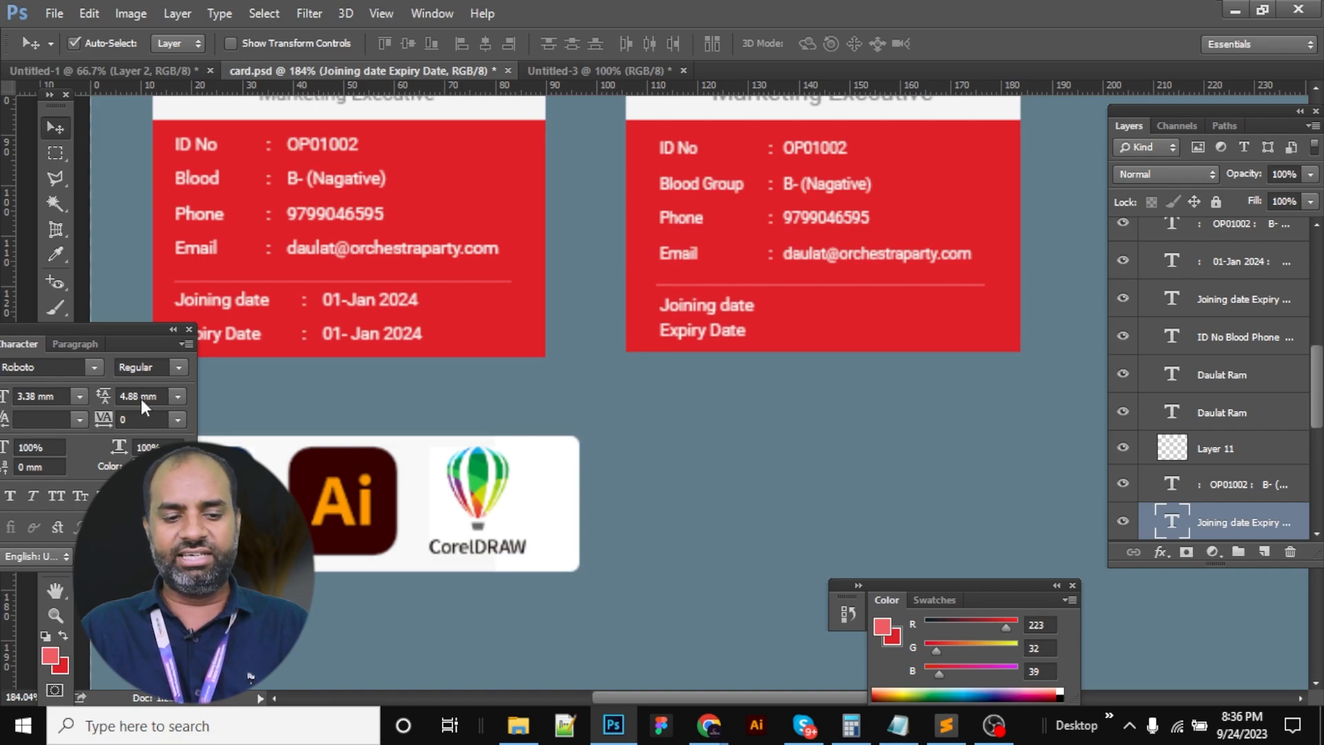
Duplicate the date labels, shift the copy right, and paste the colon-prefixed 01-Jan 2024 dates into it
key(alt+Right)
key(shift+Right)
key(shift+Right)
key(shift+Right)
key(shift+Right)
key(shift+Right)
key(shift+Right)
key(shift+Right)
key(shift+Right)
key(shift+Left)
key(shift+Left)
key(shift+Right)
key(t)
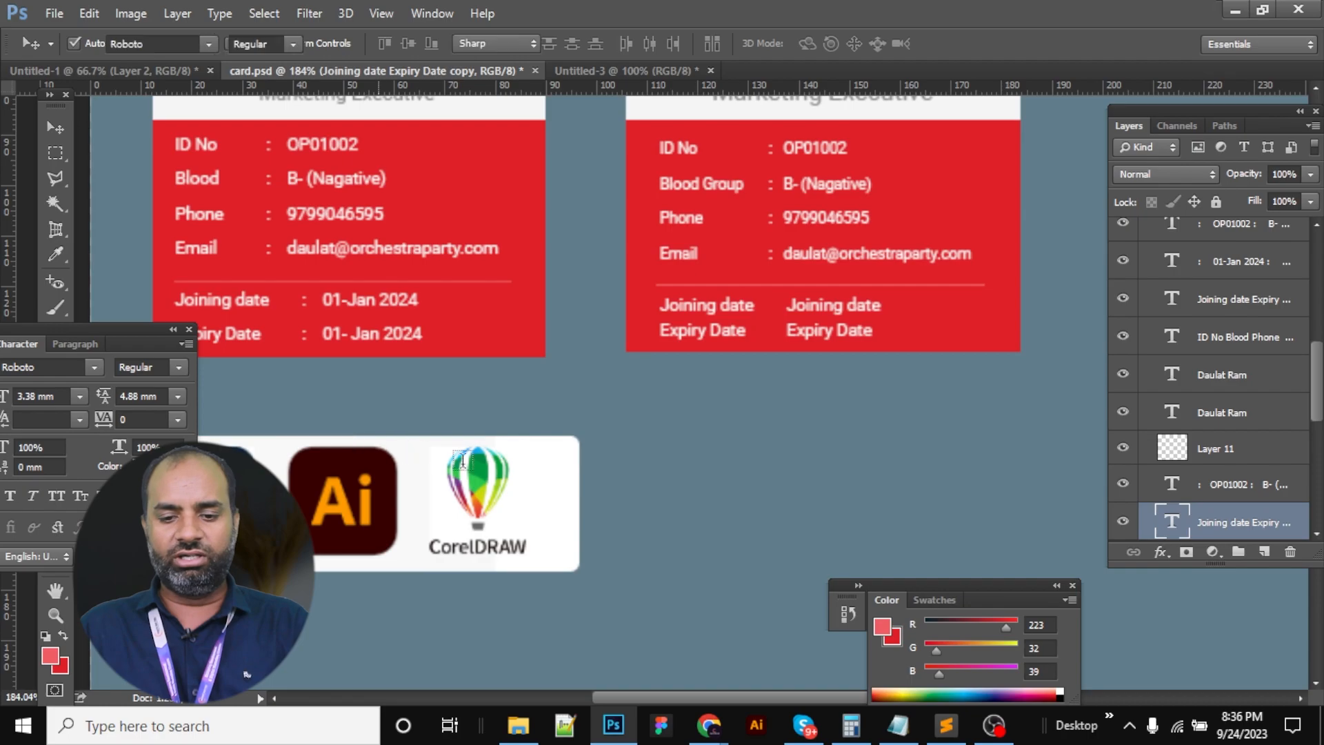
click(371, 311)
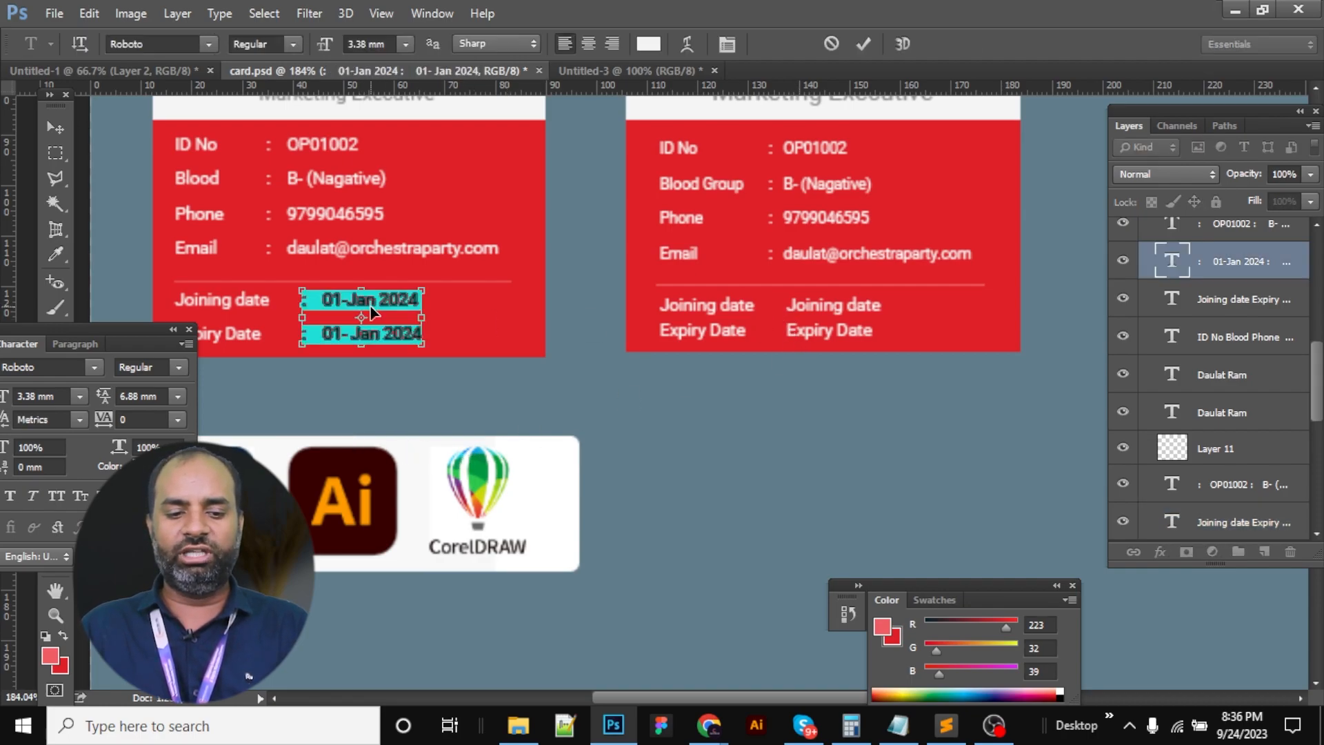
click(843, 317)
key(ctrl+a)
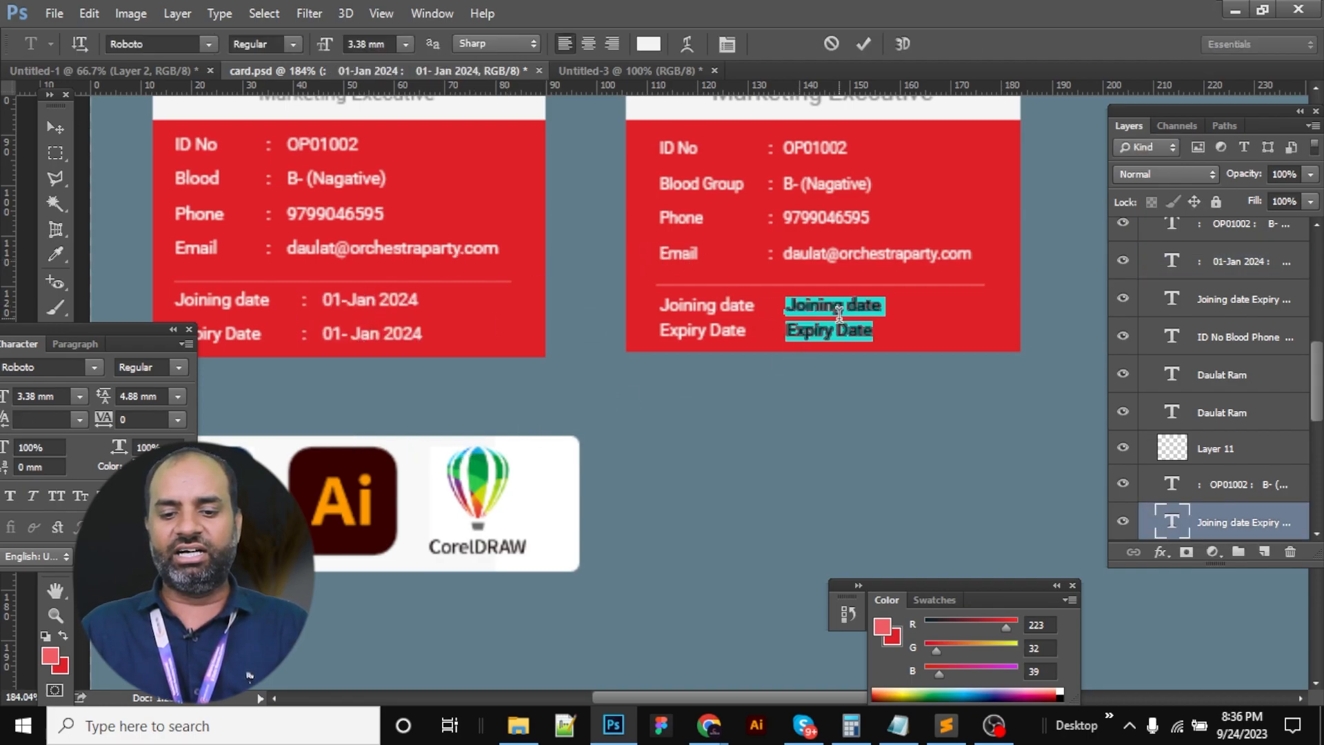
key(ctrl+v)
key(ctrl)
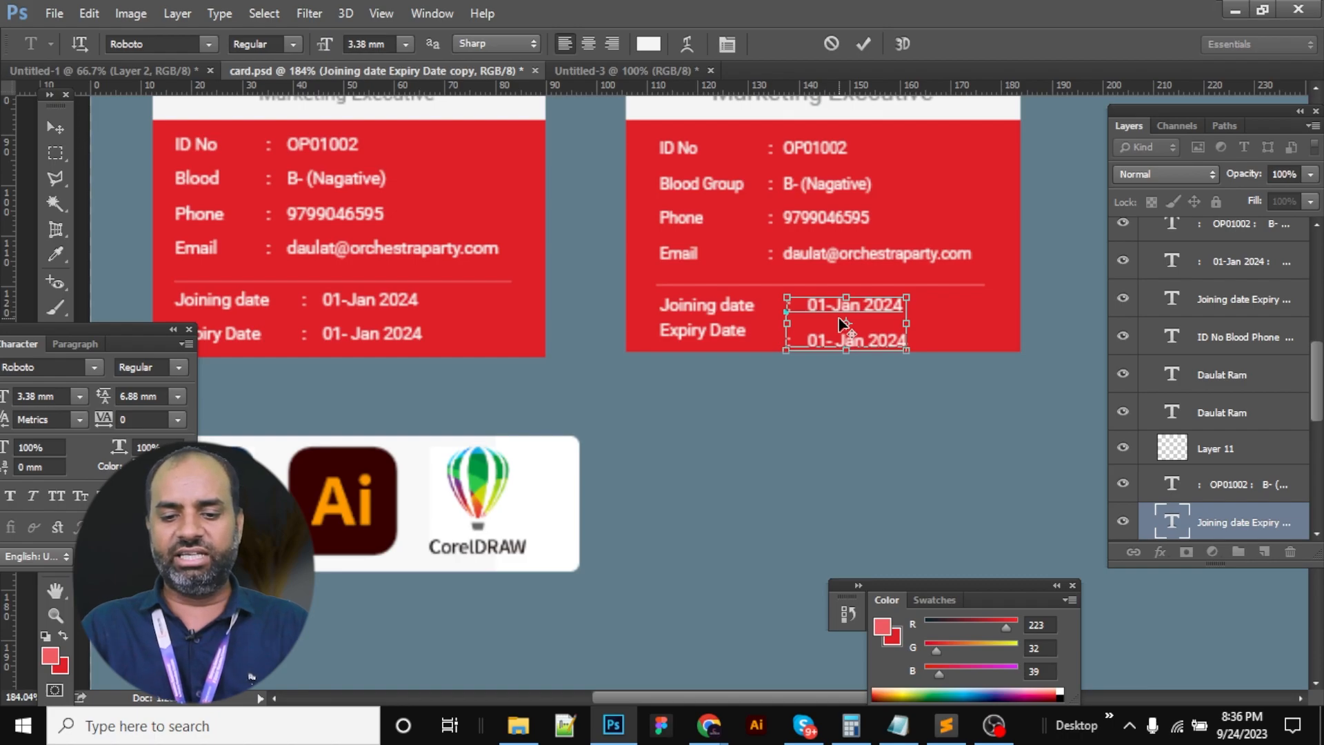
key(ctrl+Return)
Copy the 4.88 mm line spacing value from the right card's labels
click(743, 320)
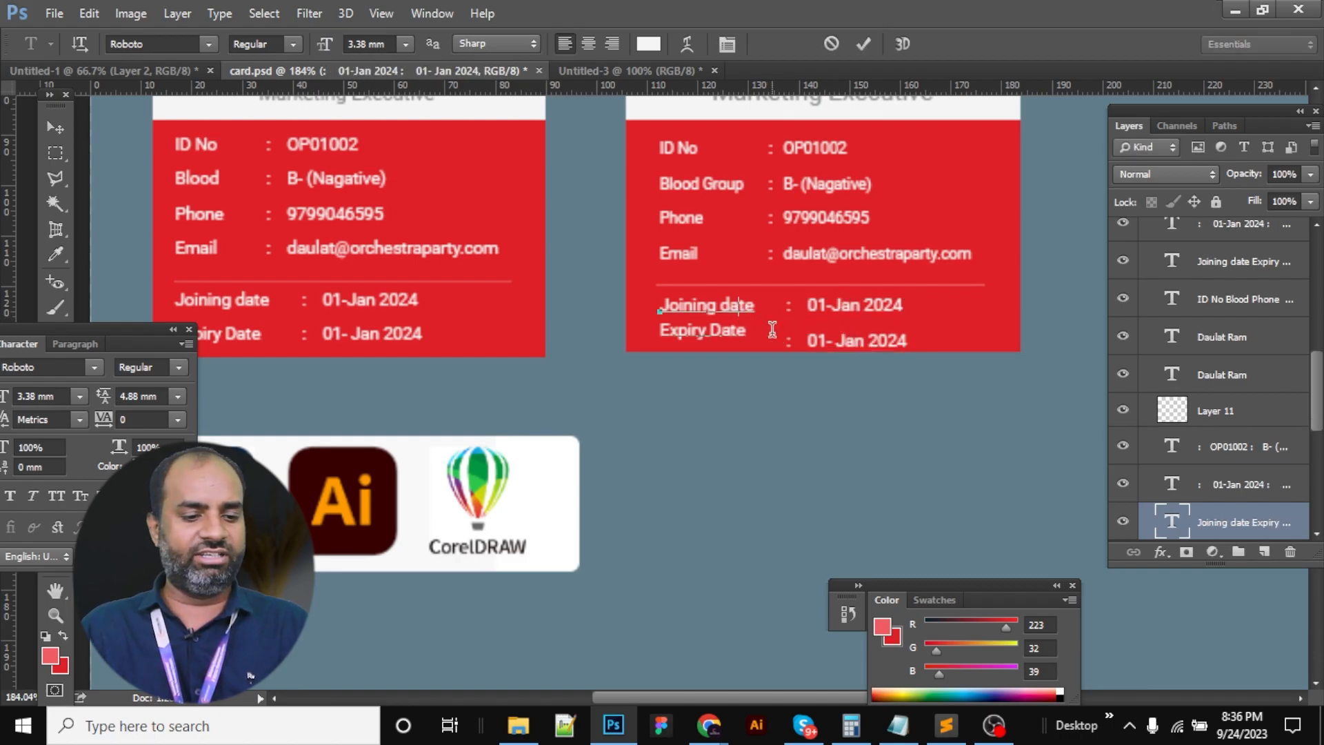
key(ctrl+a)
click(141, 396)
key(ctrl+c)
key(ctrl)
key(ctrl+Return)
key(ctrl+Return)
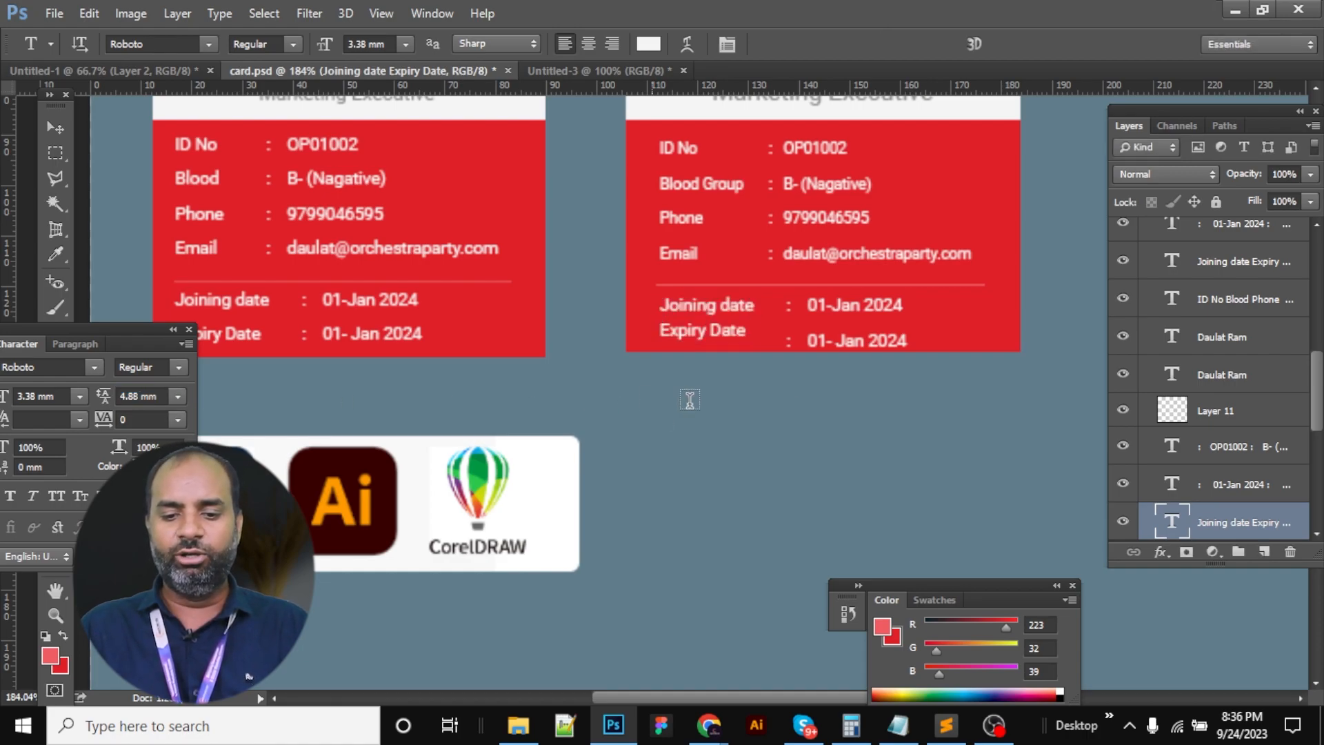
Apply 4.88 mm line spacing to the dates and view the canvas at 100%
click(859, 320)
key(ctrl+a)
click(157, 395)
key(shift+Home)
key(ctrl+v)
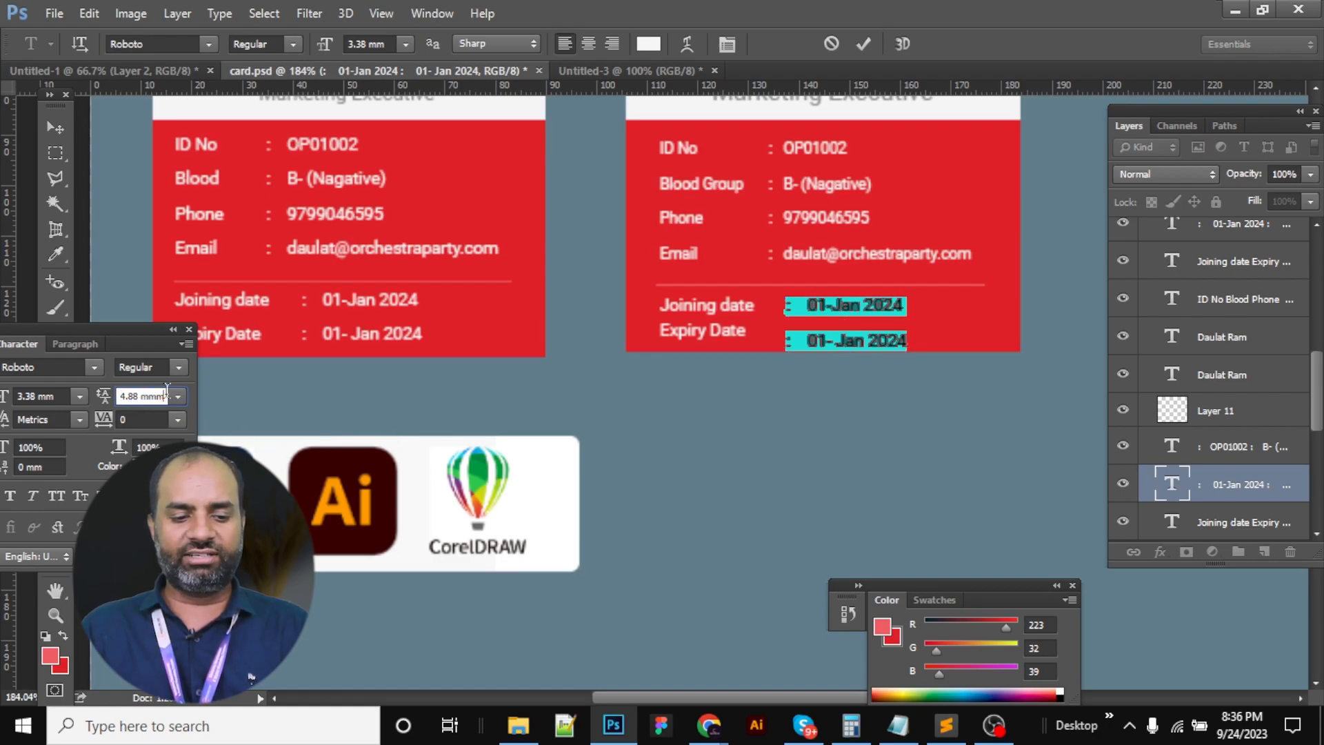
key(Return)
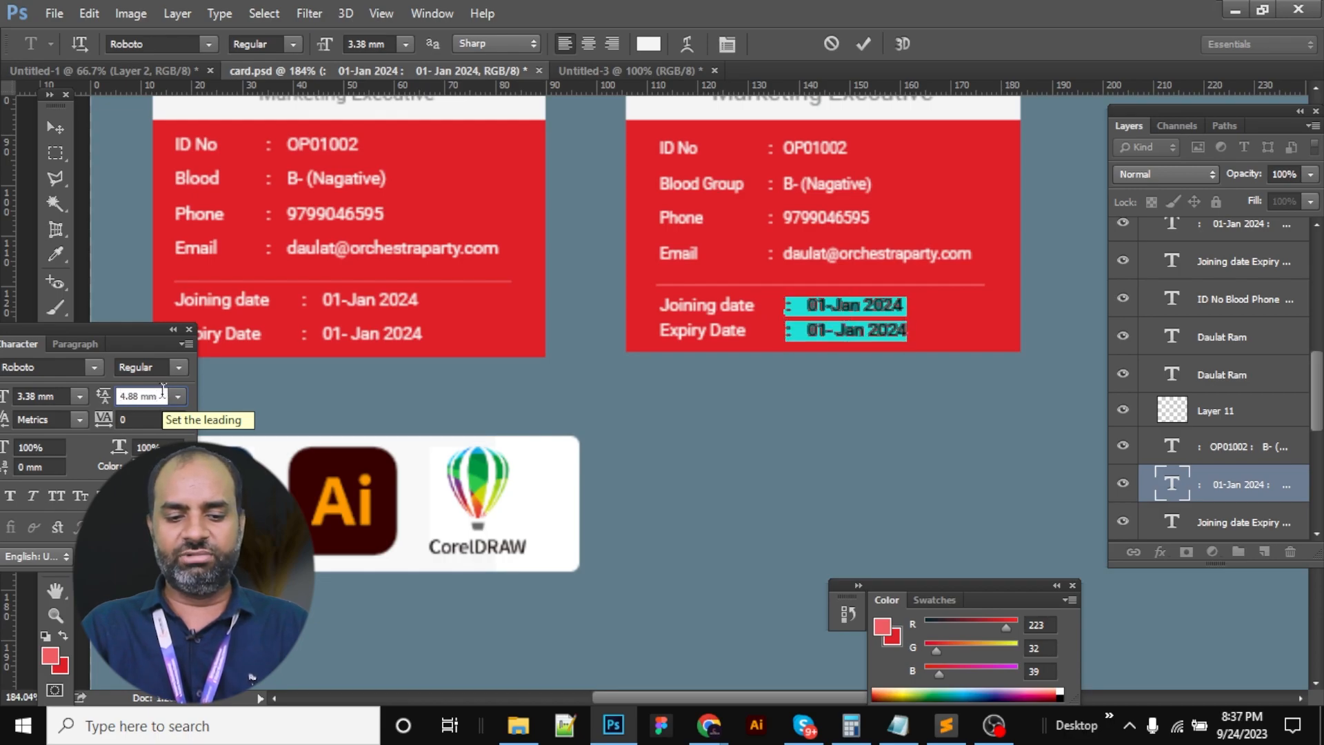
key(Return)
key(ctrl+Return)
key(v)
right_click(808, 270)
click(858, 302)
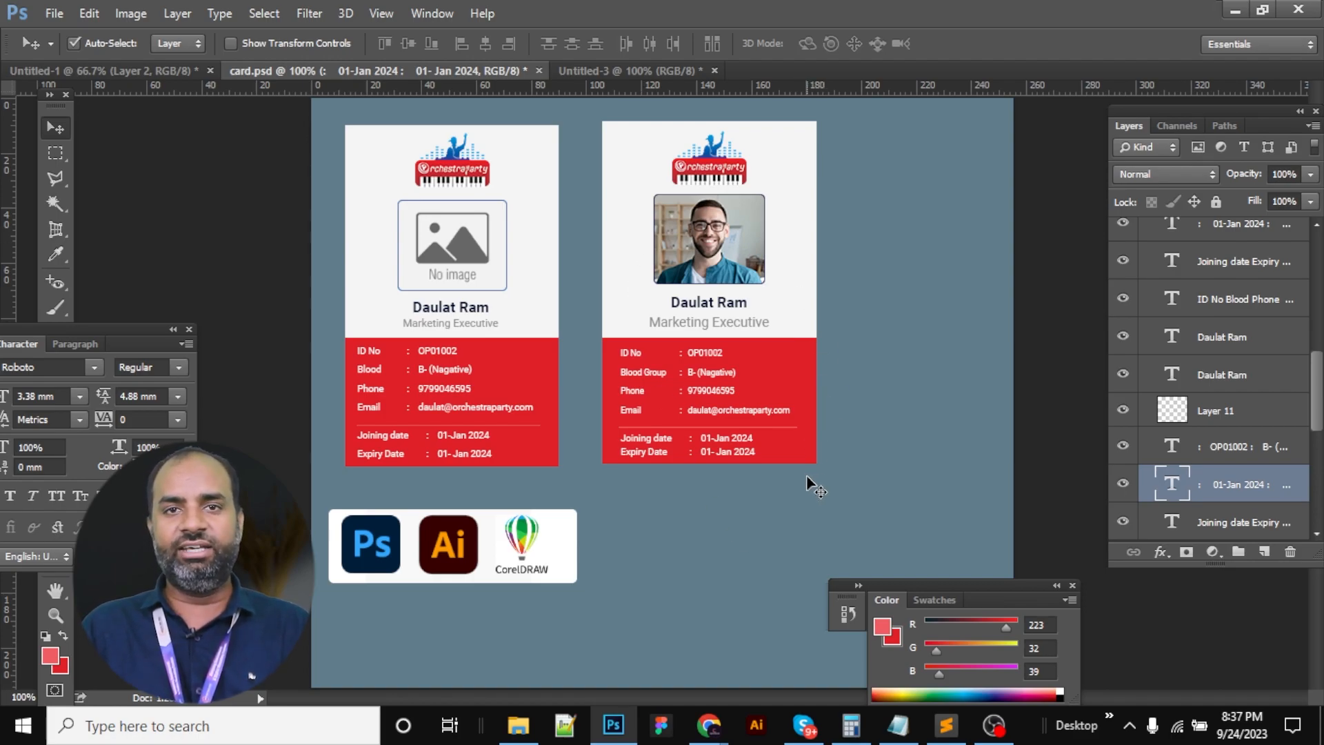
Review the card sizes, colour mode and software lines in the ID Card Design notes
click(946, 725)
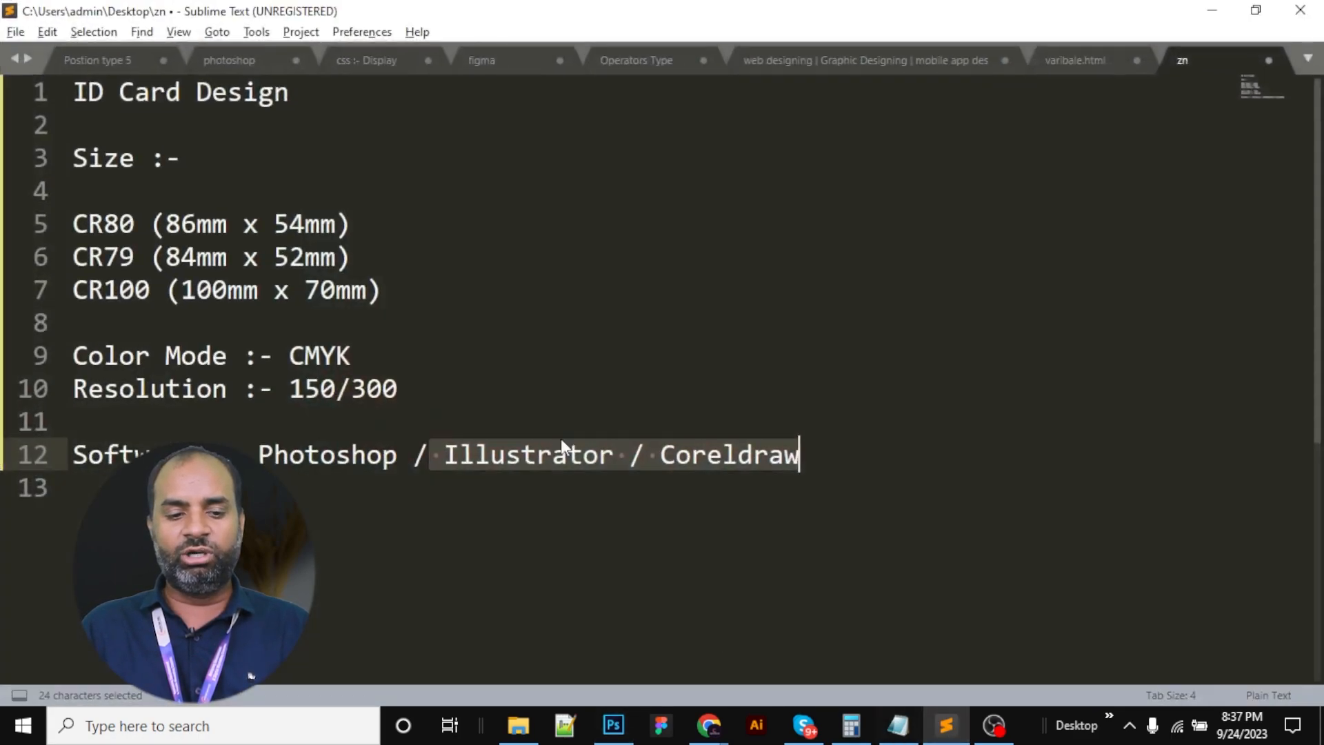
drag(107, 229, 384, 313)
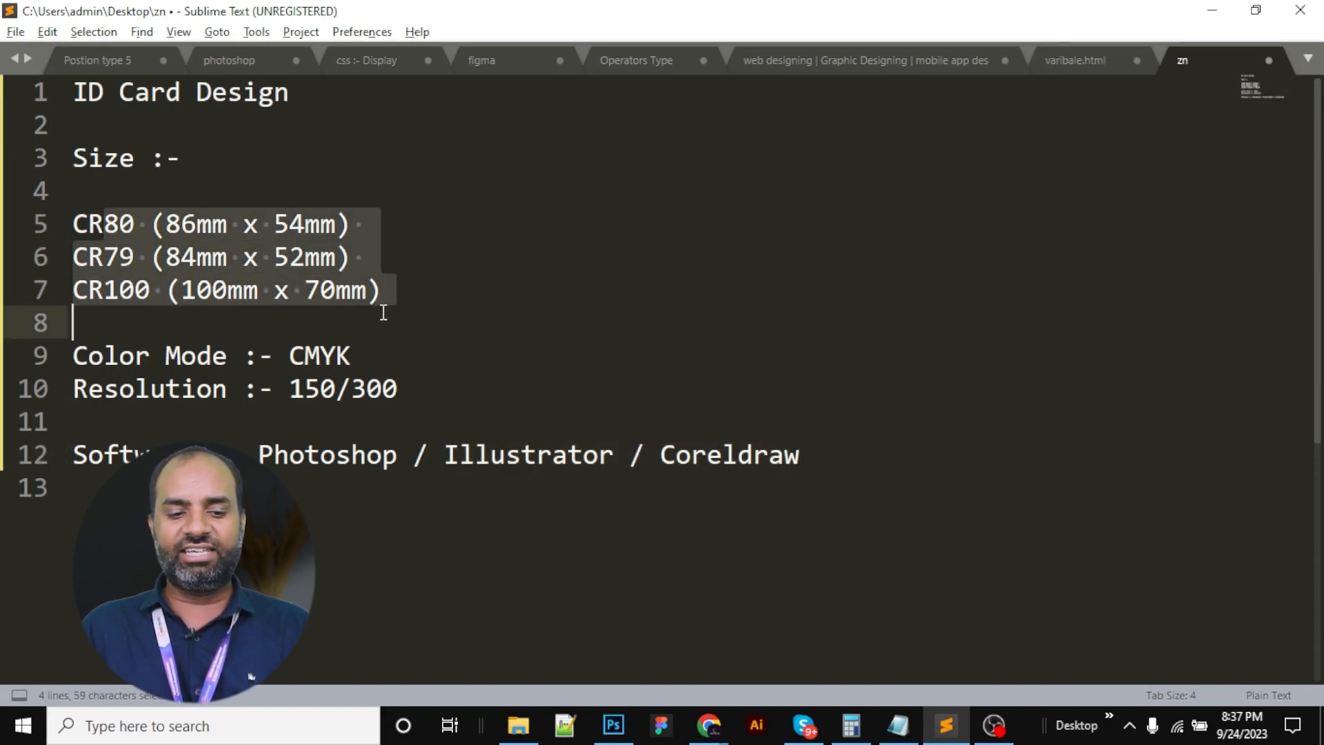
click(386, 320)
drag(103, 355, 69, 389)
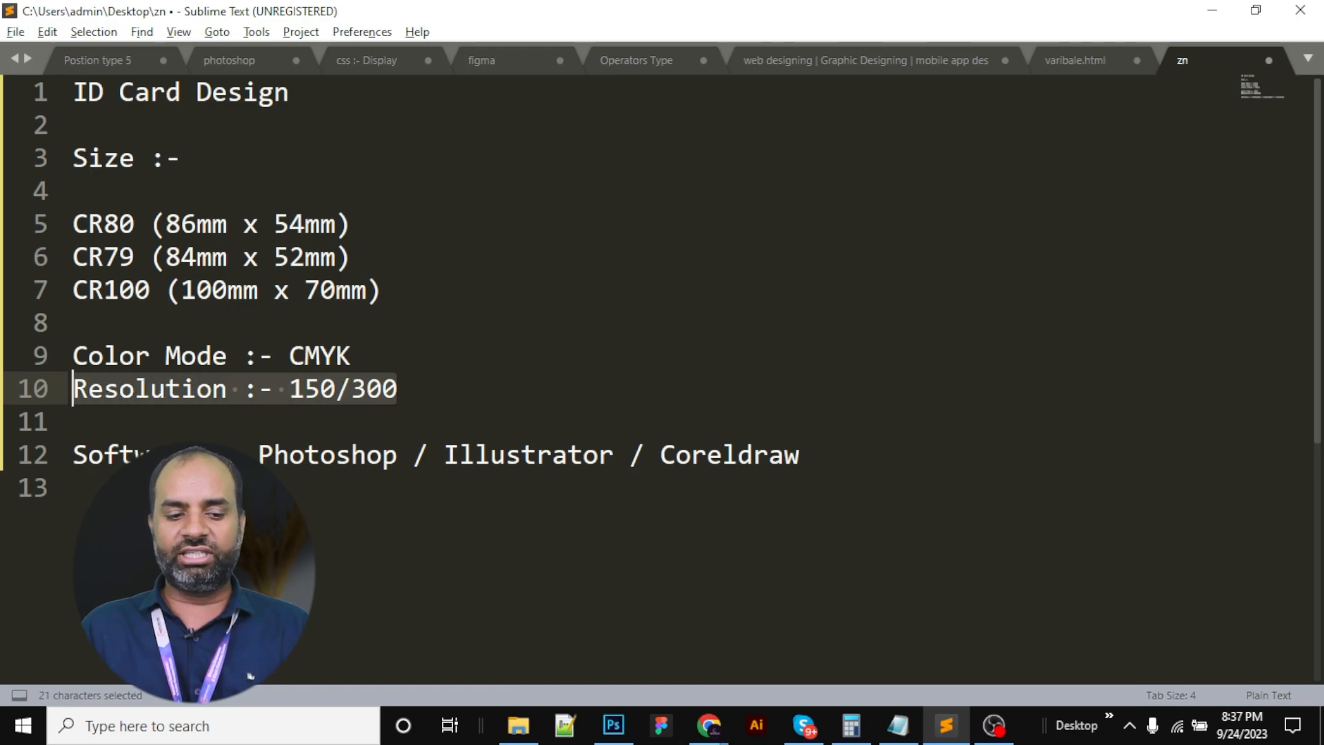
drag(97, 456, 821, 473)
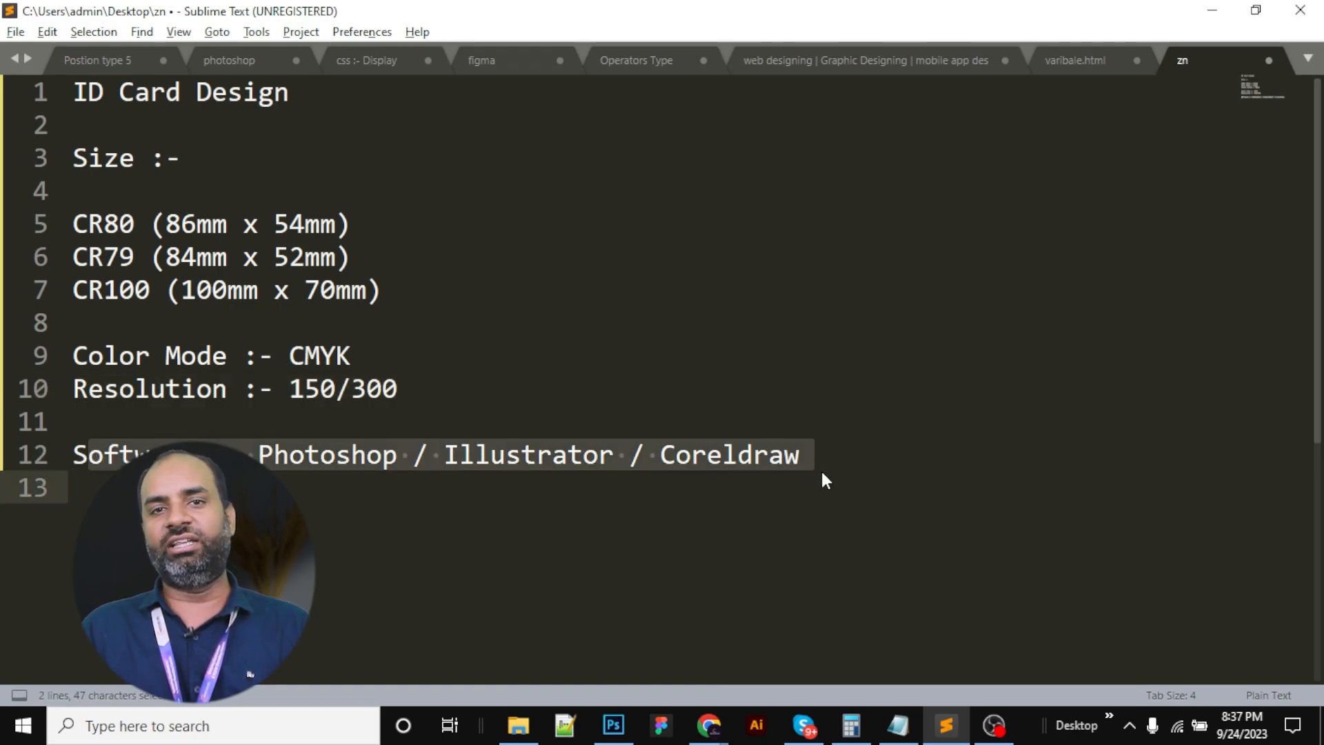
Switch back to Photoshop and select the right card's red background panel
key(alt+Tab)
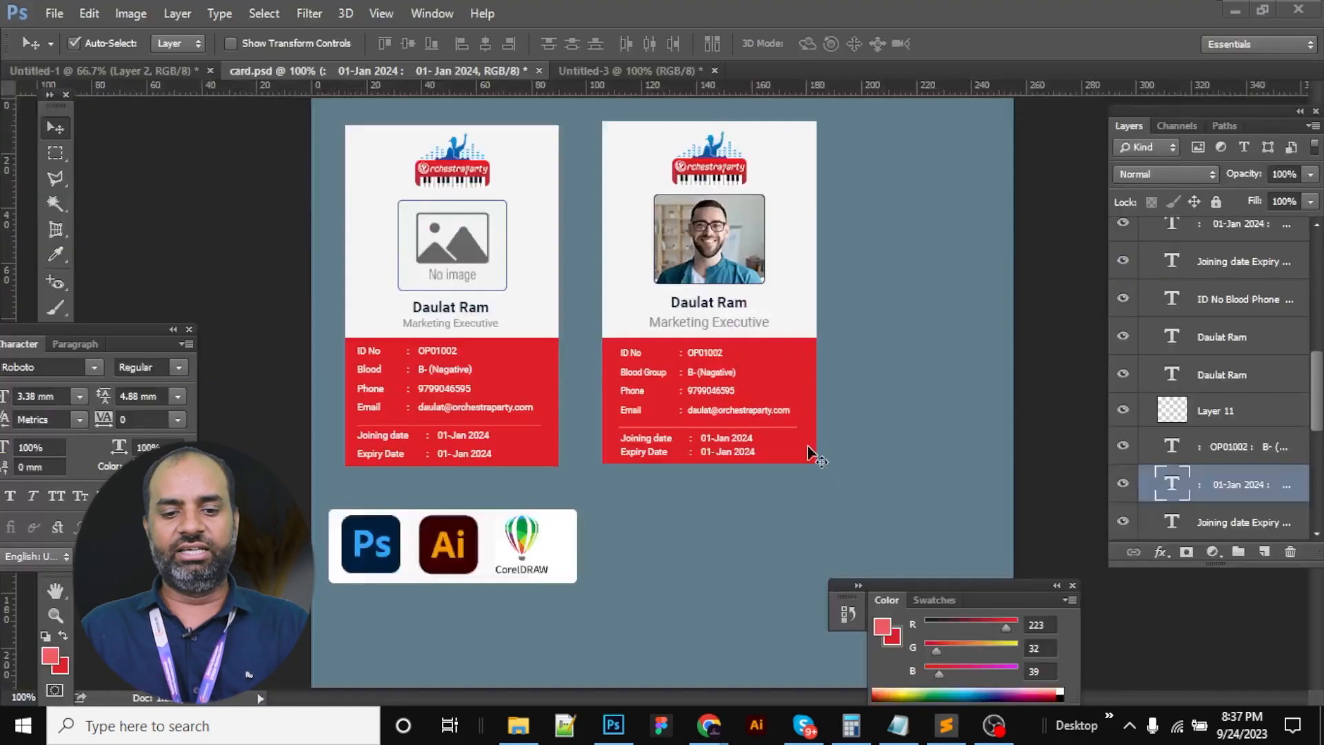
click(753, 341)
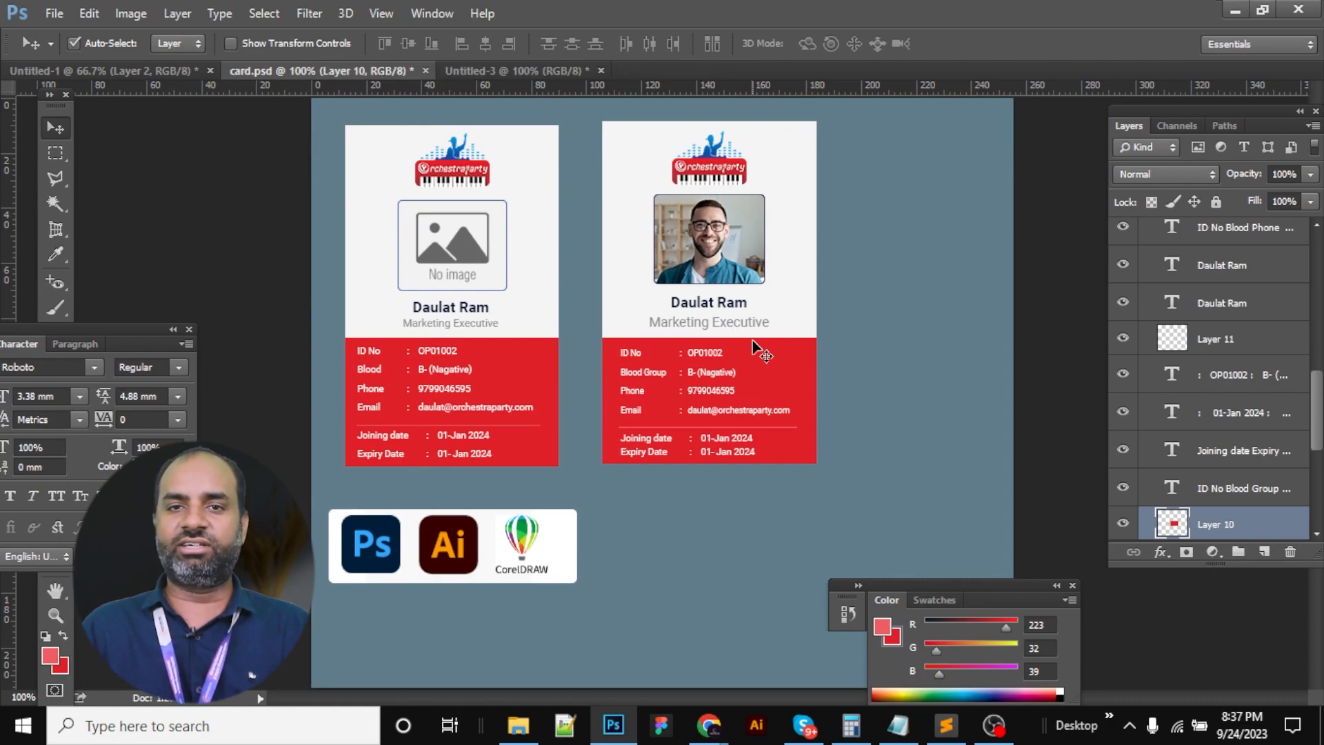